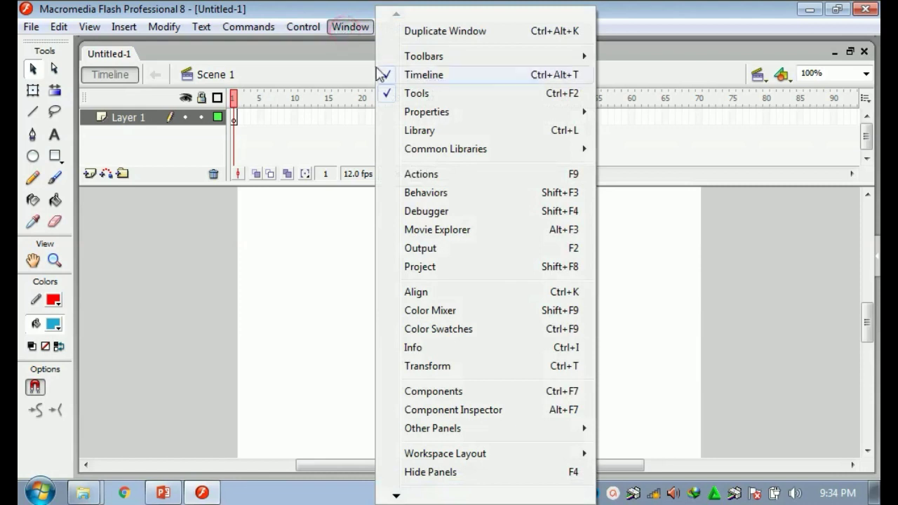
Step: Set the document dimensions to 800 px wide by 600 px high and the frame rate to 30 fps
{"action": "mouse_move", "coordinate": [411, 113]}
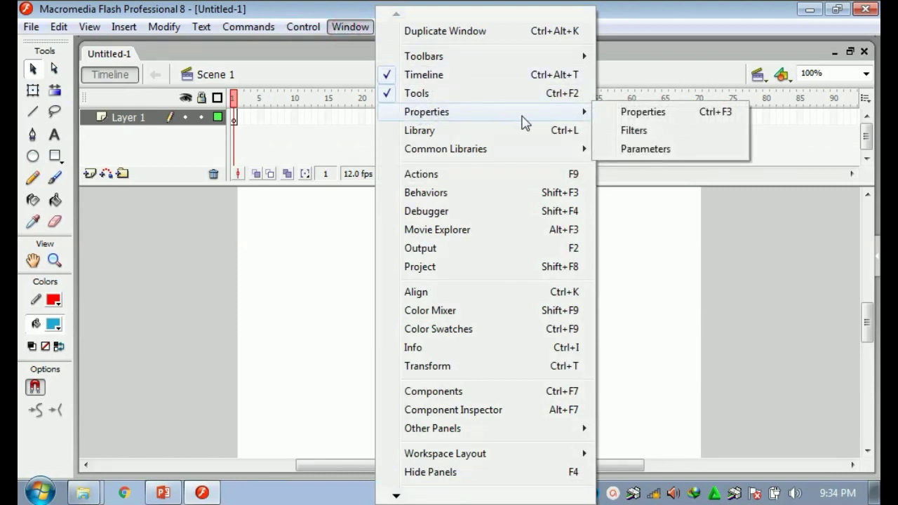
{"action": "left_click", "coordinate": [629, 114]}
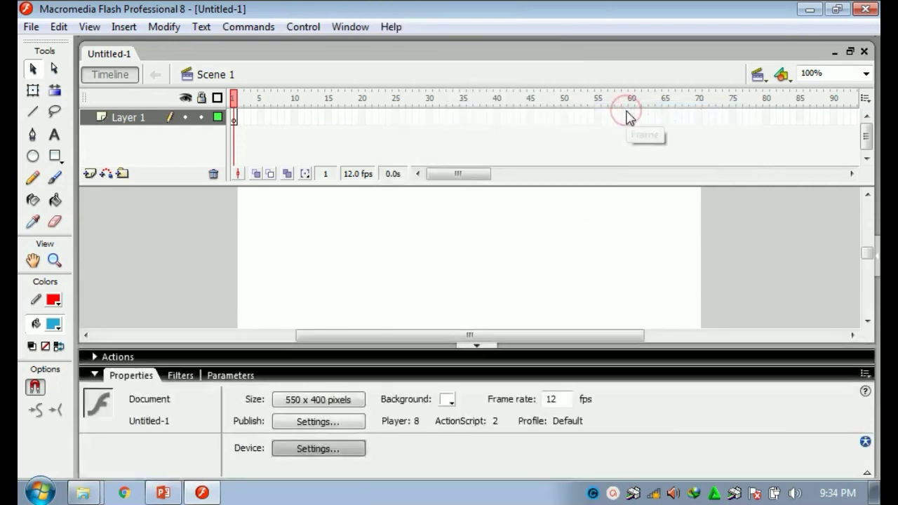
{"action": "left_click", "coordinate": [311, 400]}
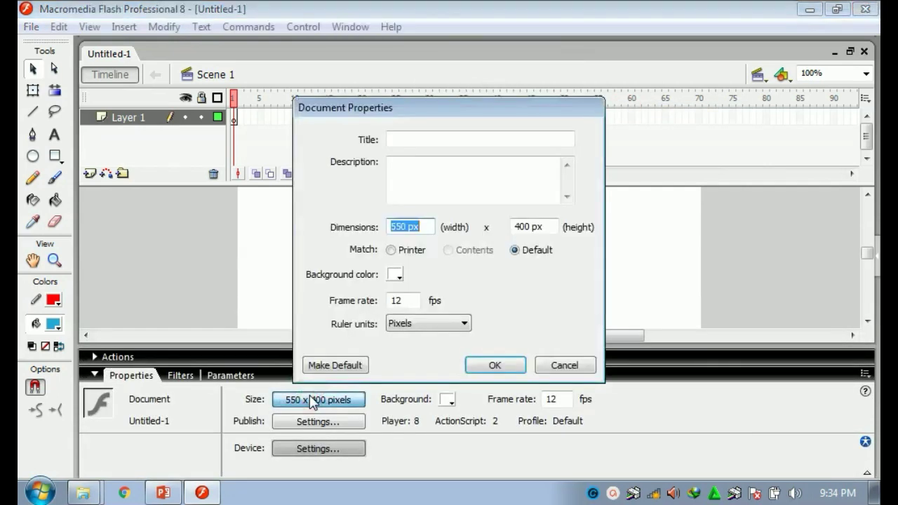
{"action": "left_click", "coordinate": [406, 227]}
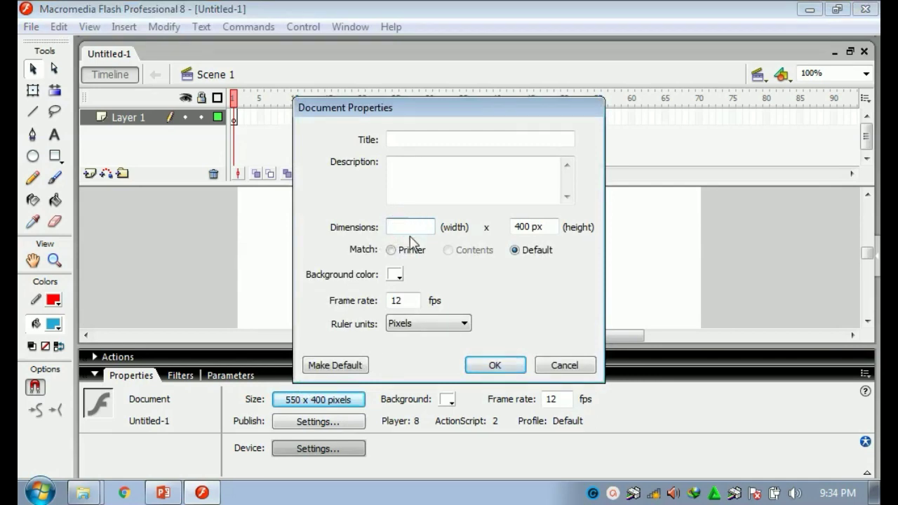
{"action": "type", "text": "800"}
{"action": "double_click", "coordinate": [527, 227]}
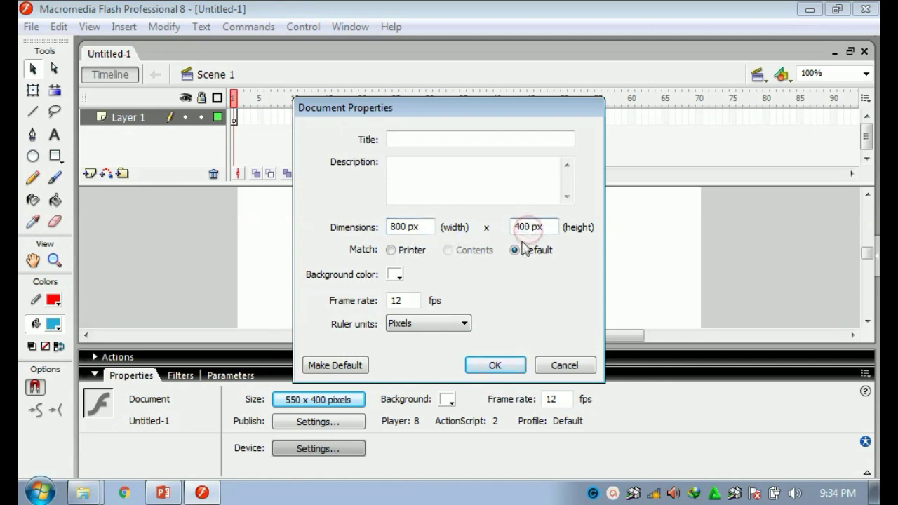
{"action": "type", "text": "4"}
{"action": "double_click", "coordinate": [405, 300]}
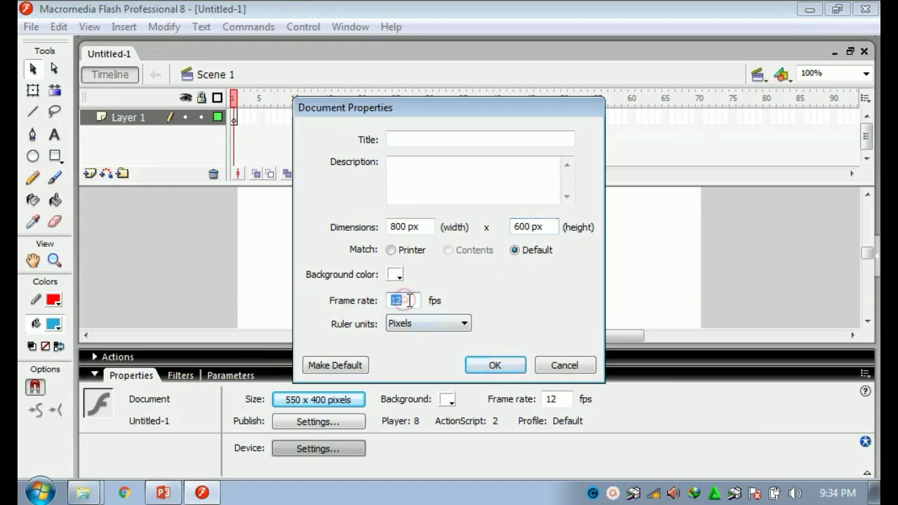
{"action": "type", "text": "30"}
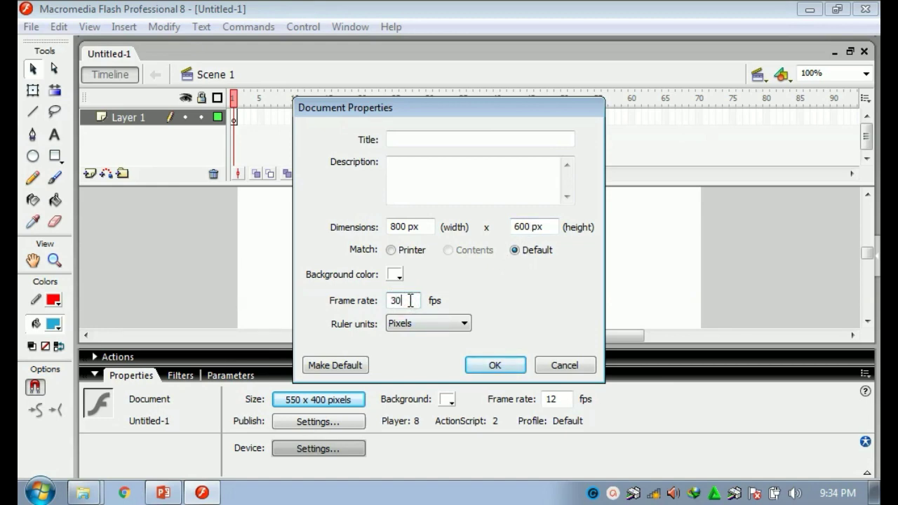
{"action": "left_click", "coordinate": [494, 365]}
Step: Open the list of scenes for editing and rename Scene 1 as "loading"
{"action": "left_click_drag", "start_coordinate": [865, 304], "coordinate": [870, 321]}
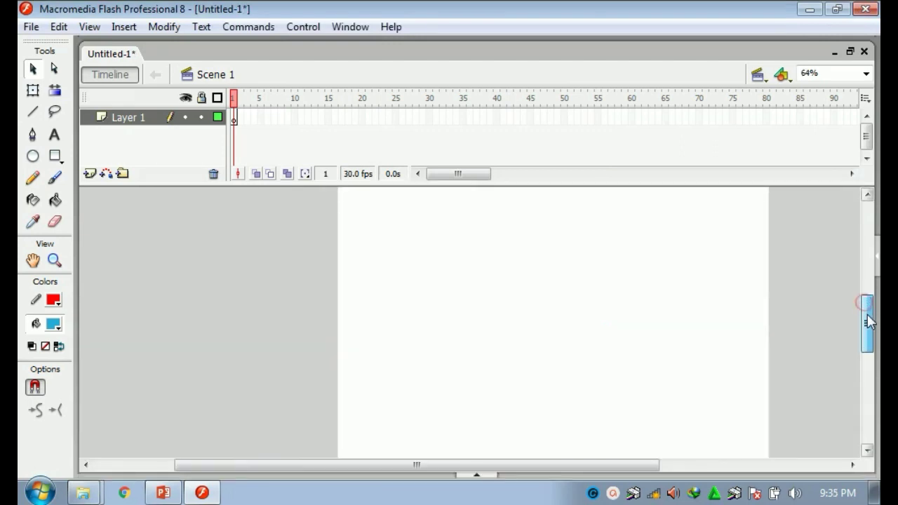
{"action": "scroll", "coordinate": [675, 308], "scroll_direction": "down", "scroll_amount": 1}
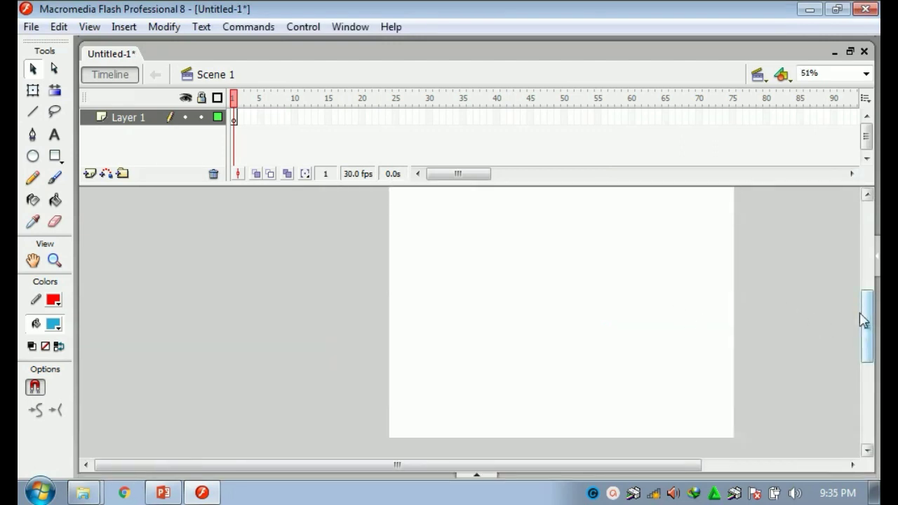
{"action": "left_click_drag", "start_coordinate": [868, 320], "coordinate": [869, 317]}
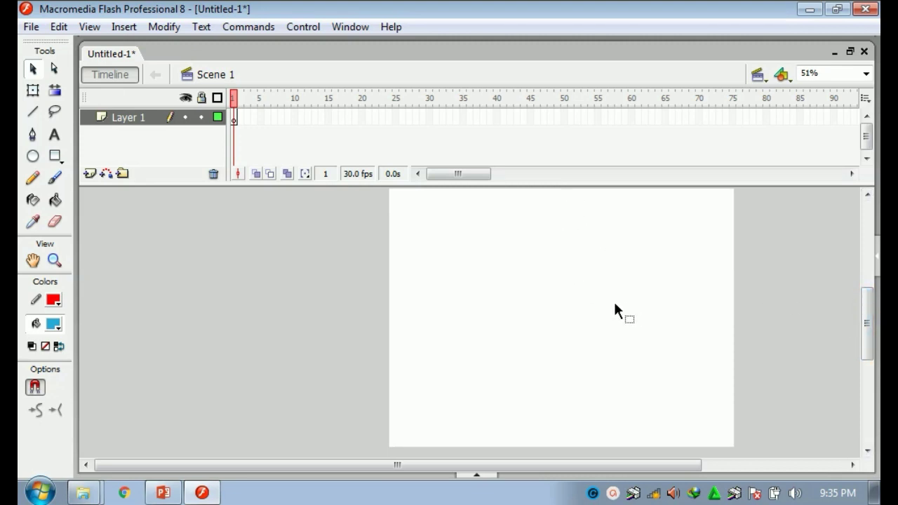
{"action": "left_click", "coordinate": [758, 74]}
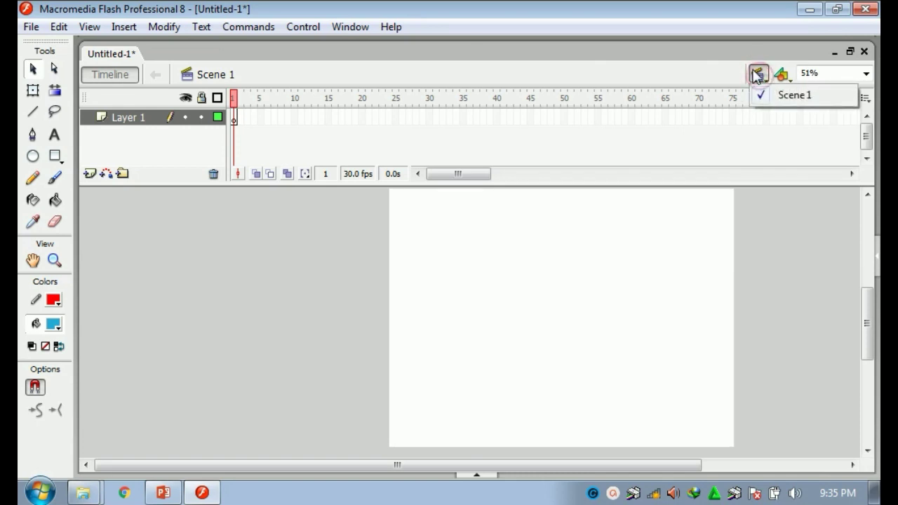
{"action": "left_click", "coordinate": [340, 28]}
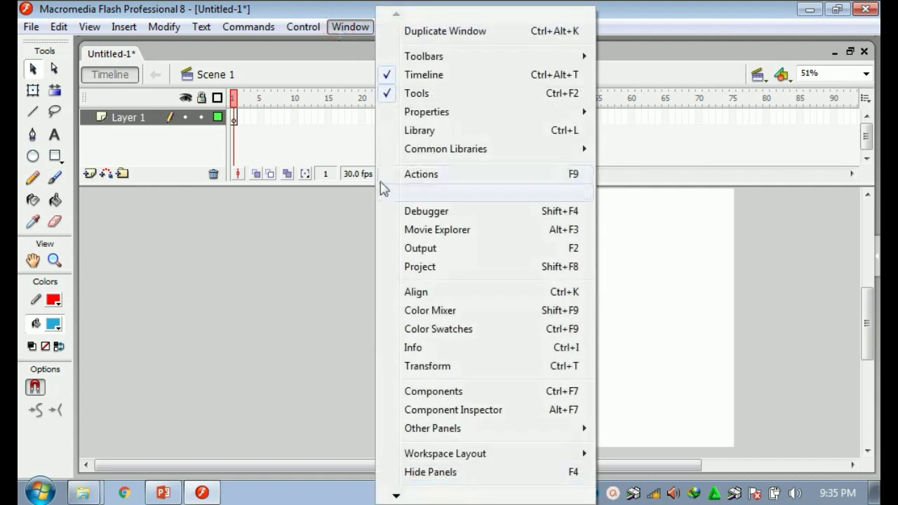
{"action": "mouse_move", "coordinate": [521, 432]}
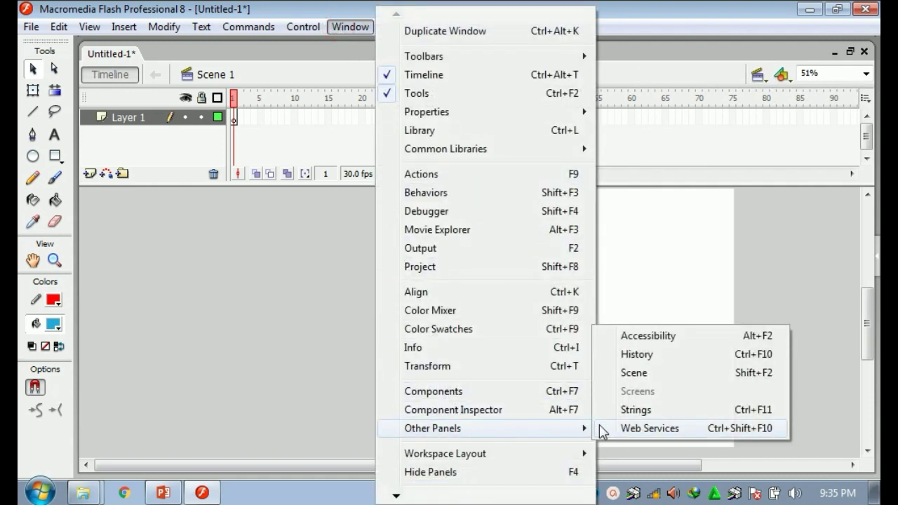
{"action": "left_click", "coordinate": [635, 379]}
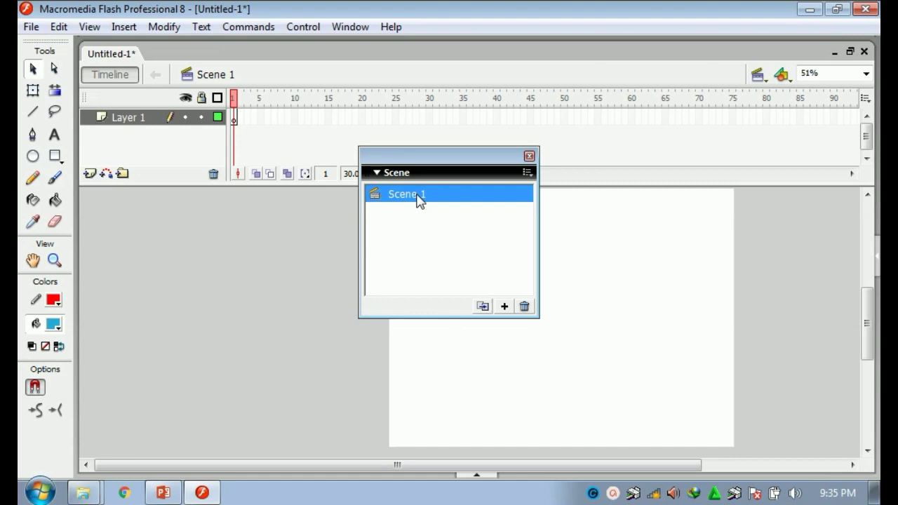
{"action": "double_click", "coordinate": [426, 196]}
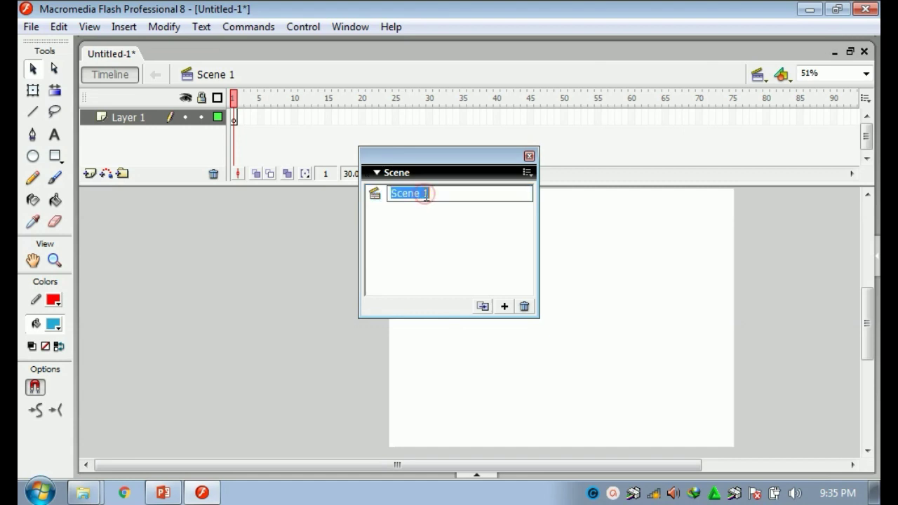
{"action": "type", "text": "loading"}
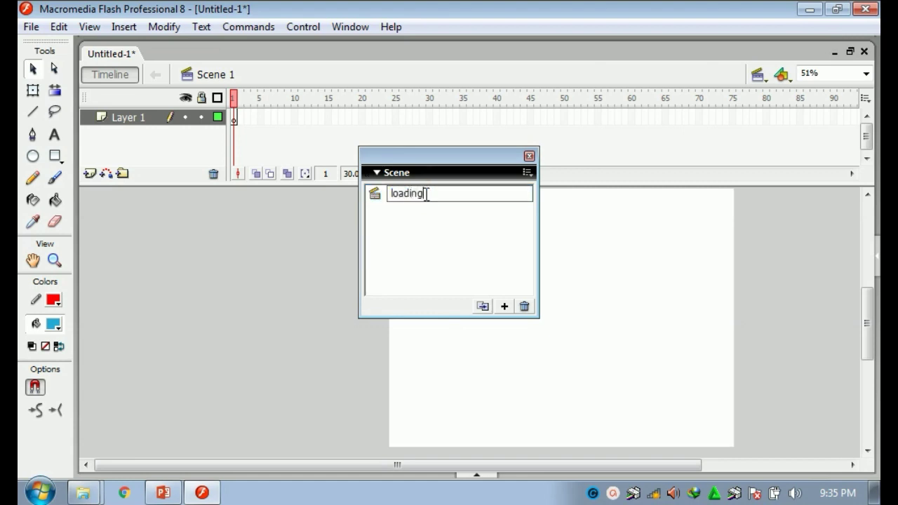
{"action": "left_click", "coordinate": [437, 241]}
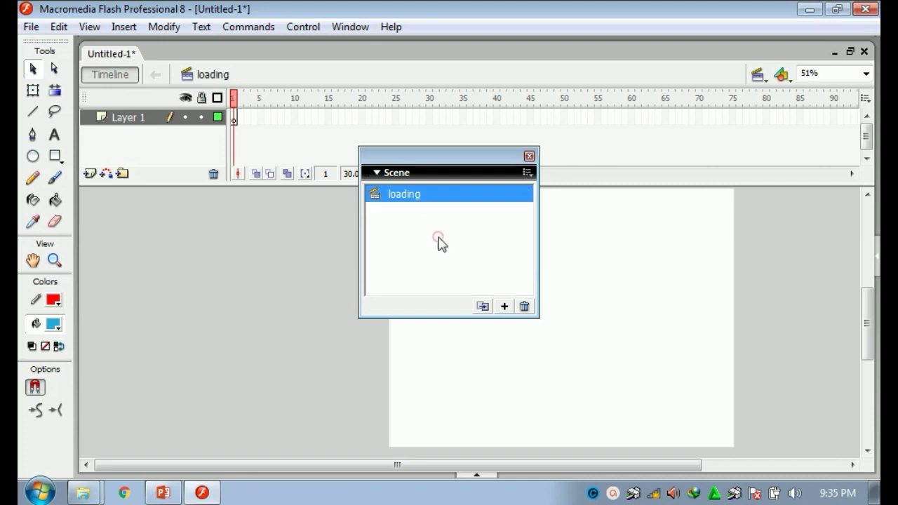
Step: Add two scenes after the loading scene and name them "menu" and "KI KD"
{"action": "left_click", "coordinate": [504, 307]}
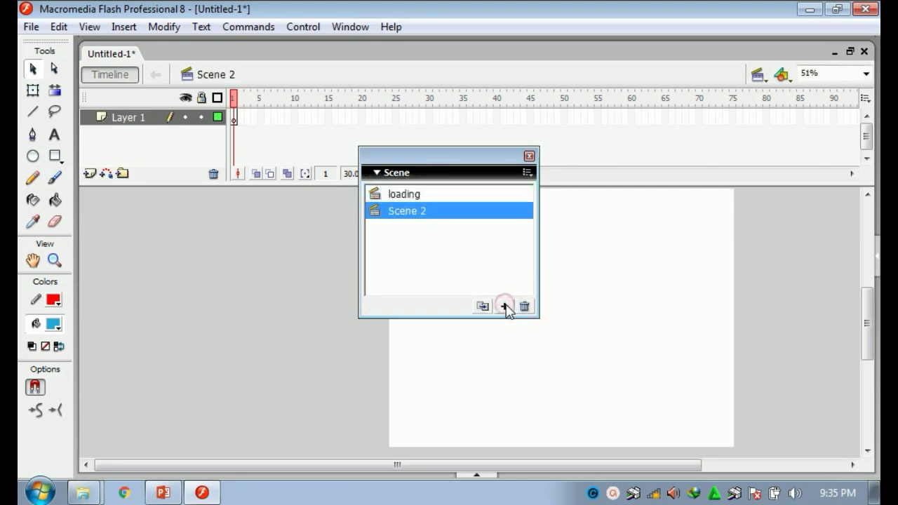
{"action": "double_click", "coordinate": [425, 213]}
{"action": "type", "text": "menu"}
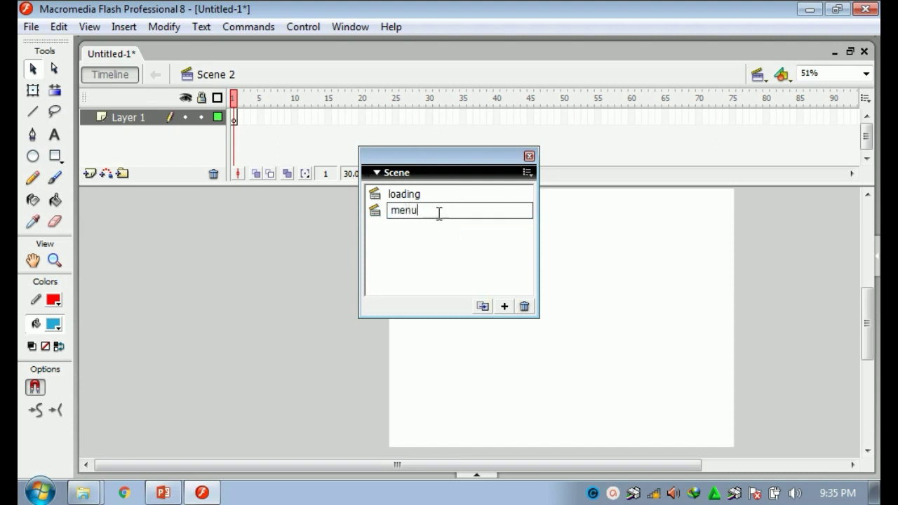
{"action": "left_click", "coordinate": [504, 307]}
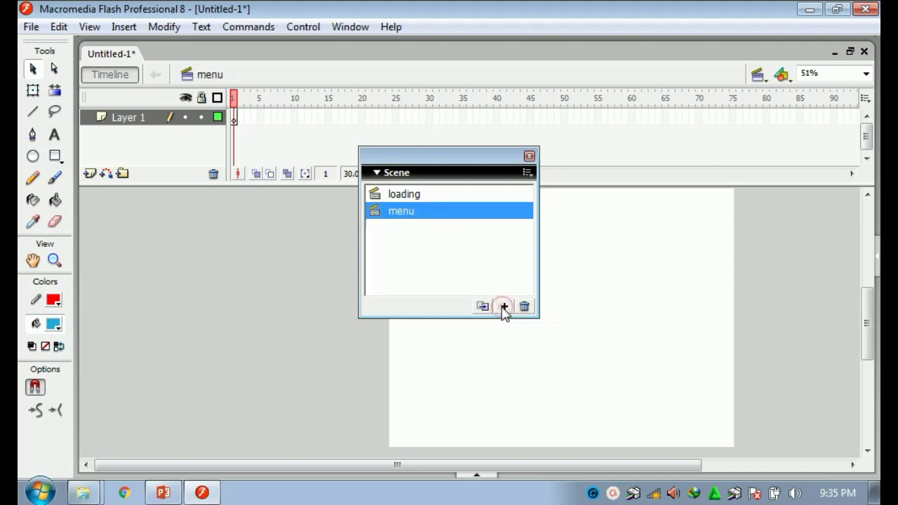
{"action": "left_click", "coordinate": [504, 306]}
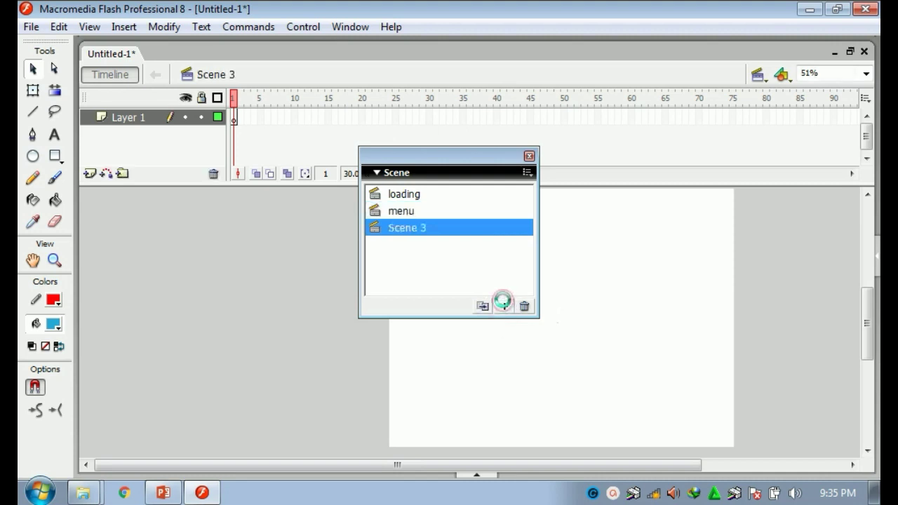
{"action": "double_click", "coordinate": [446, 227]}
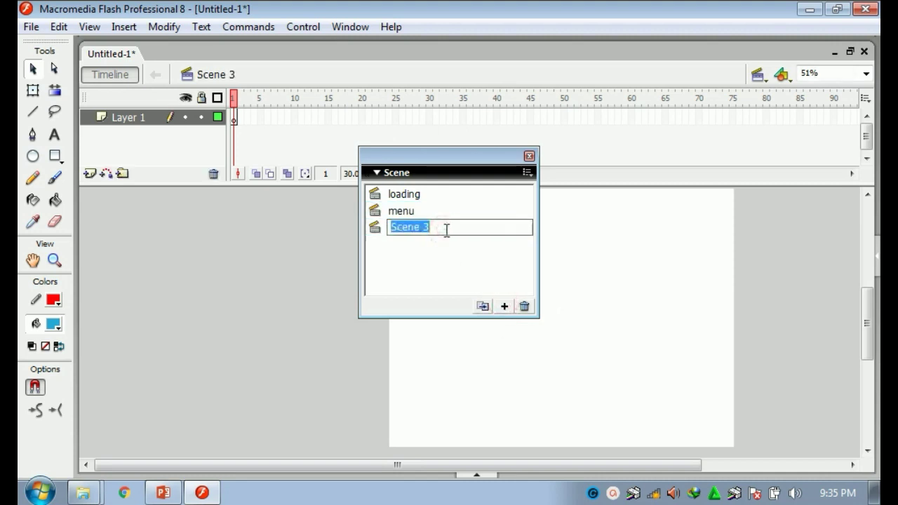
{"action": "type", "text": "KI KD"}
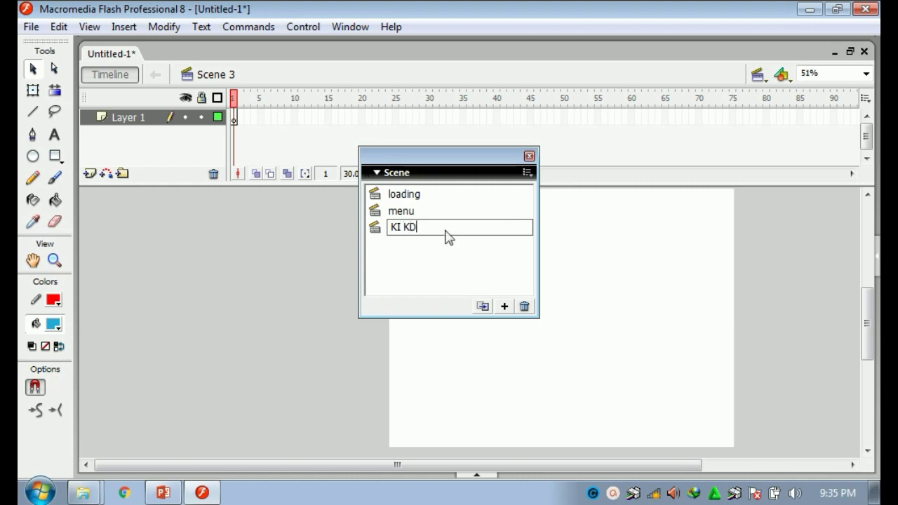
Step: Add two more scenes after KI KD and name them "tujuan" and "materi"
{"action": "left_click", "coordinate": [504, 306]}
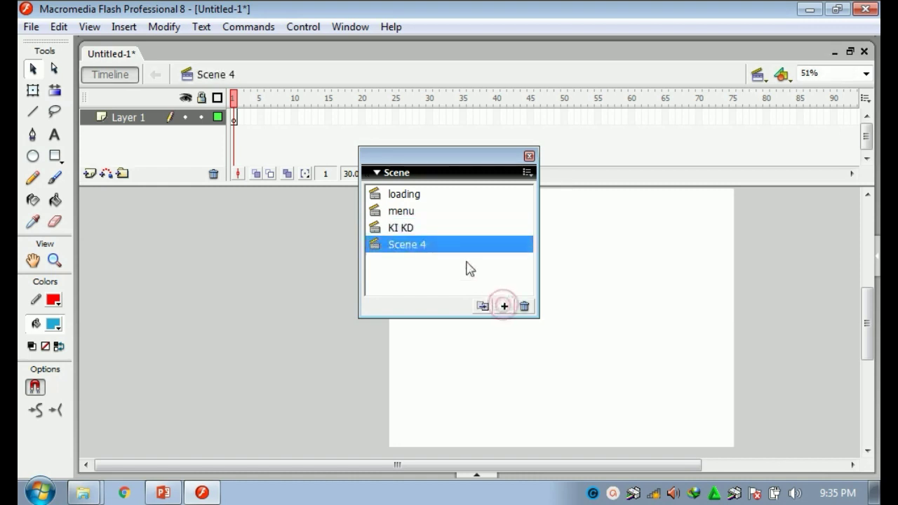
{"action": "double_click", "coordinate": [427, 245]}
{"action": "type", "text": "t"}
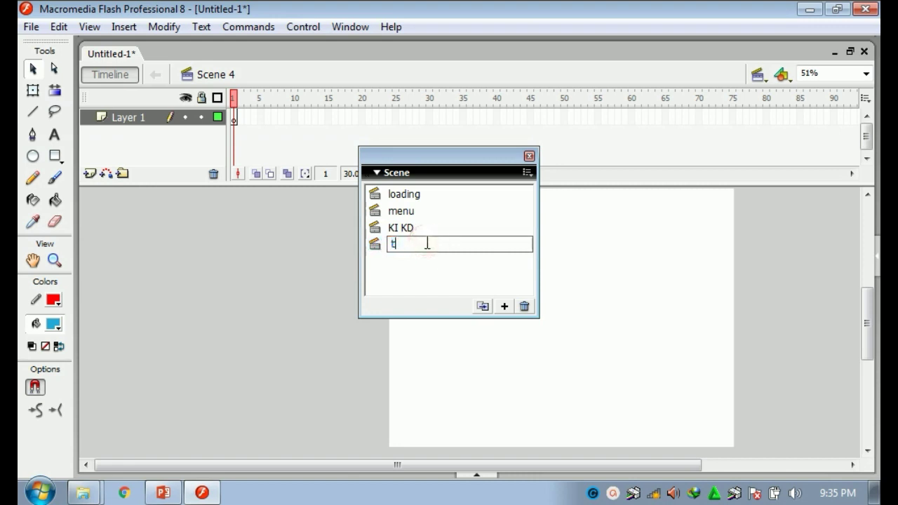
{"action": "type", "text": "ujuan"}
{"action": "left_click", "coordinate": [504, 306]}
{"action": "double_click", "coordinate": [433, 261]}
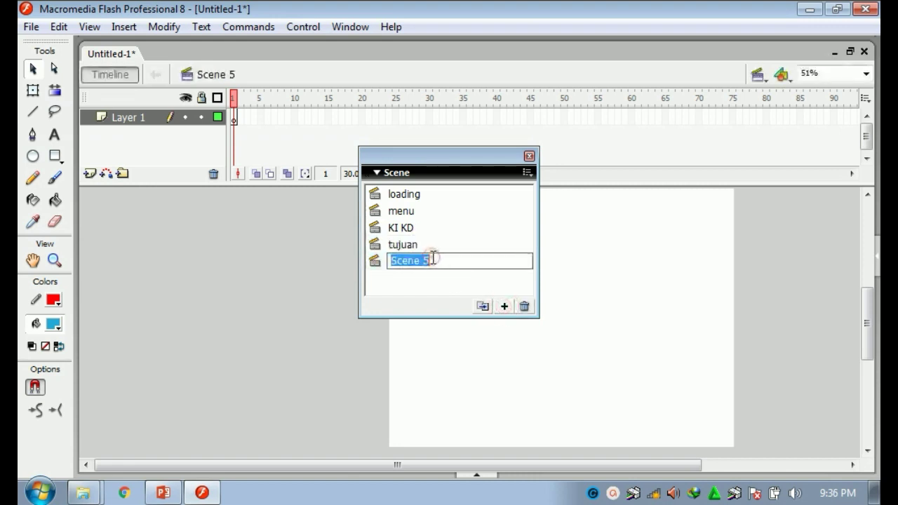
{"action": "type", "text": "materi"}
Step: Add two scenes after materi and name them "quiz" and "pemilik"
{"action": "left_click", "coordinate": [504, 306]}
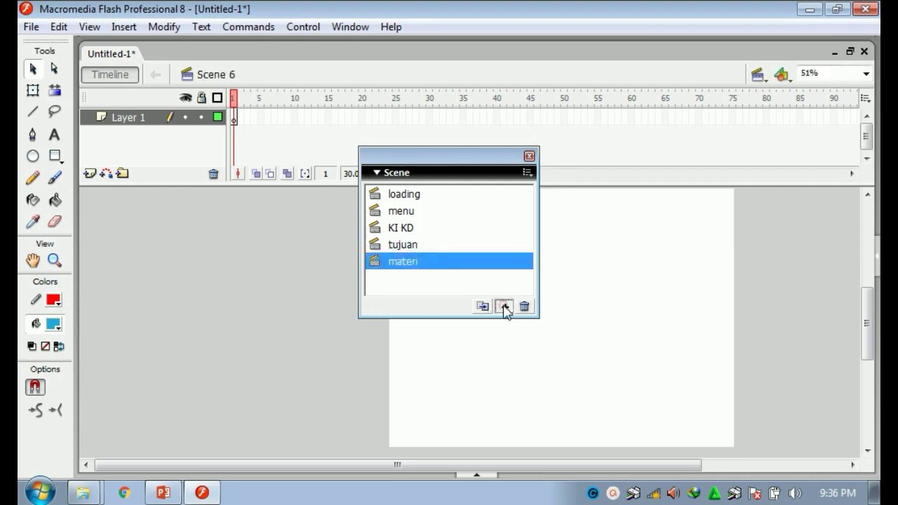
{"action": "double_click", "coordinate": [452, 281]}
{"action": "type", "text": "q"}
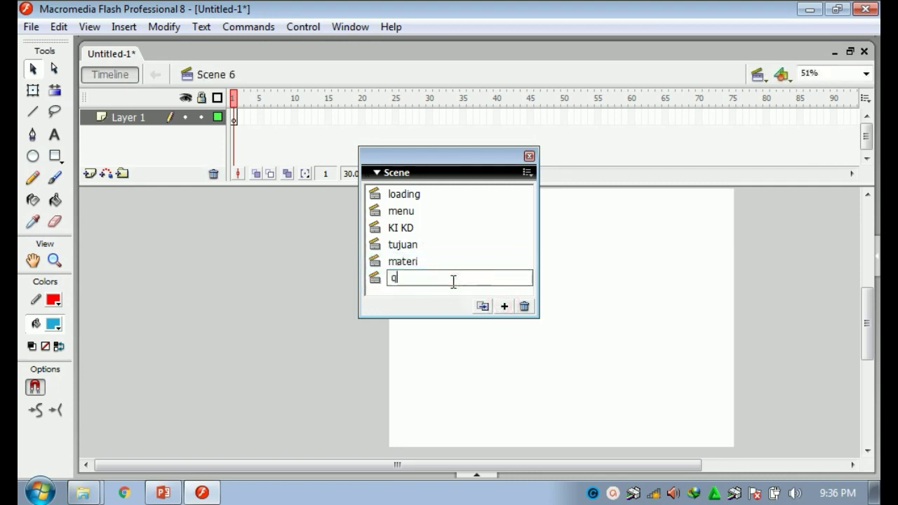
{"action": "type", "text": "uiz"}
{"action": "left_click", "coordinate": [504, 306]}
{"action": "scroll", "coordinate": [527, 255], "scroll_direction": "down", "scroll_amount": 1}
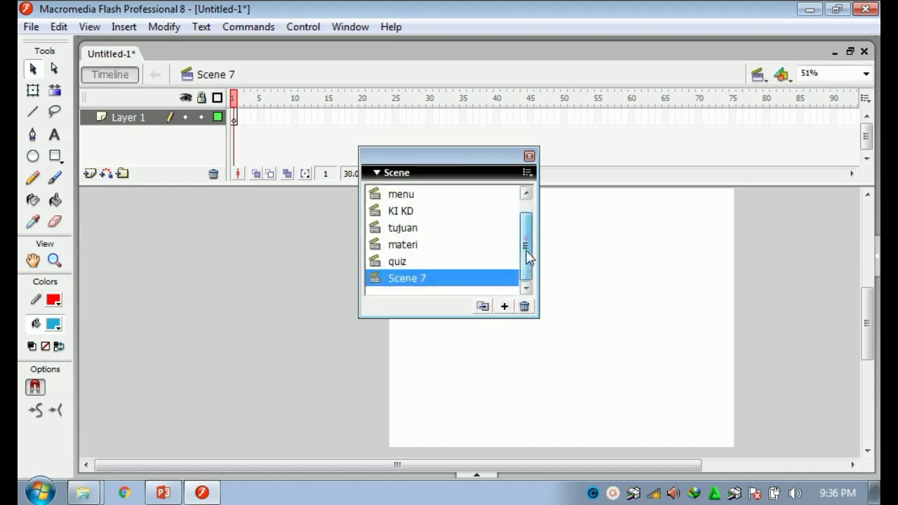
{"action": "double_click", "coordinate": [457, 281]}
{"action": "type", "text": "pe"}
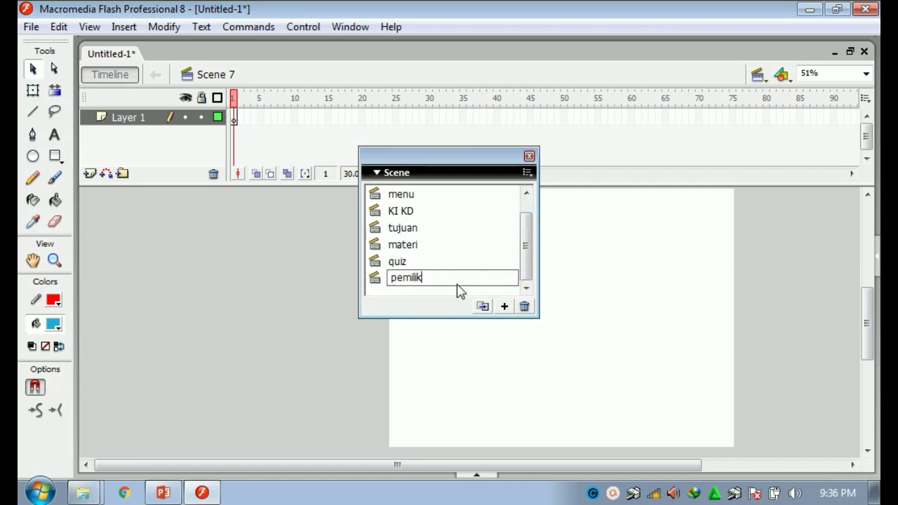
{"action": "type", "text": "milik"}
Step: Close the scene management window and switch the stage to the "loading" scene
{"action": "left_click_drag", "start_coordinate": [531, 253], "coordinate": [527, 234]}
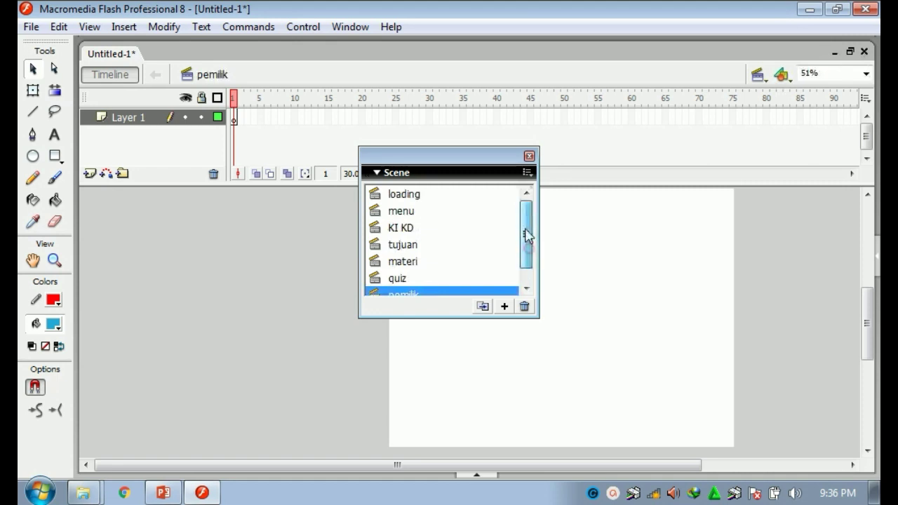
{"action": "left_click", "coordinate": [529, 157]}
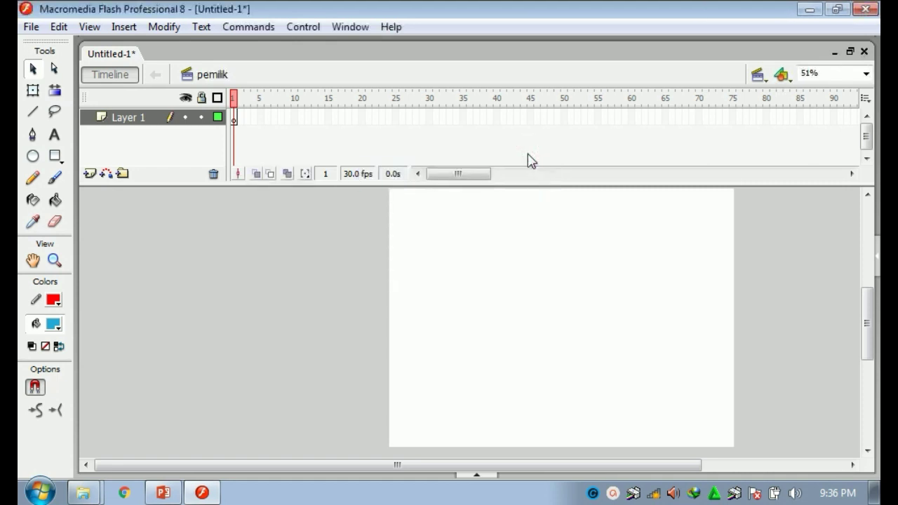
{"action": "left_click", "coordinate": [758, 76]}
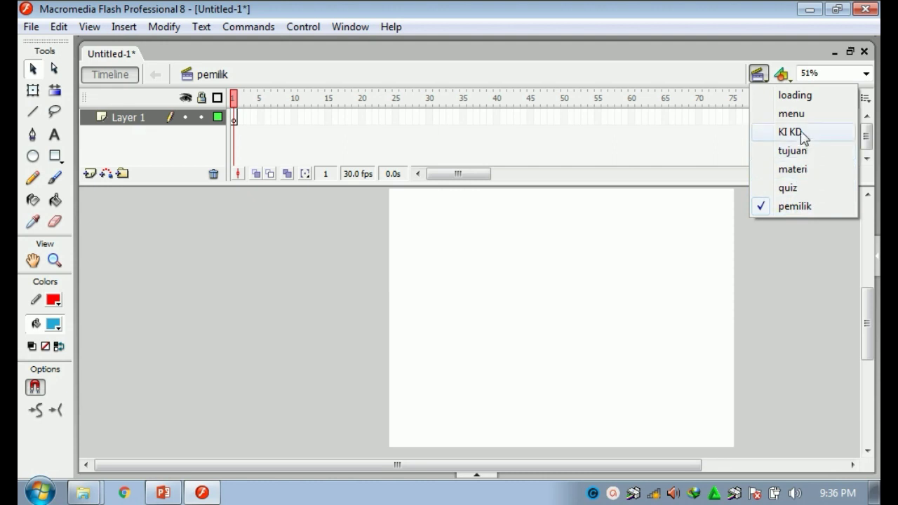
{"action": "left_click", "coordinate": [800, 96]}
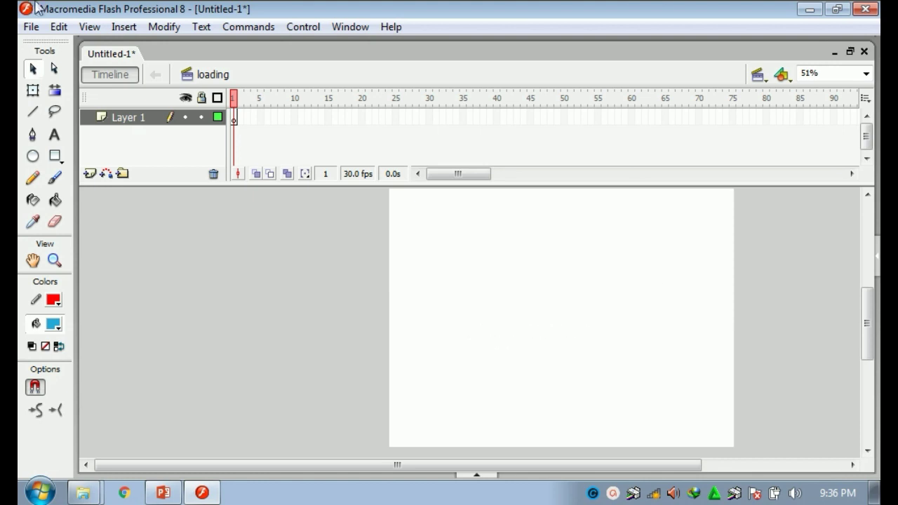
Step: Import the "loading" image from the Kuliah 7 Proyek 3 folder onto the stage of the loading scene
{"action": "left_click", "coordinate": [31, 27]}
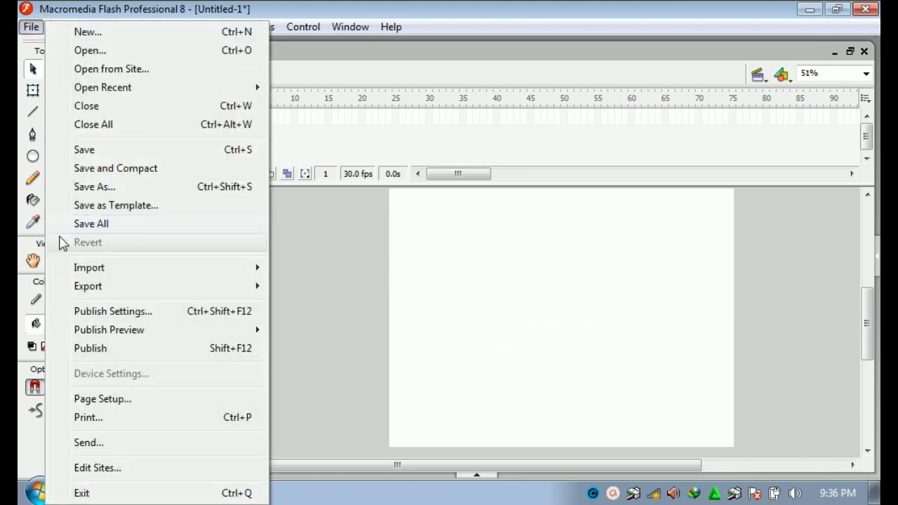
{"action": "mouse_move", "coordinate": [118, 267]}
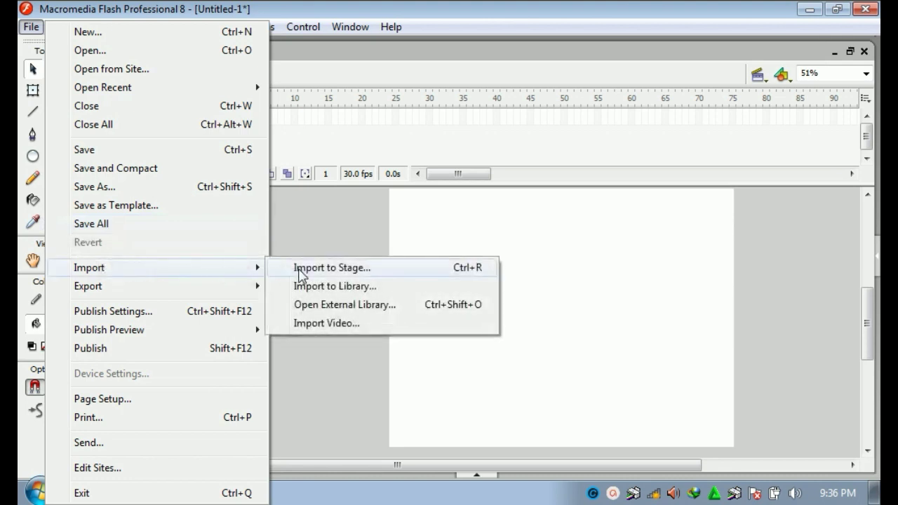
{"action": "left_click", "coordinate": [300, 274]}
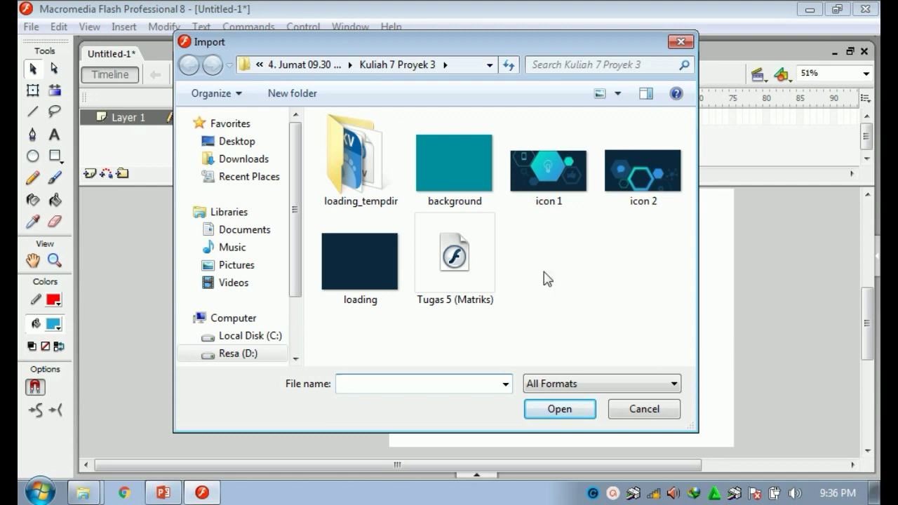
{"action": "left_click", "coordinate": [351, 259]}
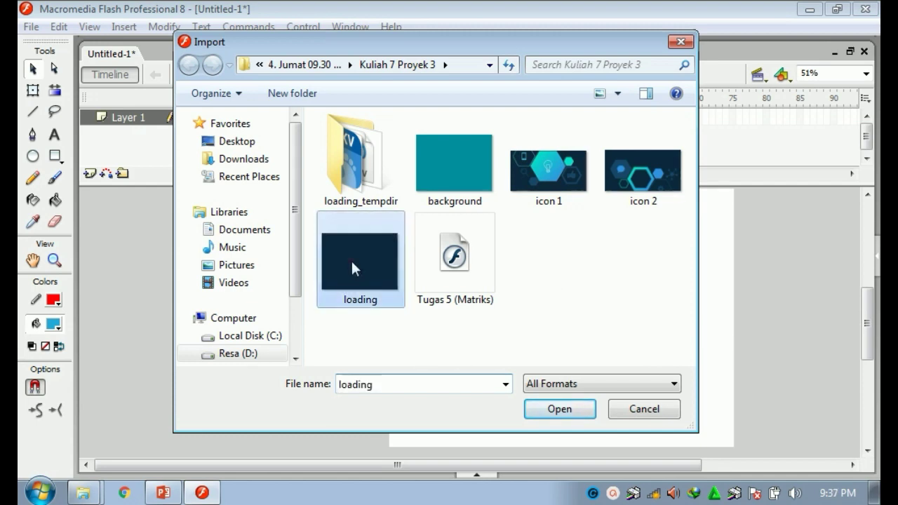
{"action": "left_click", "coordinate": [538, 410]}
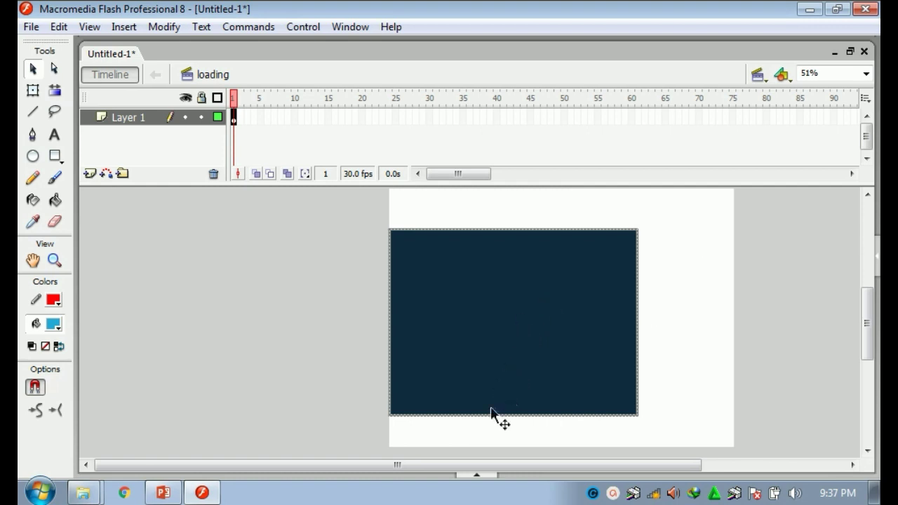
Step: Resize the imported loading image to a width of 800 and a height of 600
{"action": "left_click", "coordinate": [477, 479]}
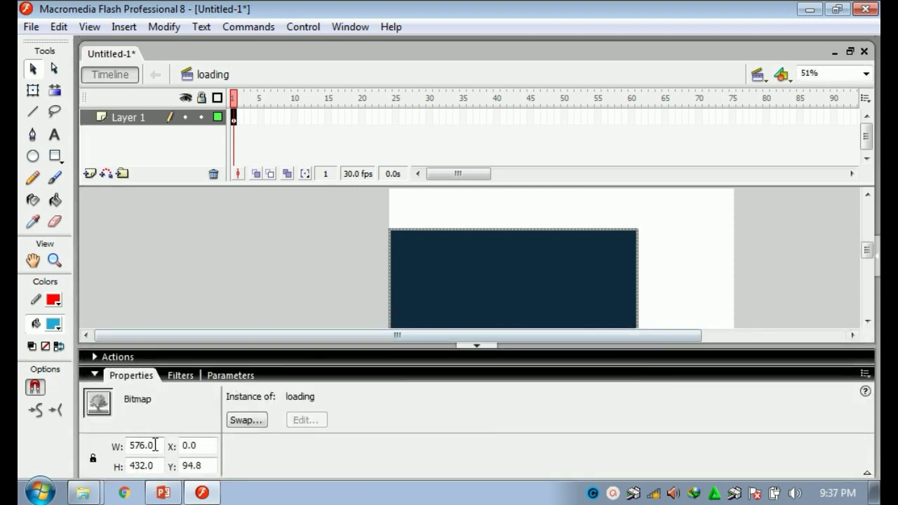
{"action": "double_click", "coordinate": [156, 445]}
{"action": "type", "text": "800"}
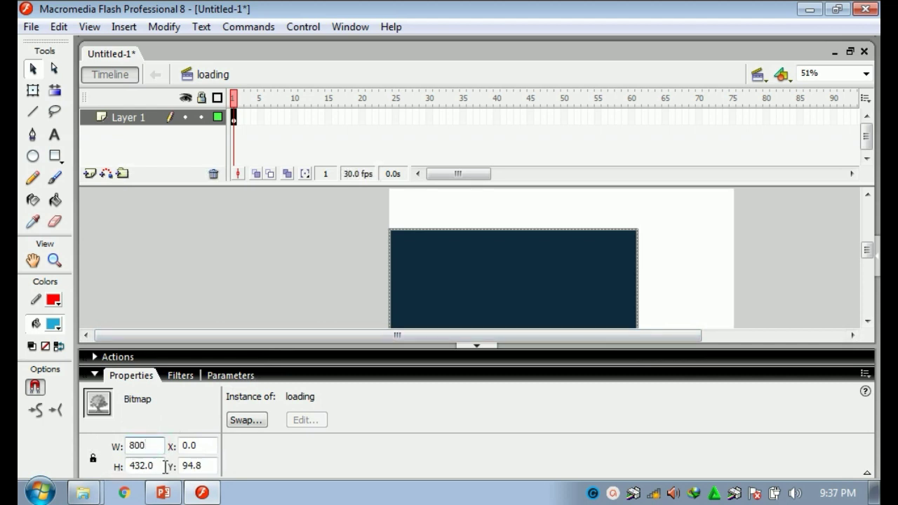
{"action": "key", "text": "Tab"}
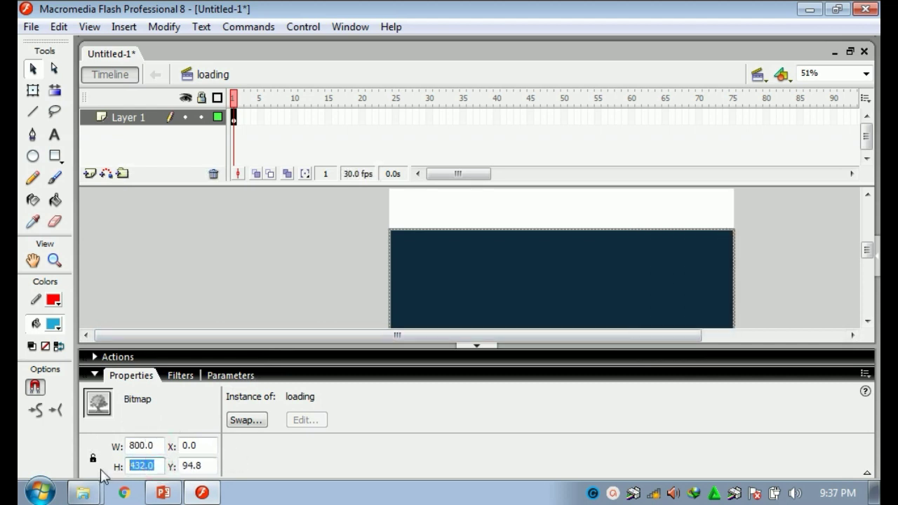
{"action": "type", "text": "600"}
Step: Position the loading image at X 0 and Y 0 so it covers the stage, and deselect it
{"action": "double_click", "coordinate": [200, 447]}
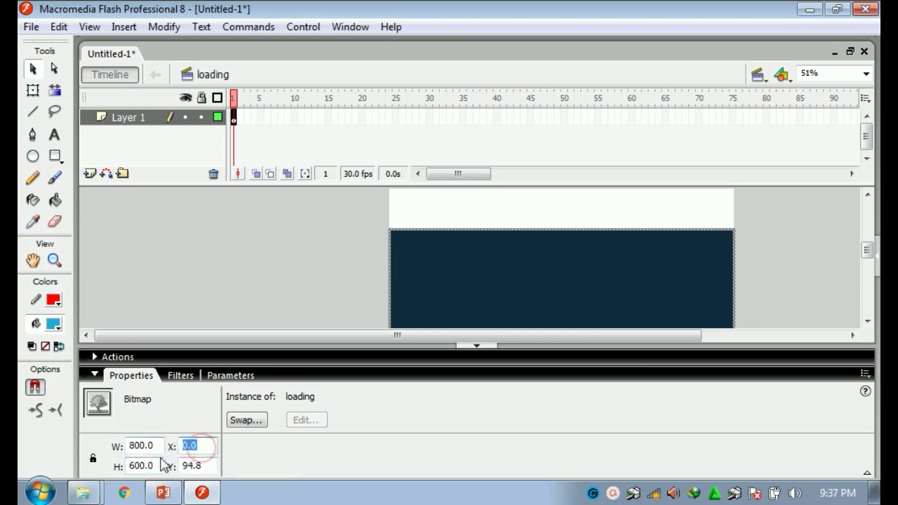
{"action": "type", "text": "0"}
{"action": "double_click", "coordinate": [204, 466]}
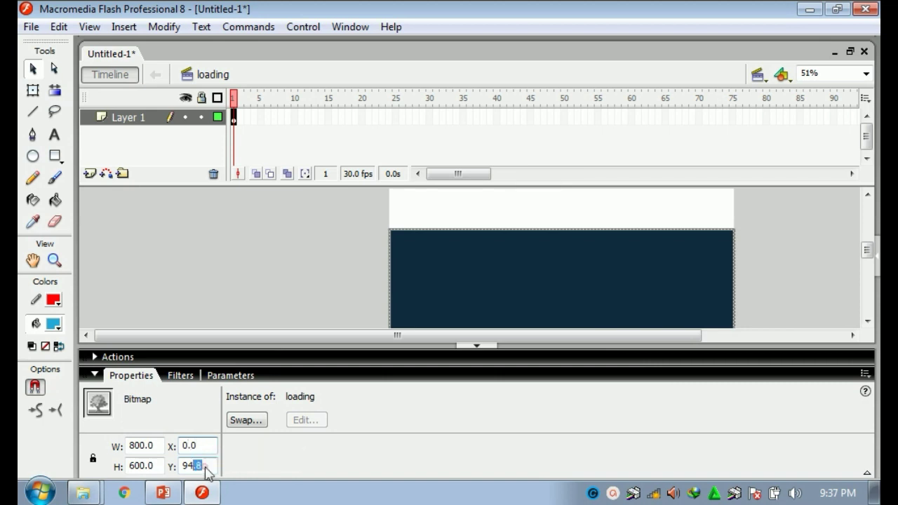
{"action": "type", "text": "0"}
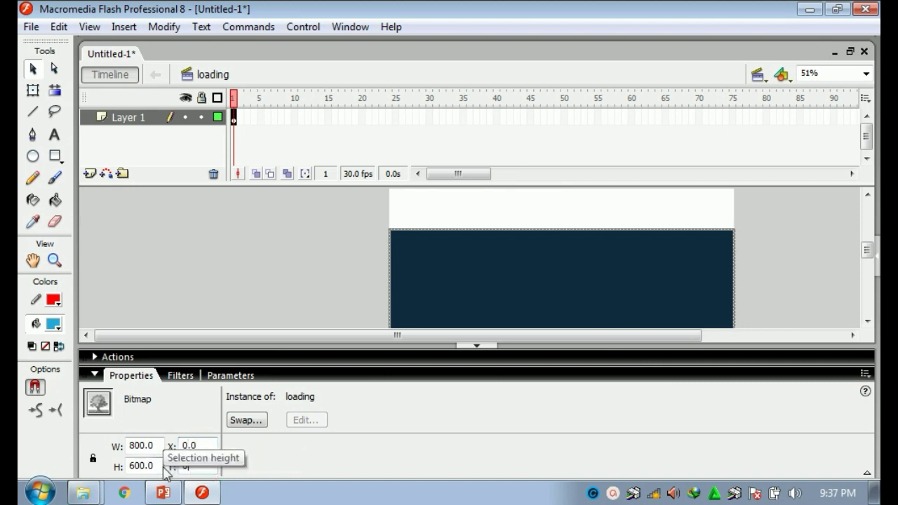
{"action": "key", "text": "Return"}
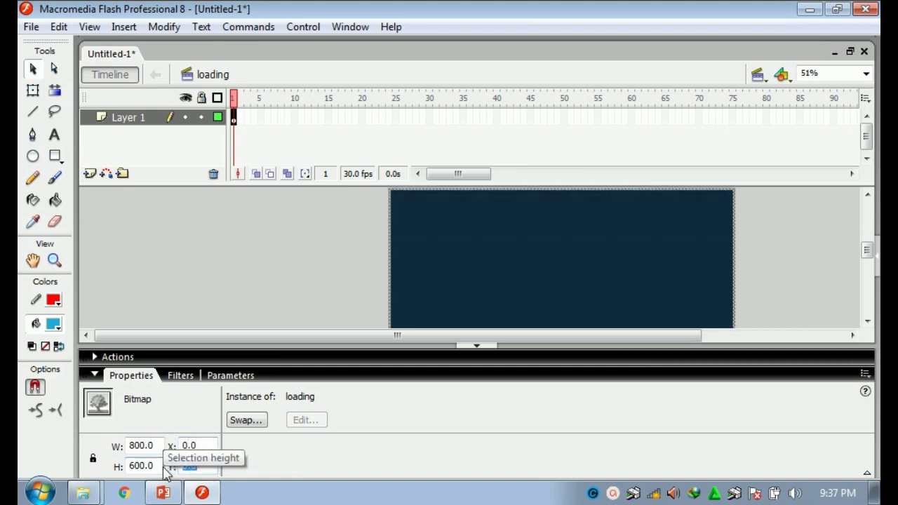
{"action": "left_click", "coordinate": [480, 346]}
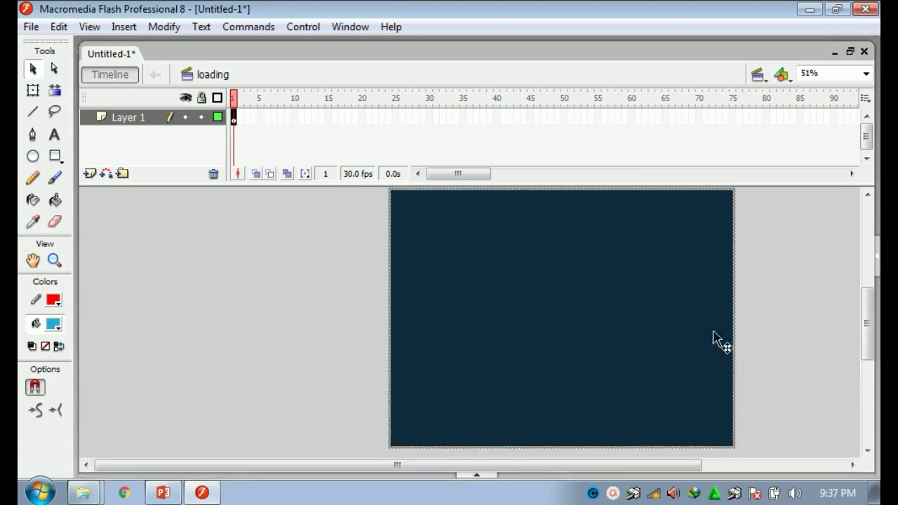
{"action": "left_click", "coordinate": [797, 320]}
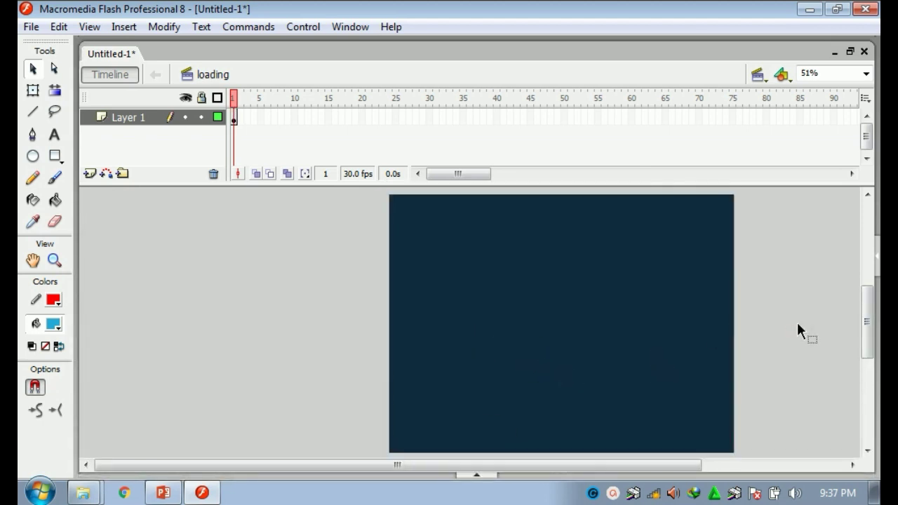
Step: Rename the layer holding the loading image as "background"
{"action": "left_click", "coordinate": [121, 120]}
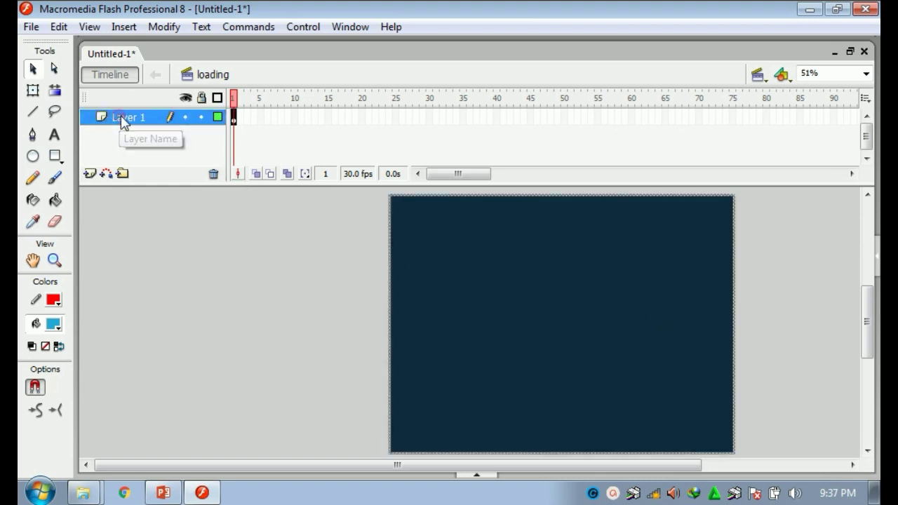
{"action": "double_click", "coordinate": [132, 117]}
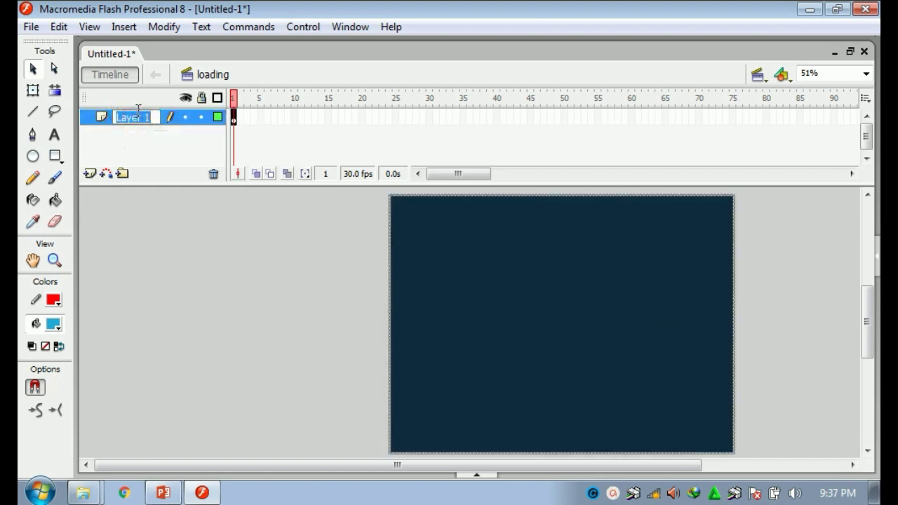
{"action": "type", "text": "ba"}
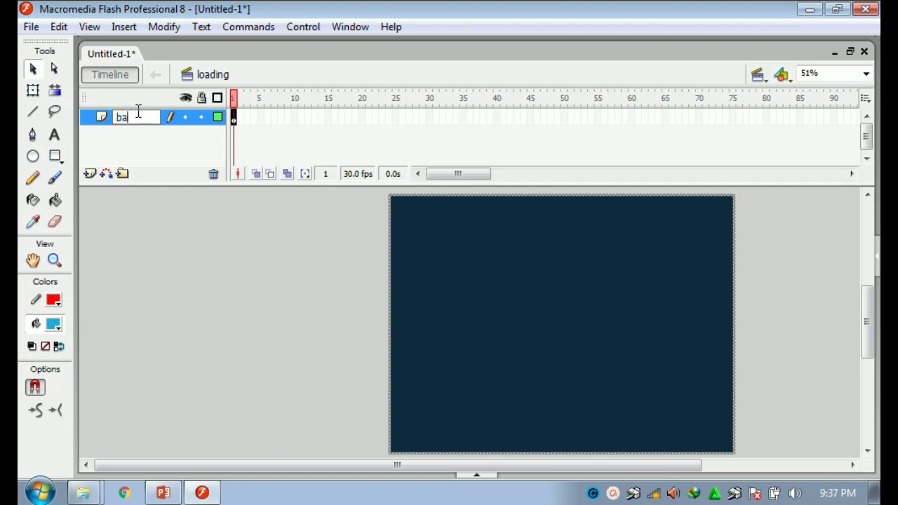
{"action": "type", "text": "ckground"}
{"action": "left_click", "coordinate": [173, 256]}
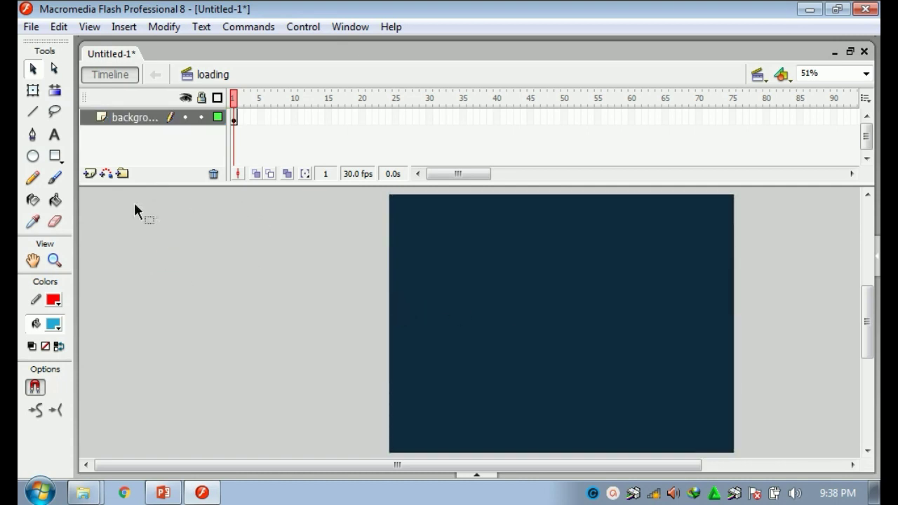
Step: Add a new layer above the background layer and name it "icon 1"
{"action": "left_click", "coordinate": [91, 174]}
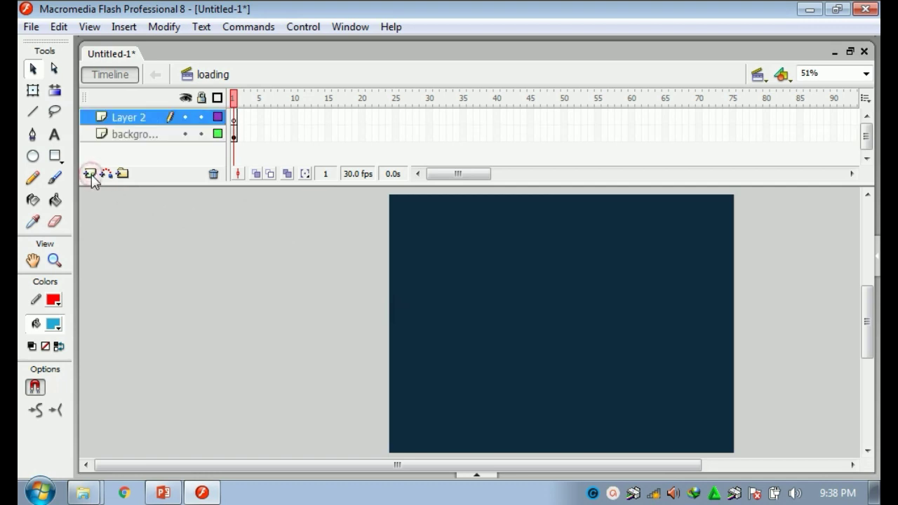
{"action": "double_click", "coordinate": [133, 117]}
{"action": "type", "text": "l"}
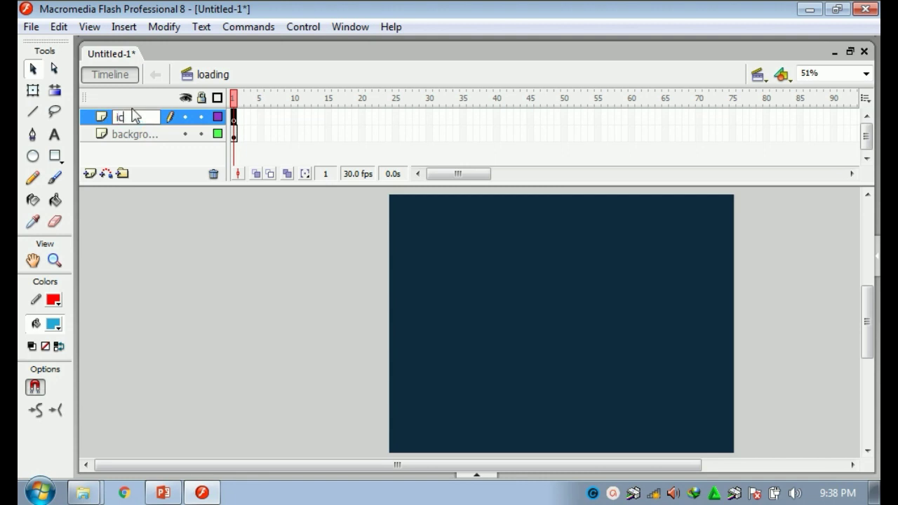
{"action": "type", "text": "con 1"}
{"action": "left_click", "coordinate": [160, 279]}
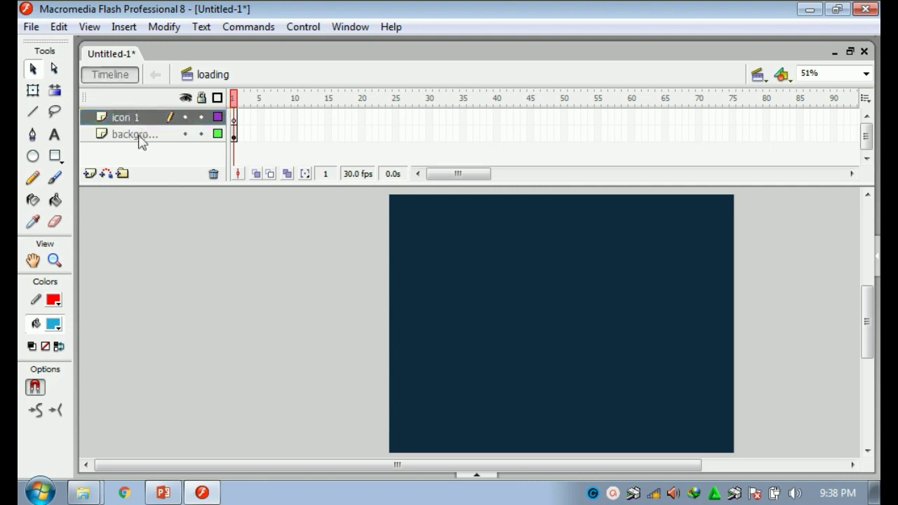
Step: Import the "icon 1" image onto the stage in the icon 1 layer
{"action": "left_click", "coordinate": [32, 28]}
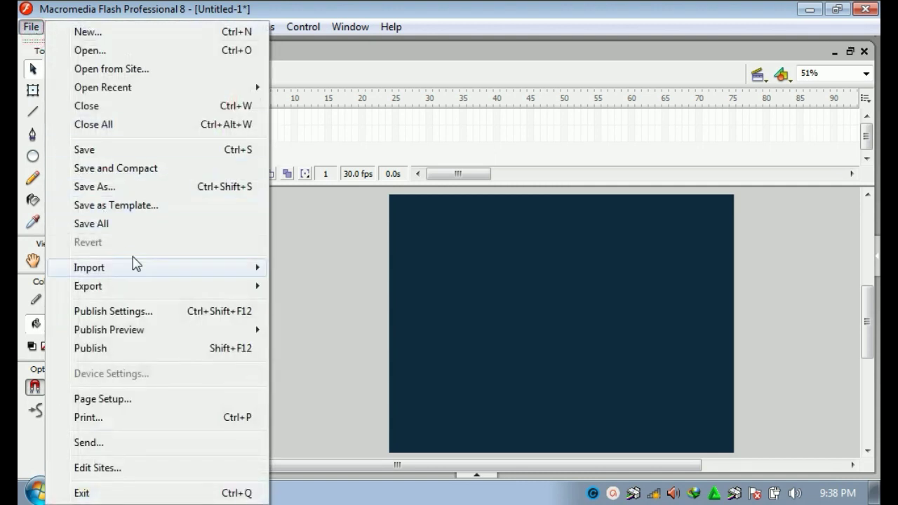
{"action": "mouse_move", "coordinate": [234, 275]}
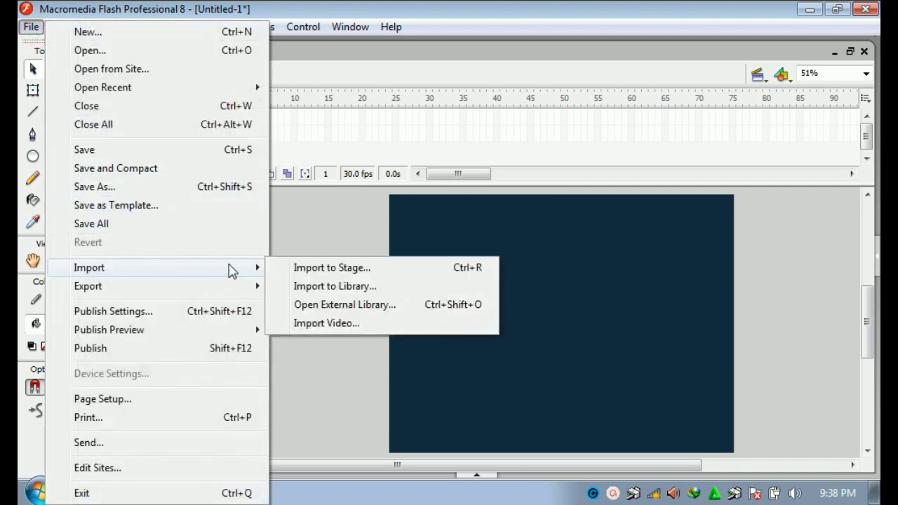
{"action": "left_click", "coordinate": [300, 267]}
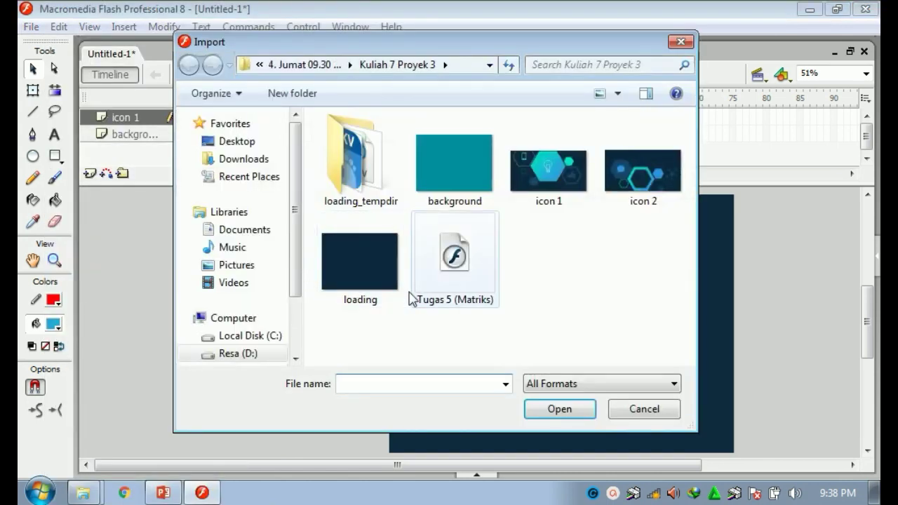
{"action": "left_click", "coordinate": [556, 174]}
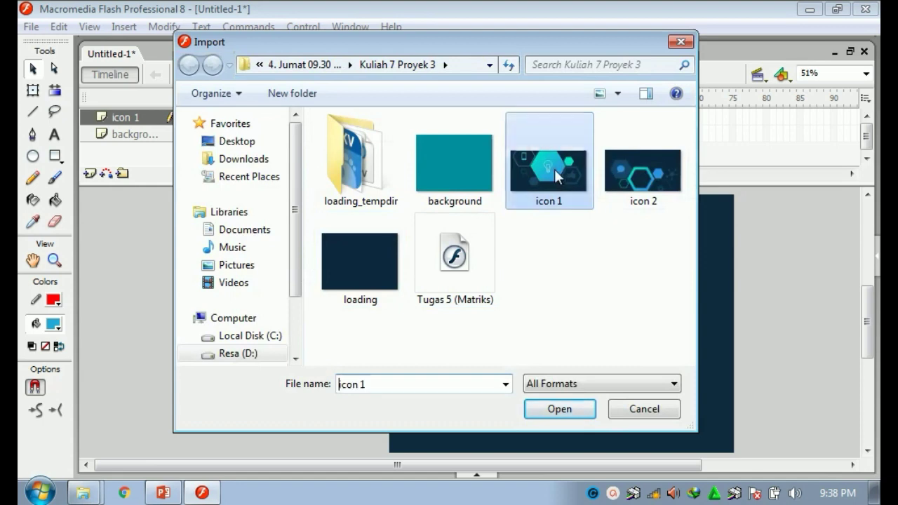
{"action": "left_click", "coordinate": [558, 411]}
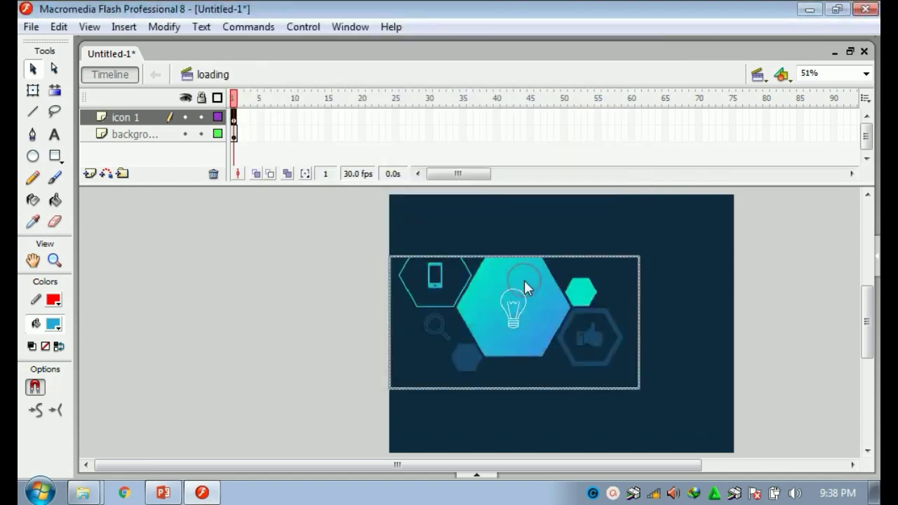
Step: Shrink the icon 1 image with Free Transform to about half the stage width and centre it along the stage's upper edge
{"action": "left_click_drag", "start_coordinate": [525, 280], "coordinate": [585, 265]}
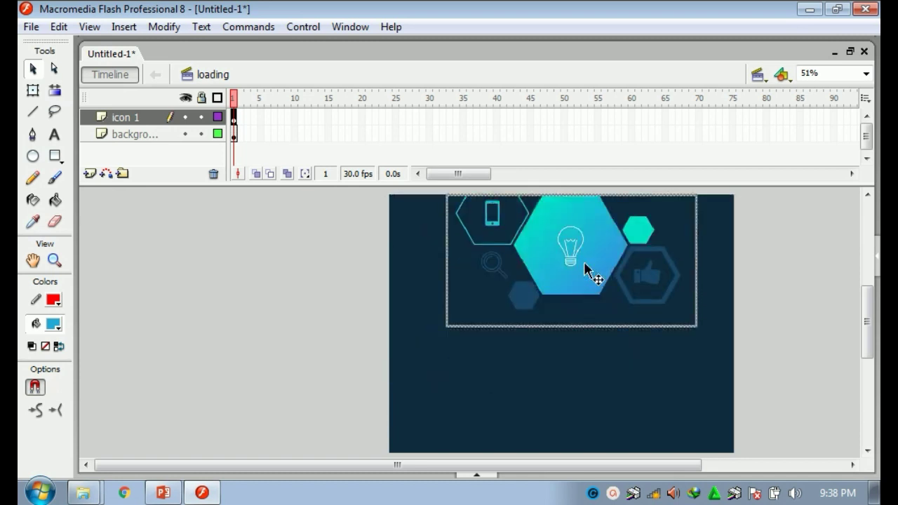
{"action": "left_click", "coordinate": [33, 91]}
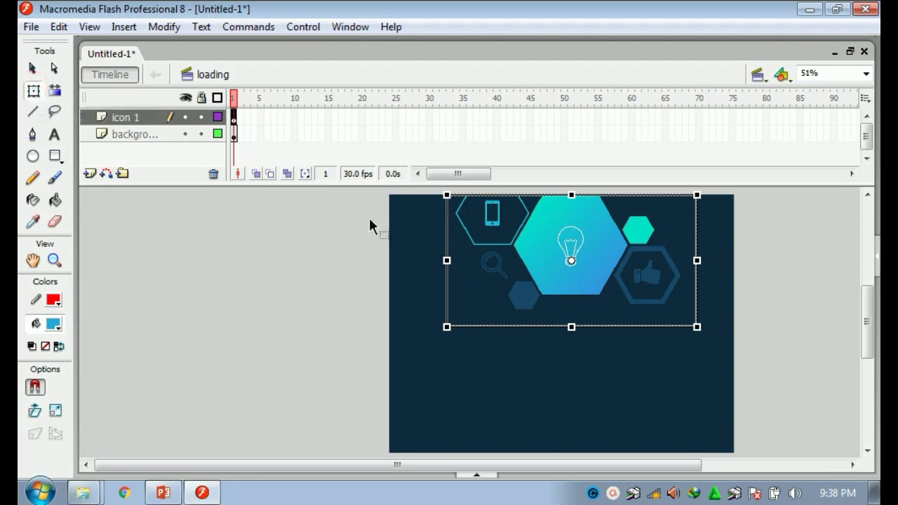
{"action": "left_click_drag", "start_coordinate": [697, 327], "coordinate": [652, 301]}
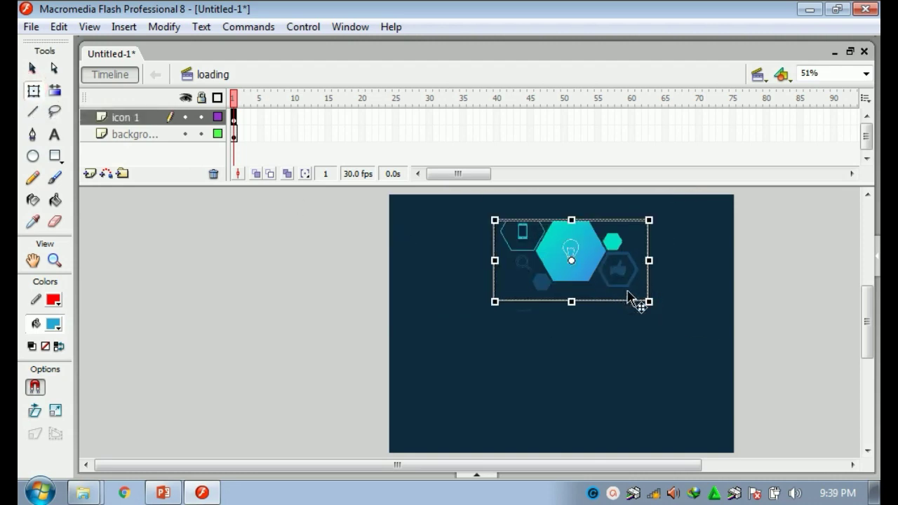
{"action": "left_click_drag", "start_coordinate": [648, 302], "coordinate": [654, 305]}
{"action": "left_click_drag", "start_coordinate": [620, 276], "coordinate": [622, 267]}
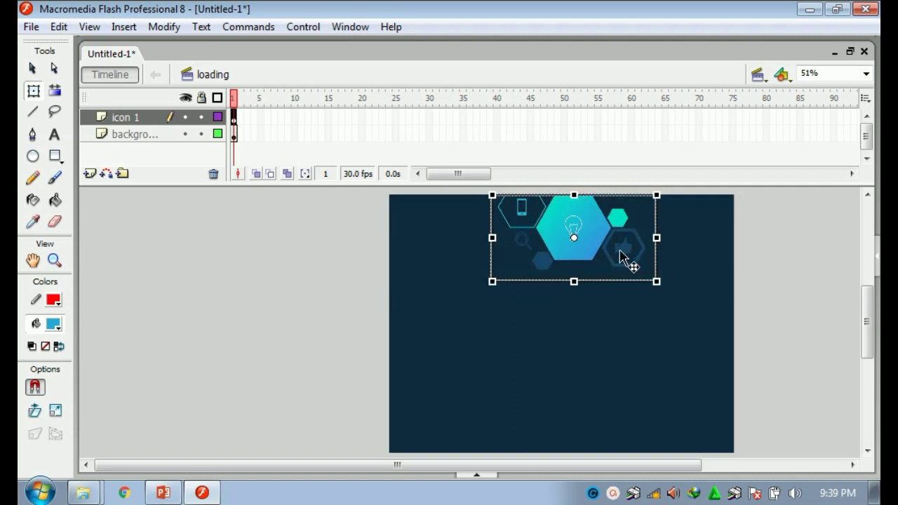
{"action": "left_click", "coordinate": [358, 306]}
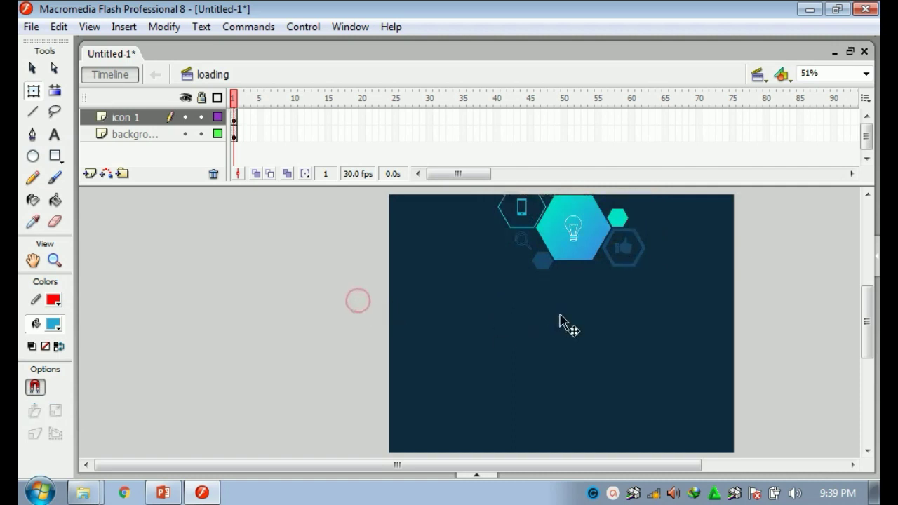
{"action": "left_click", "coordinate": [577, 259]}
{"action": "left_click_drag", "start_coordinate": [576, 259], "coordinate": [569, 260]}
{"action": "left_click", "coordinate": [347, 337]}
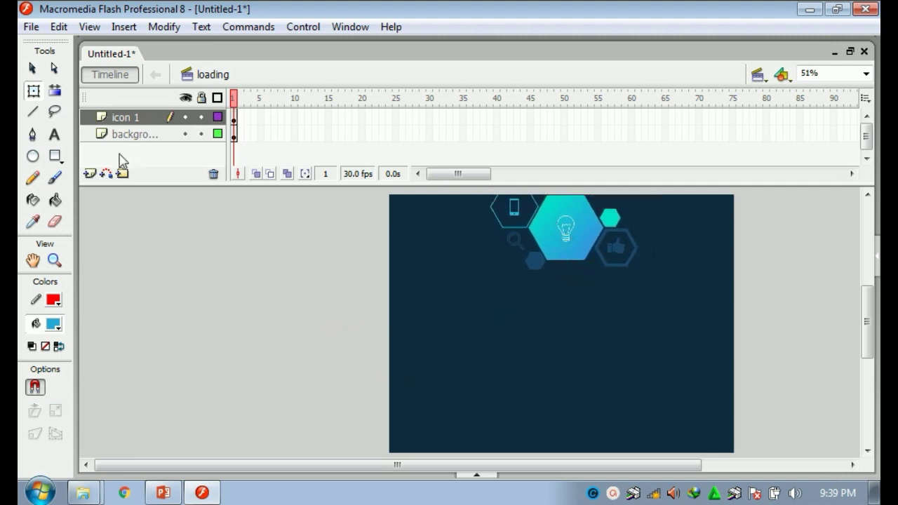
Step: Add a new layer above the icon 1 layer and name it "icon 2"
{"action": "left_click", "coordinate": [91, 174]}
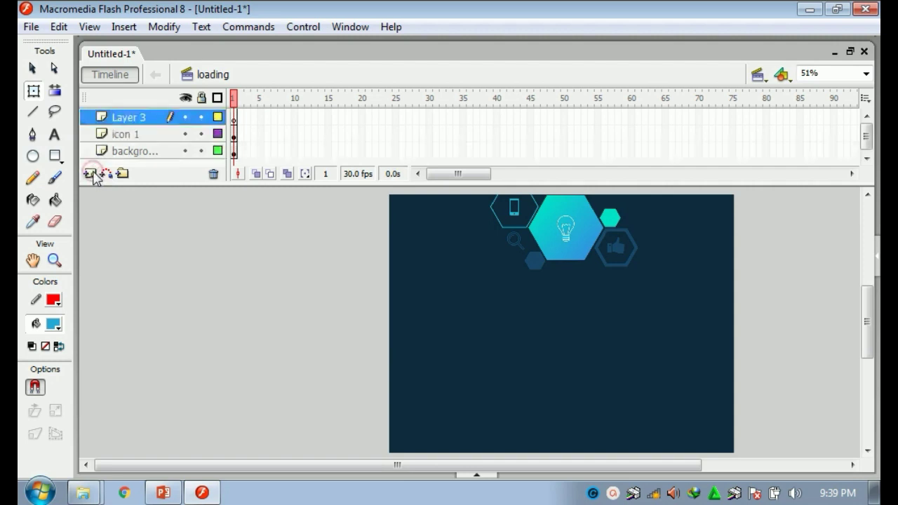
{"action": "double_click", "coordinate": [133, 115]}
{"action": "type", "text": "l"}
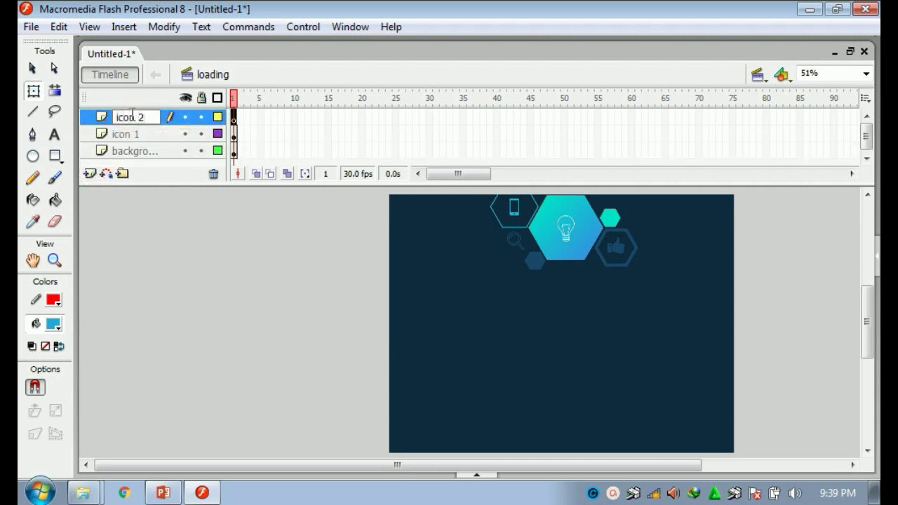
{"action": "type", "text": "con 2"}
{"action": "left_click", "coordinate": [226, 256]}
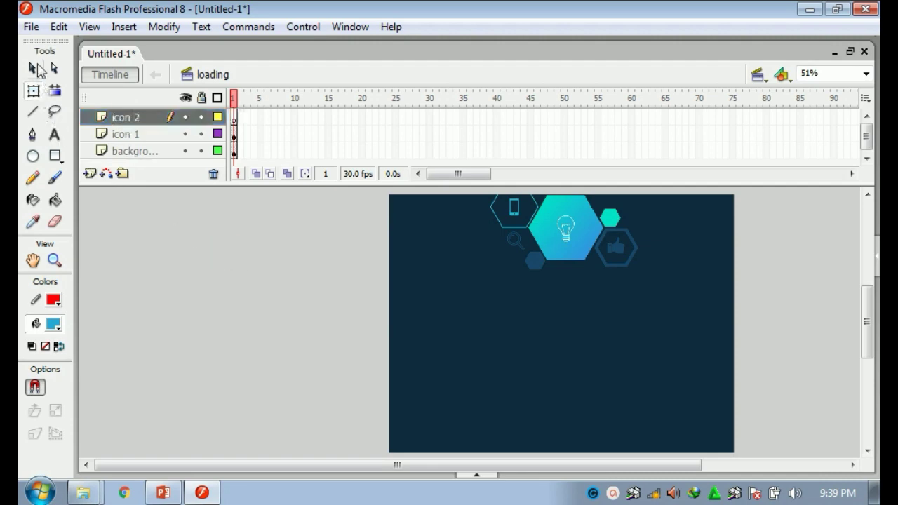
Step: Import the "icon 2" image onto the stage in the icon 2 layer
{"action": "left_click", "coordinate": [30, 26]}
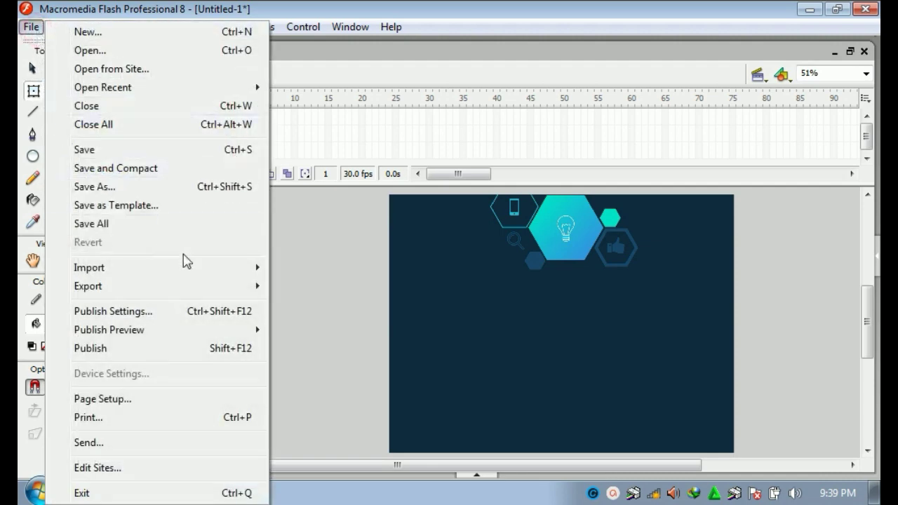
{"action": "mouse_move", "coordinate": [251, 267]}
{"action": "left_click", "coordinate": [309, 267]}
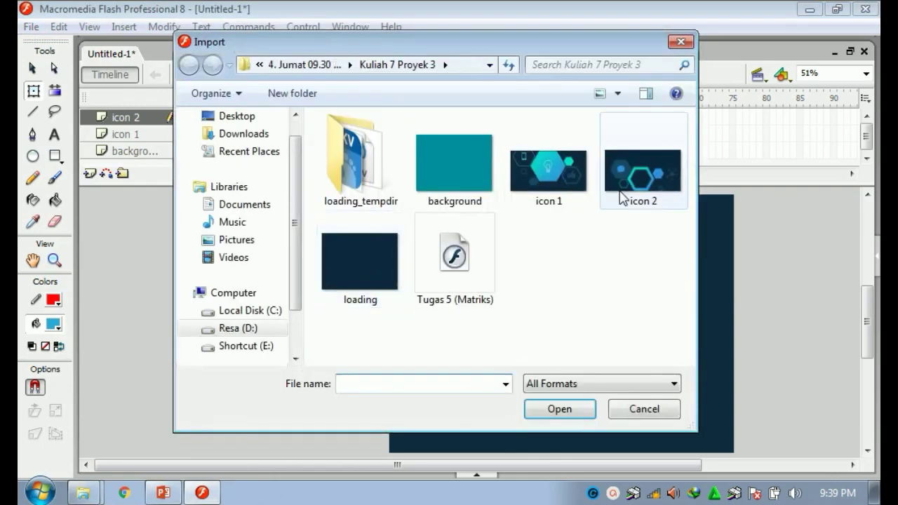
{"action": "left_click", "coordinate": [639, 191]}
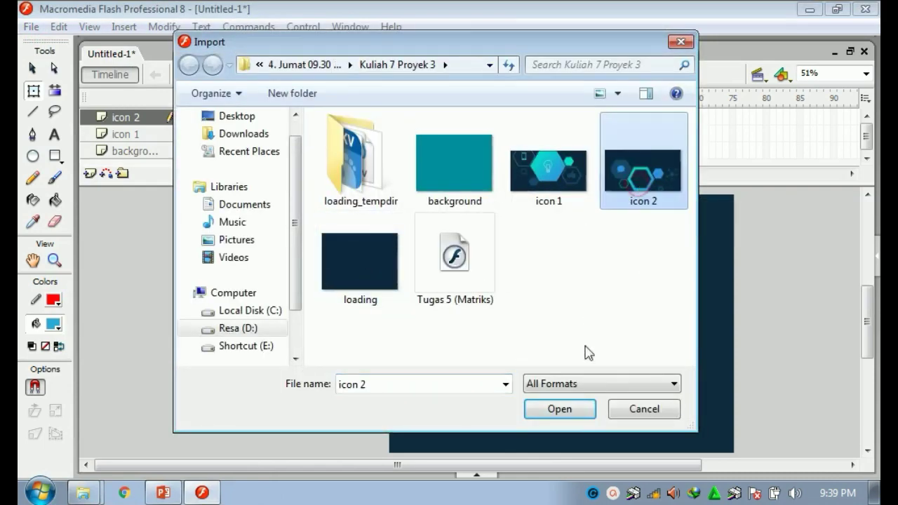
{"action": "left_click", "coordinate": [582, 411]}
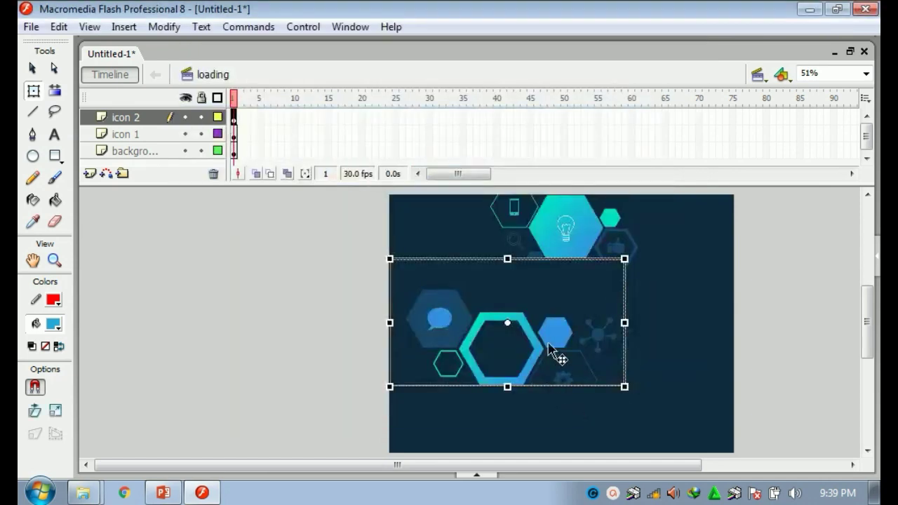
Step: Shrink the icon 2 image with Free Transform to about half the stage width and centre it along the stage's lower edge
{"action": "left_click_drag", "start_coordinate": [560, 358], "coordinate": [622, 415]}
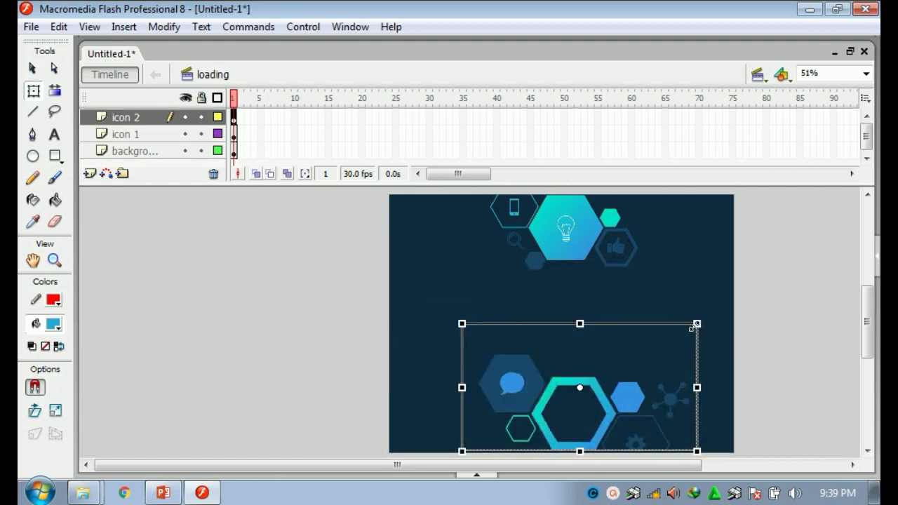
{"action": "left_click_drag", "start_coordinate": [696, 323], "coordinate": [689, 336]}
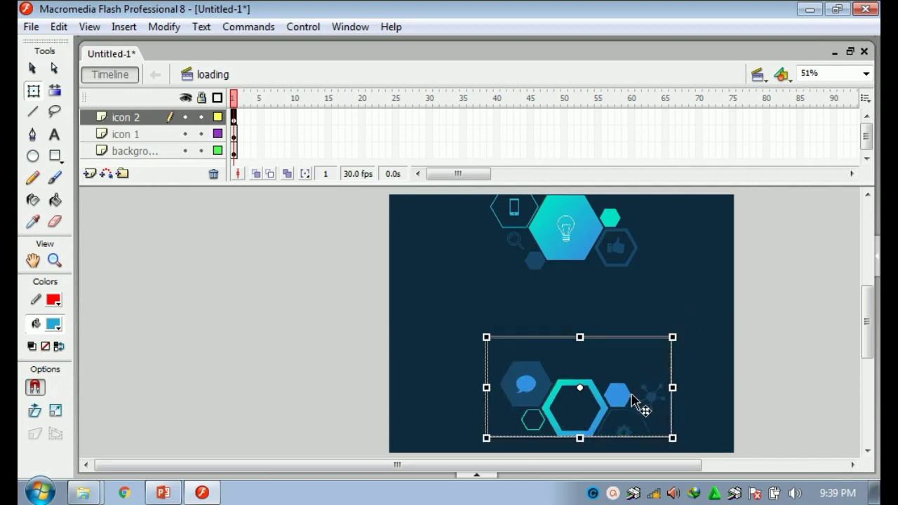
{"action": "left_click_drag", "start_coordinate": [637, 395], "coordinate": [631, 412]}
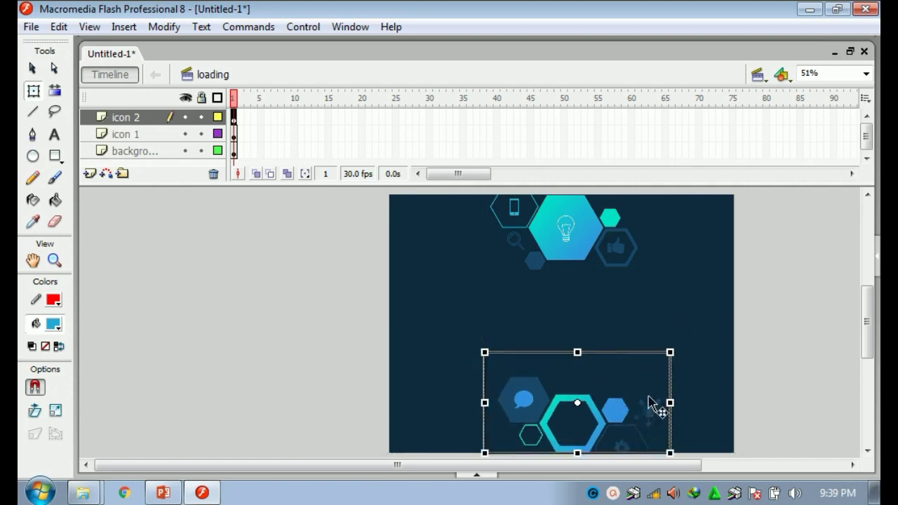
{"action": "key", "text": "Up"}
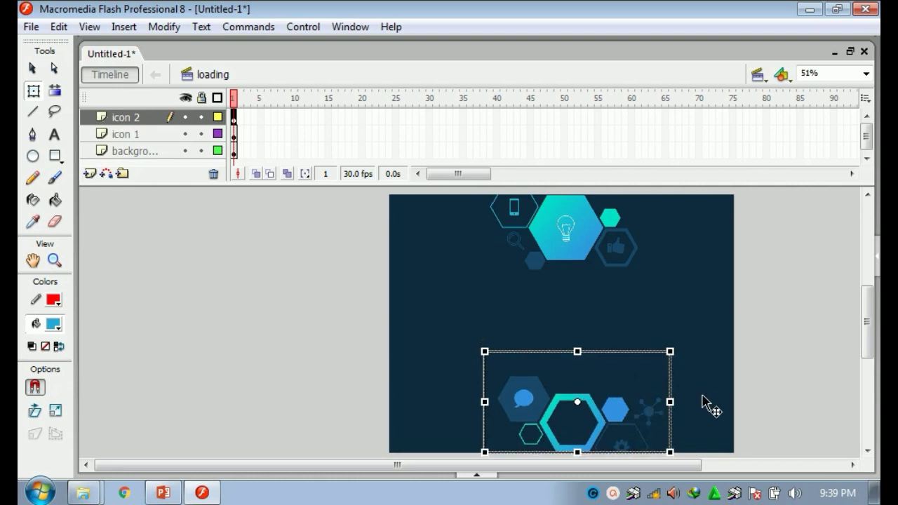
{"action": "left_click", "coordinate": [711, 406]}
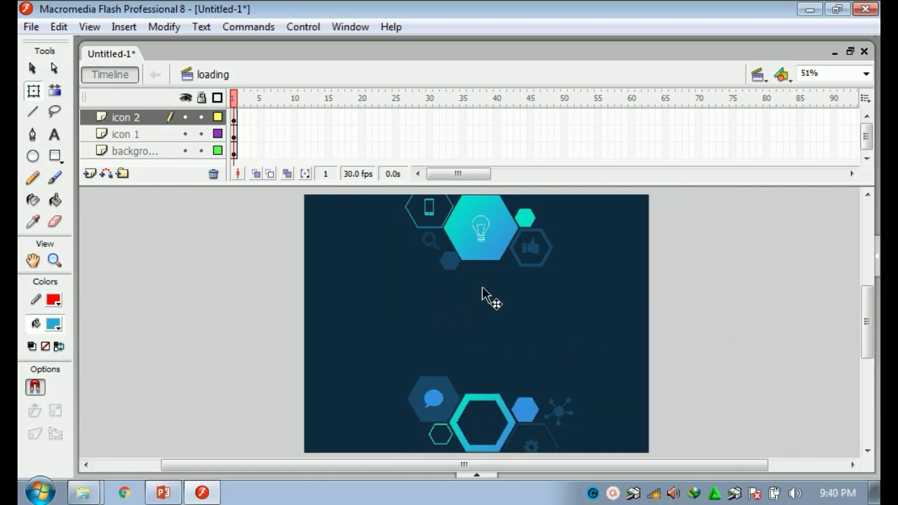
Step: Add a new layer above the icon 2 layer and name it "loading"
{"action": "left_click", "coordinate": [89, 174]}
{"action": "double_click", "coordinate": [123, 117]}
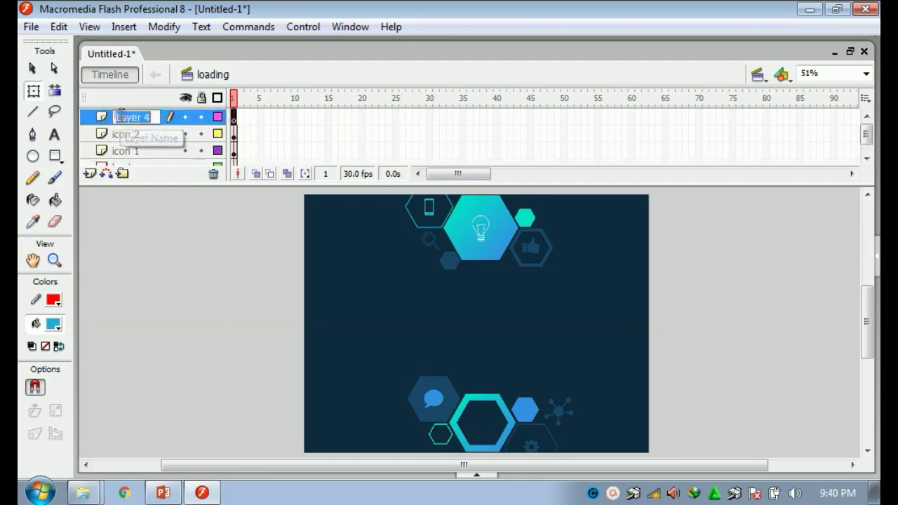
{"action": "key", "text": "BackSpace"}
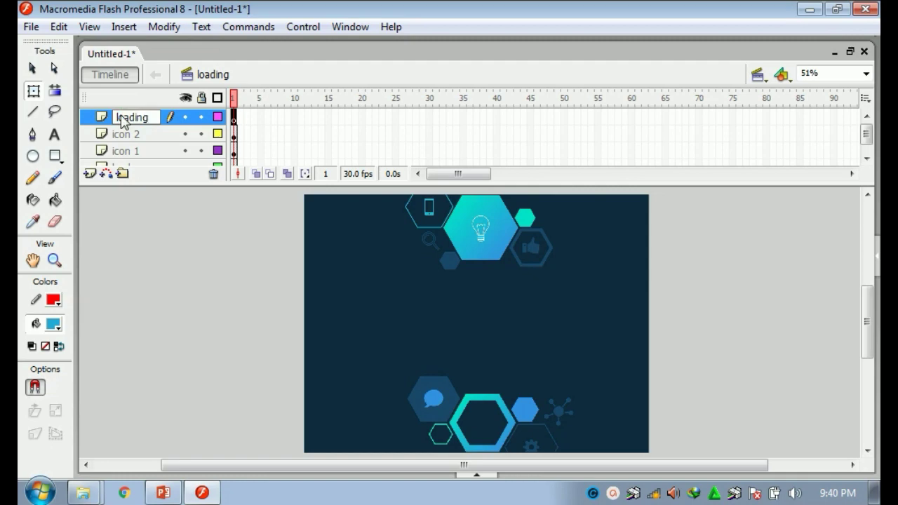
{"action": "type", "text": "loading"}
{"action": "left_click", "coordinate": [161, 249]}
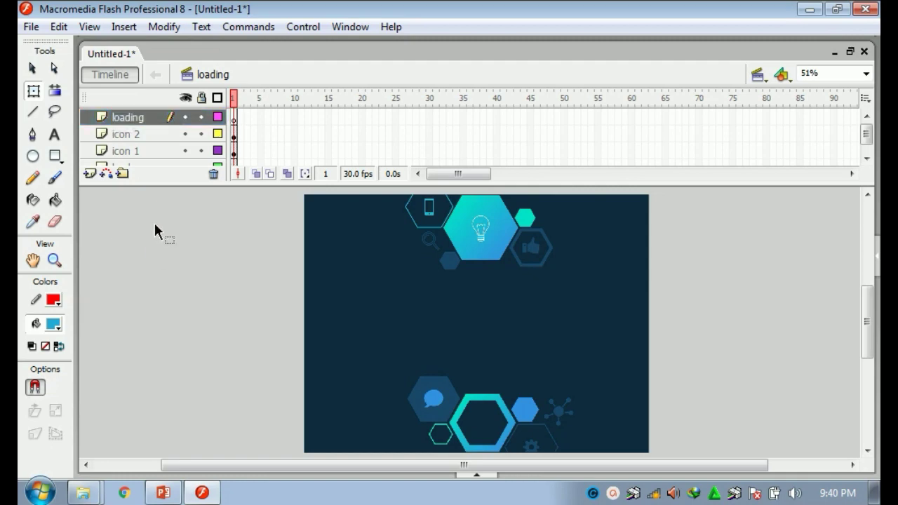
Step: Add the text "LOADING" and enlarge it with Free Transform to about 174 x 84 px, centred below the icon 1 image
{"action": "key", "text": "t"}
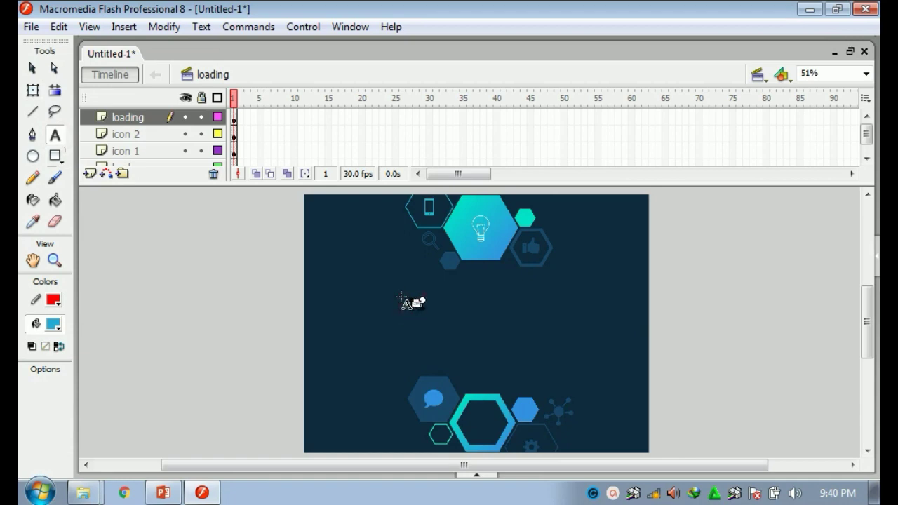
{"action": "left_click", "coordinate": [32, 91]}
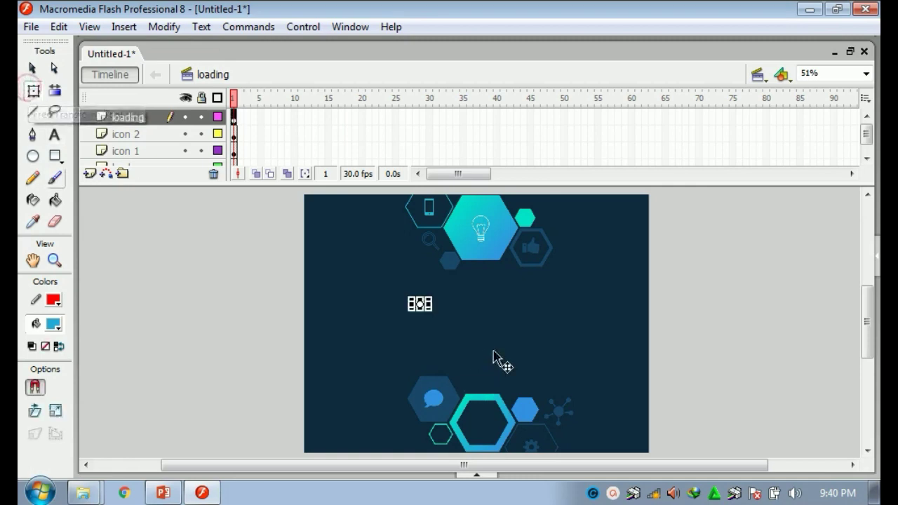
{"action": "left_click_drag", "start_coordinate": [429, 311], "coordinate": [520, 317]}
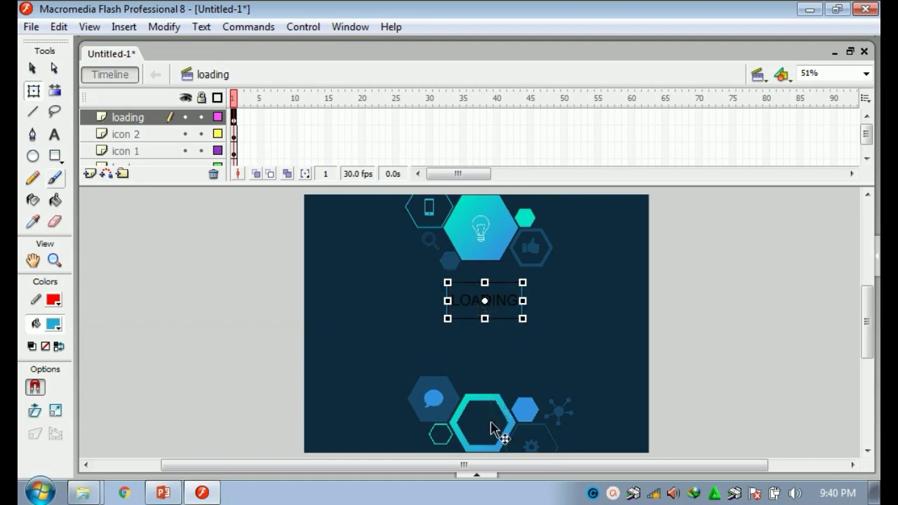
Step: Choose the Browallia New font for the LOADING text and colour it blue #28A0DD, sampled from the light-bulb hexagon
{"action": "left_click", "coordinate": [477, 476]}
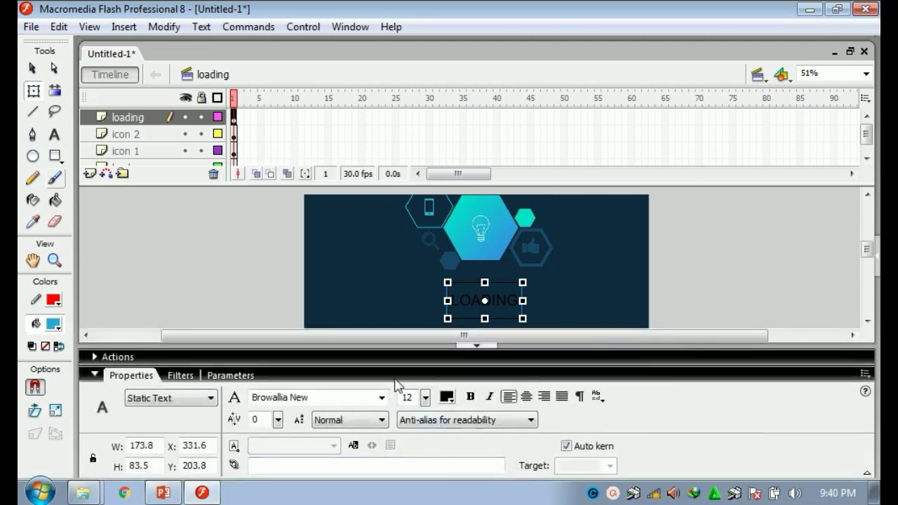
{"action": "left_click", "coordinate": [383, 398]}
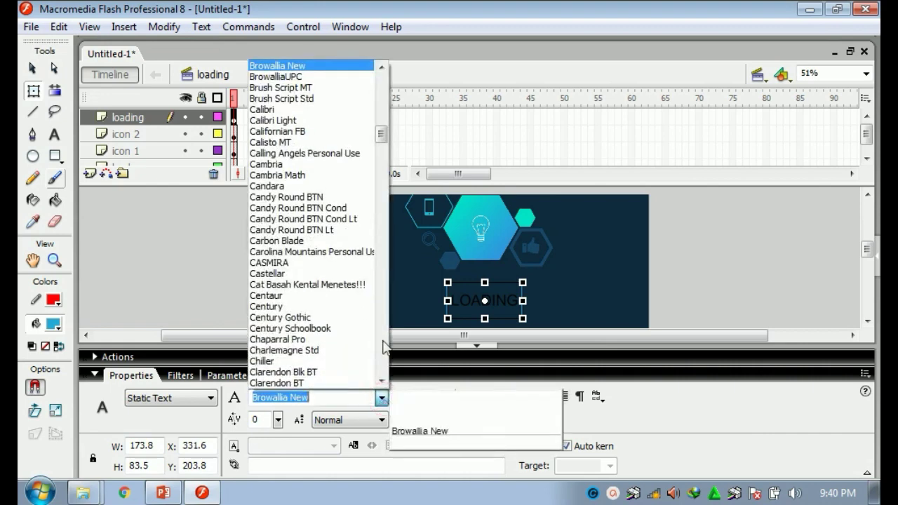
{"action": "left_click", "coordinate": [271, 67]}
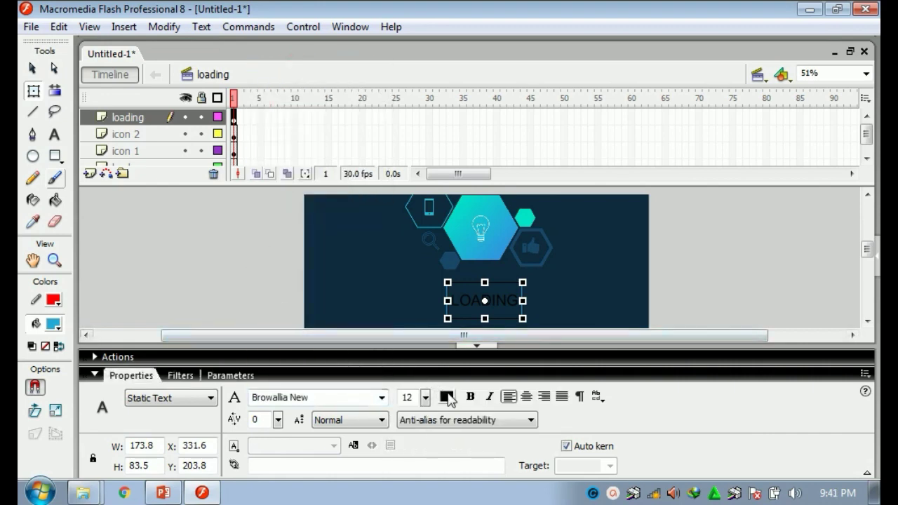
{"action": "left_click", "coordinate": [447, 397]}
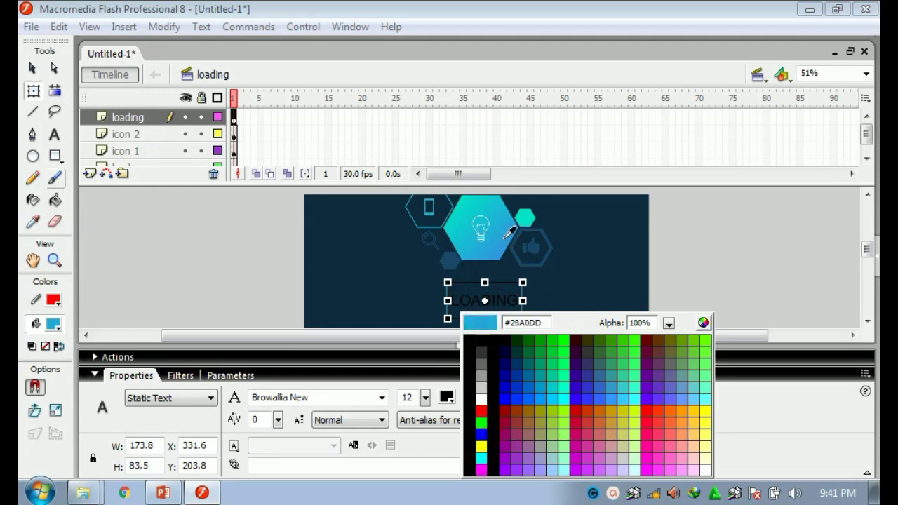
{"action": "left_click", "coordinate": [510, 233]}
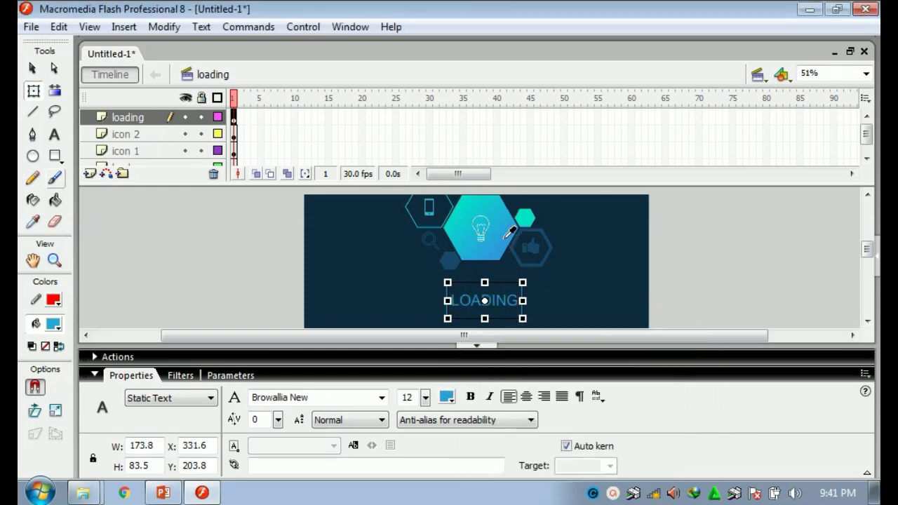
{"action": "left_click", "coordinate": [476, 346]}
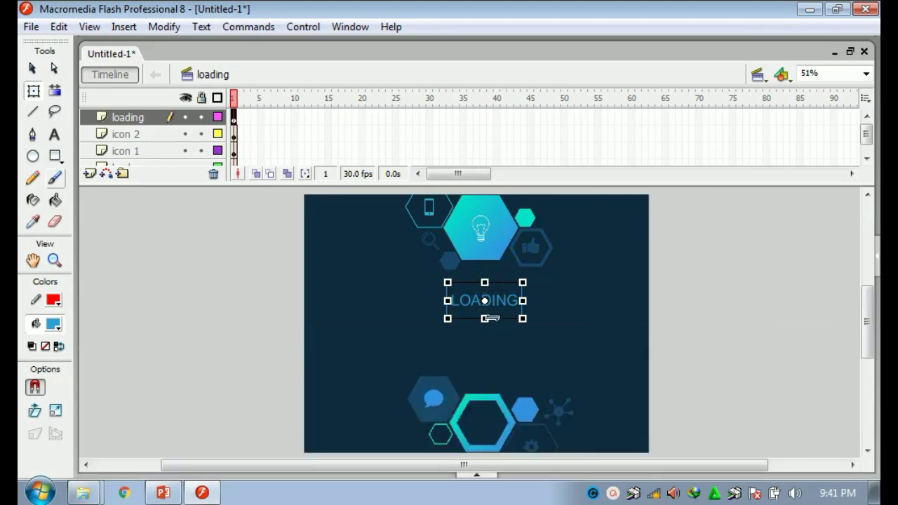
{"action": "left_click", "coordinate": [287, 298]}
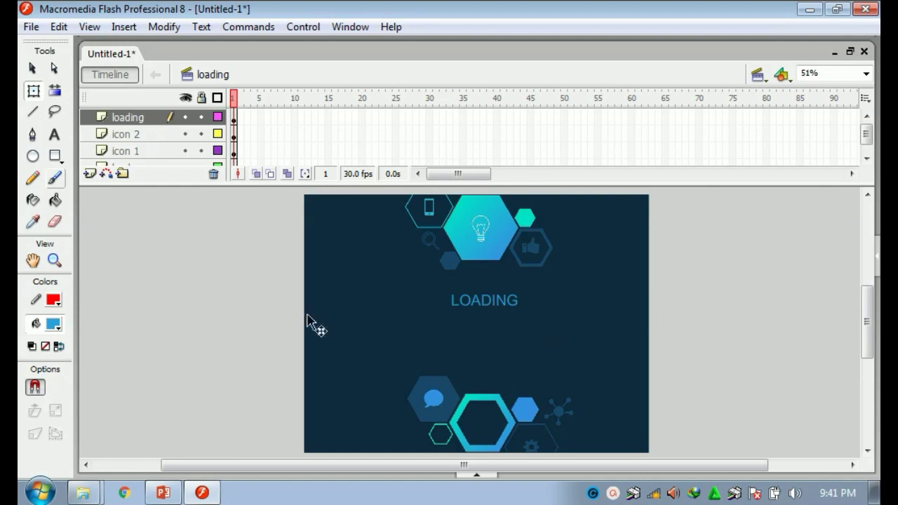
Step: Add a new layer above the loading layer and name it "kotak"
{"action": "left_click", "coordinate": [90, 174]}
{"action": "double_click", "coordinate": [120, 118]}
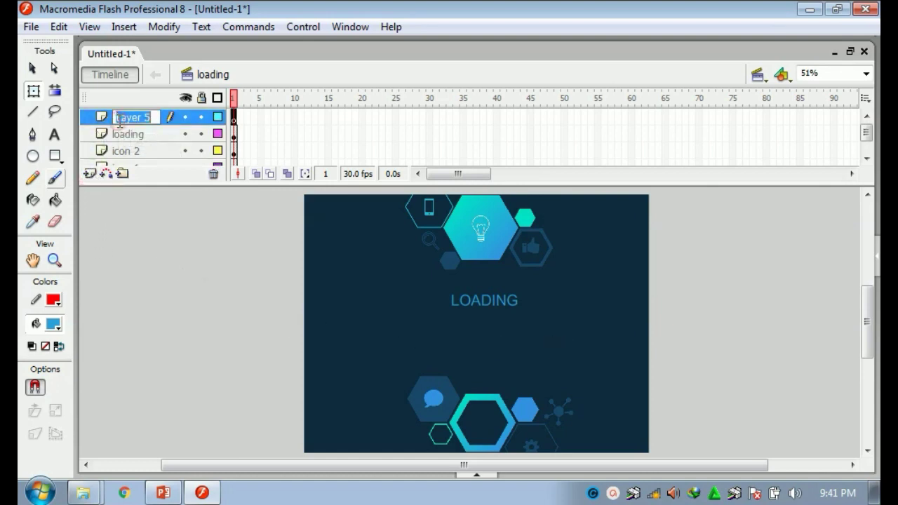
{"action": "type", "text": "kotak"}
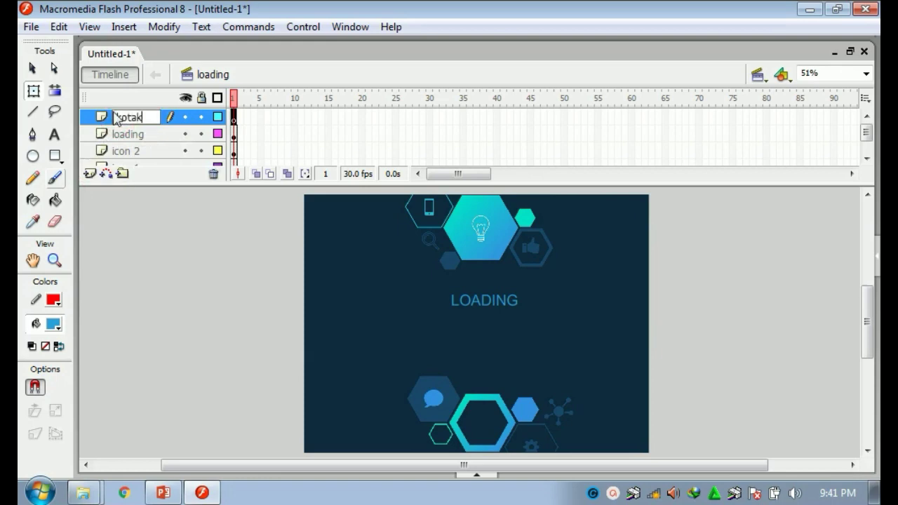
{"action": "key", "text": "Return"}
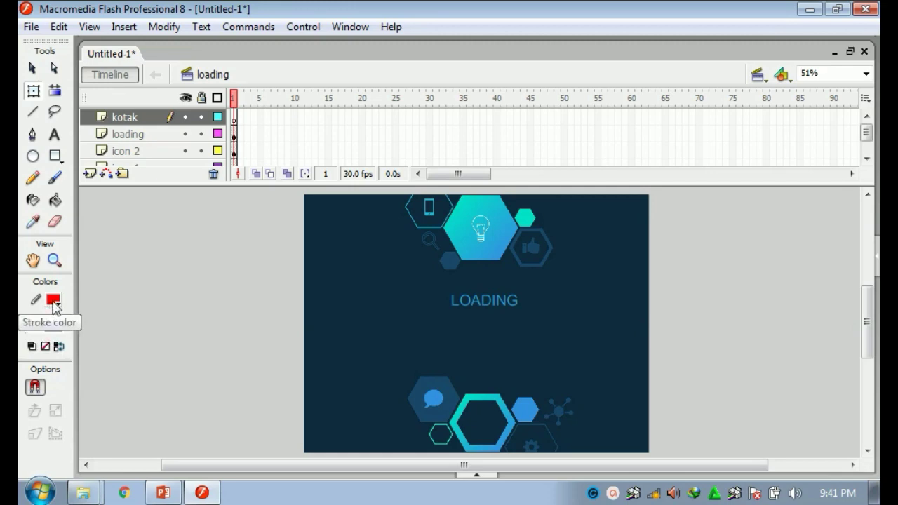
Step: Draw a blue rectangle bar without a stroke, about half the stage width, and centre it below the LOADING text
{"action": "left_click", "coordinate": [54, 300]}
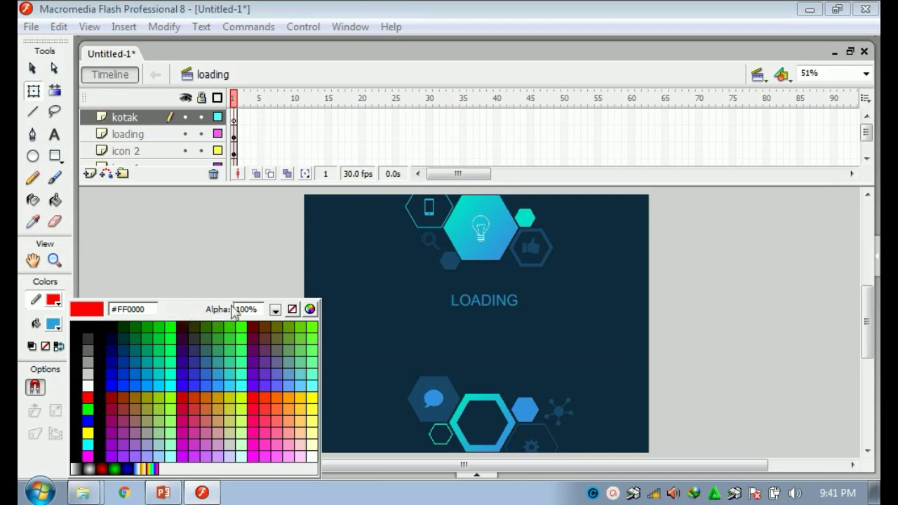
{"action": "left_click", "coordinate": [291, 310]}
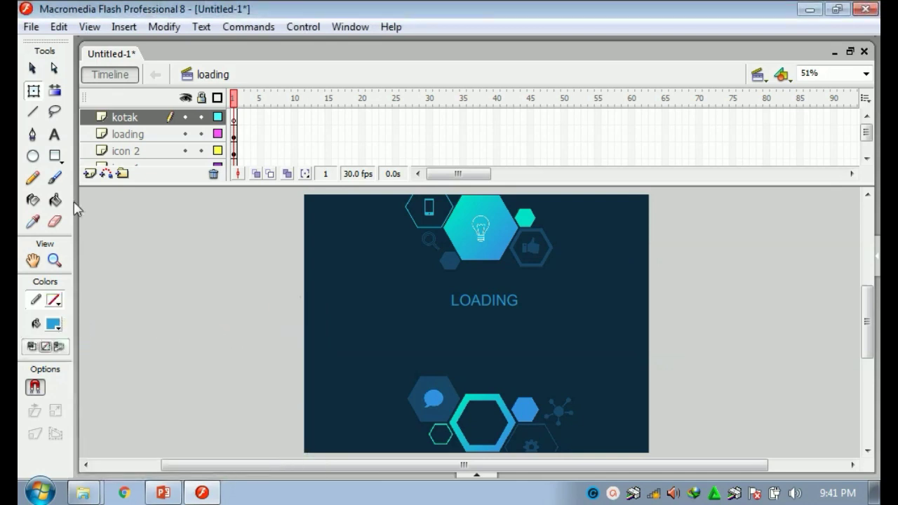
{"action": "left_click", "coordinate": [55, 157]}
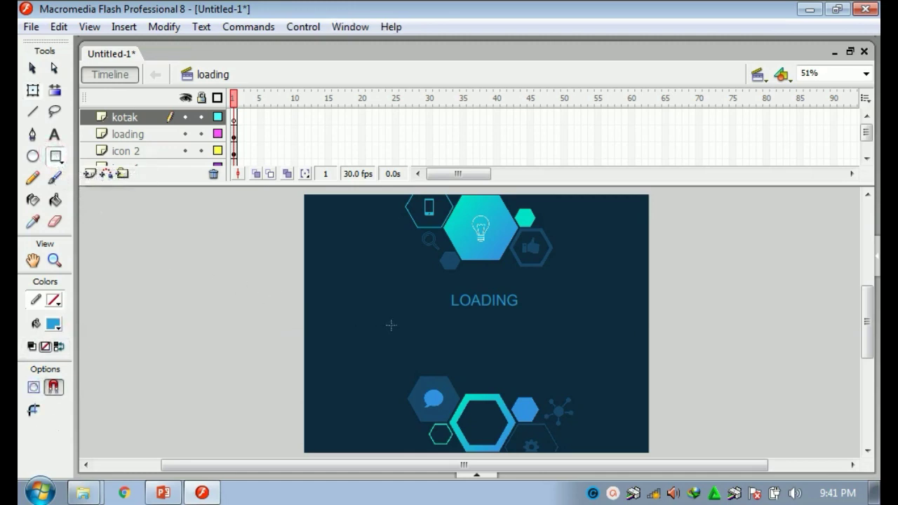
{"action": "left_click_drag", "start_coordinate": [402, 322], "coordinate": [575, 338]}
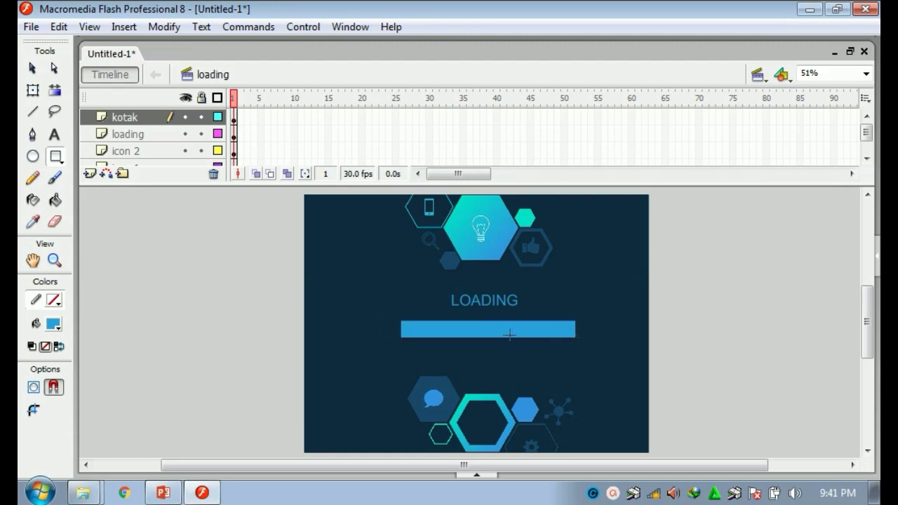
{"action": "left_click", "coordinate": [32, 68]}
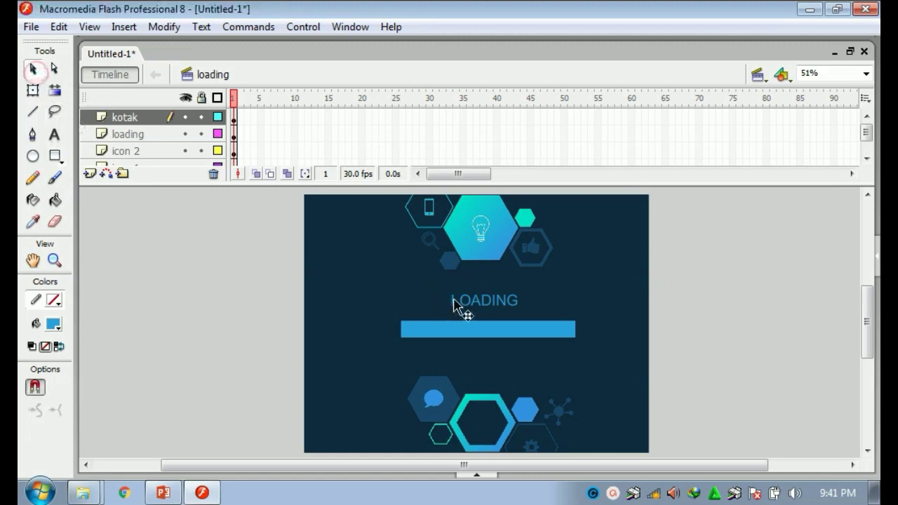
{"action": "left_click_drag", "start_coordinate": [479, 332], "coordinate": [470, 339]}
{"action": "left_click", "coordinate": [518, 361]}
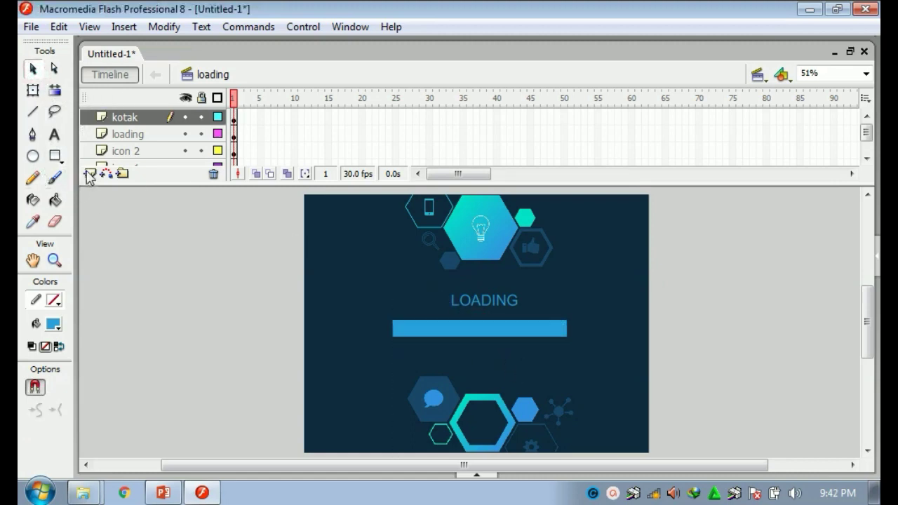
Step: Add a new layer above the kotak layer and name it "kotak luar"
{"action": "left_click", "coordinate": [88, 173]}
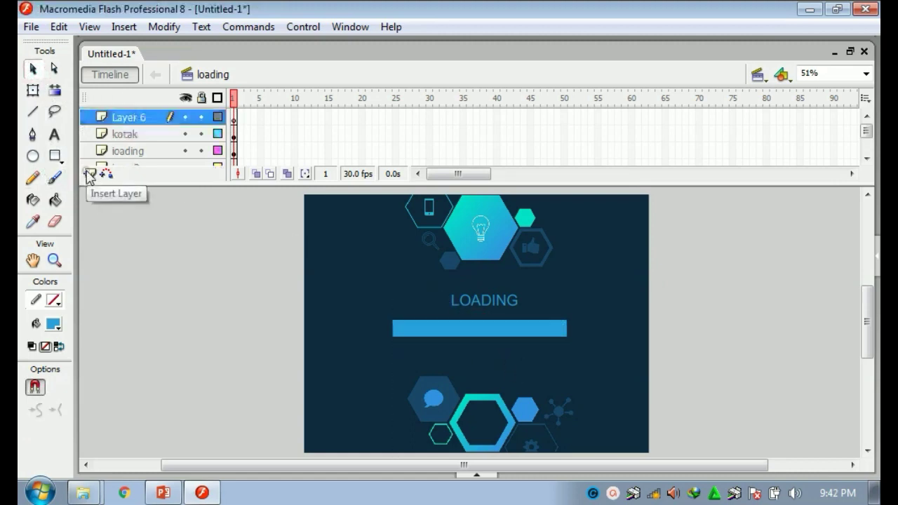
{"action": "double_click", "coordinate": [142, 119]}
{"action": "type", "text": "ko"}
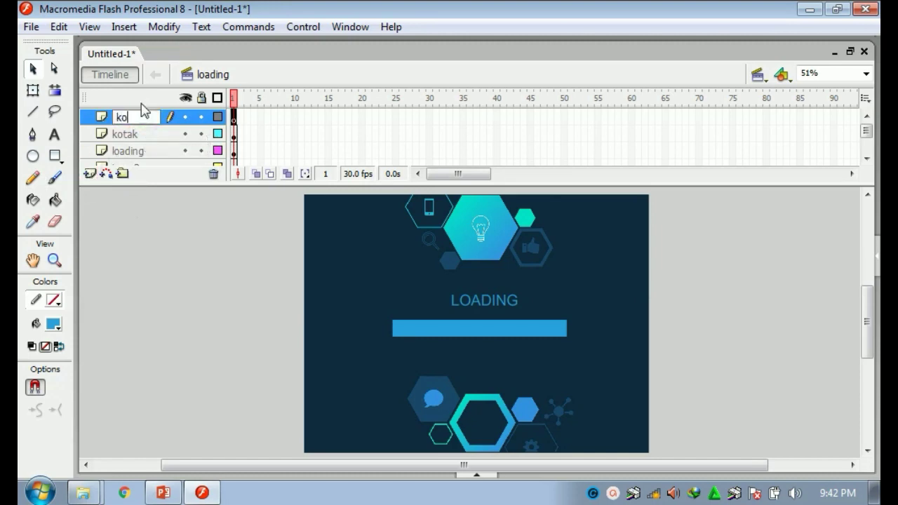
{"action": "type", "text": "tak luar"}
Step: Draw an unfilled red rectangle outline tightly around the blue bar on the kotak luar layer, and preview the movie
{"action": "left_click", "coordinate": [53, 324]}
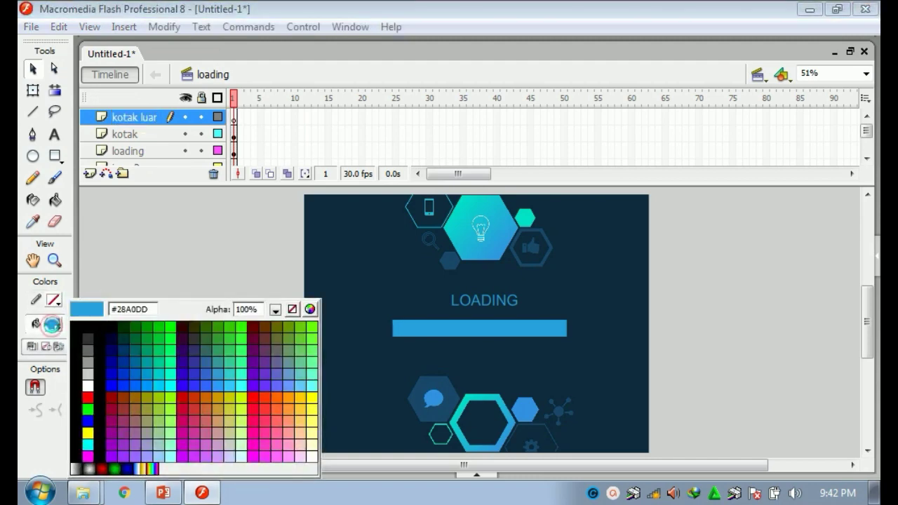
{"action": "left_click", "coordinate": [292, 310]}
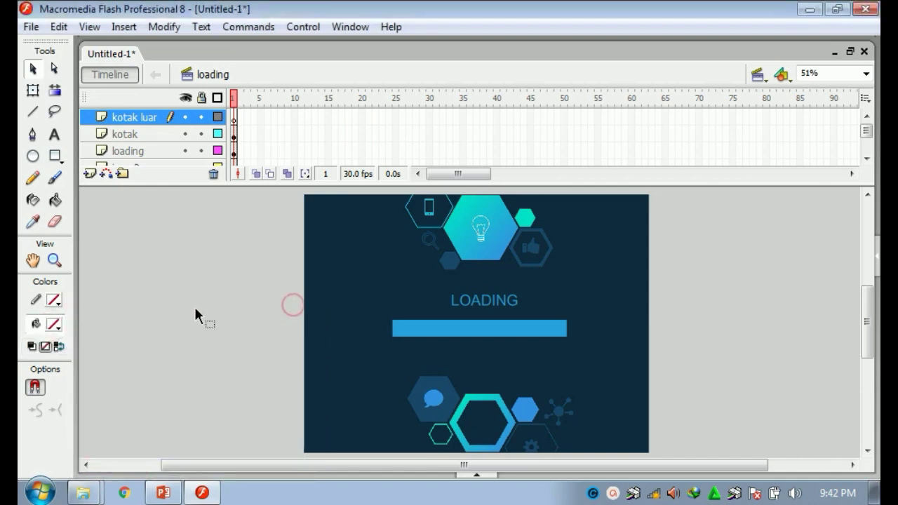
{"action": "left_click", "coordinate": [54, 300]}
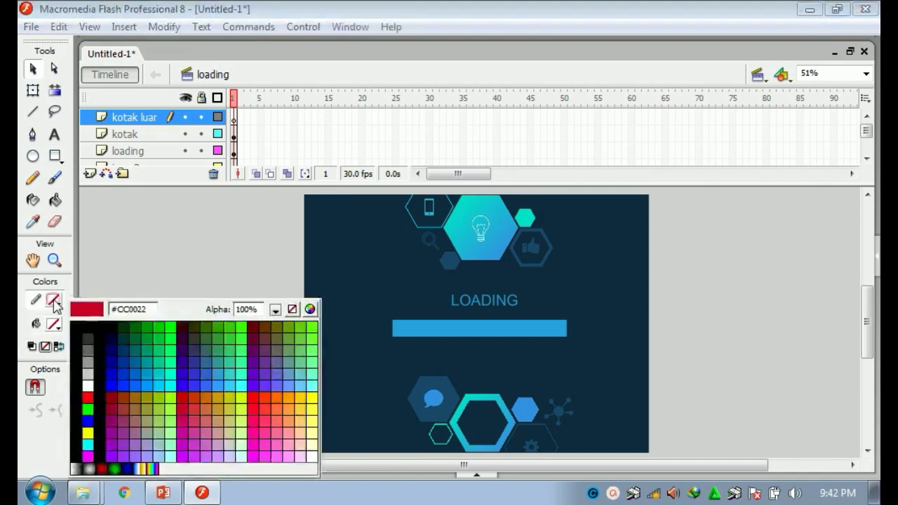
{"action": "left_click", "coordinate": [89, 396]}
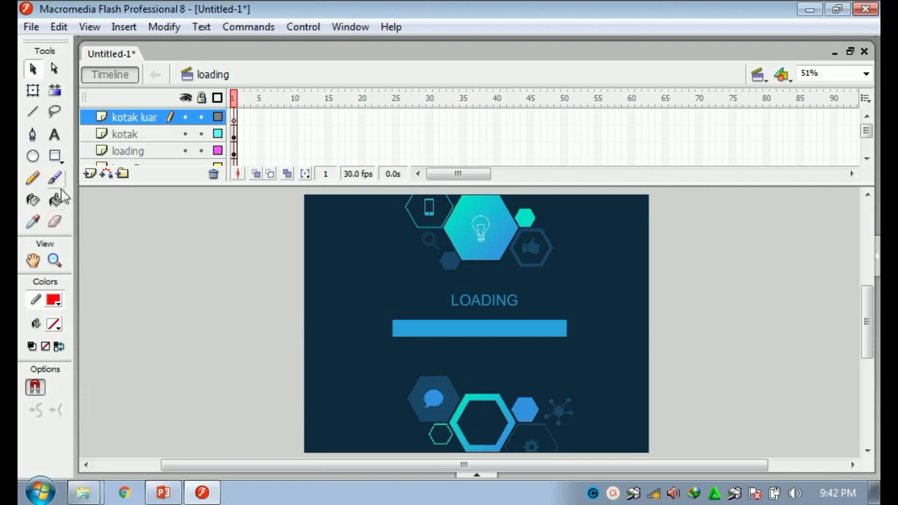
{"action": "left_click", "coordinate": [56, 157]}
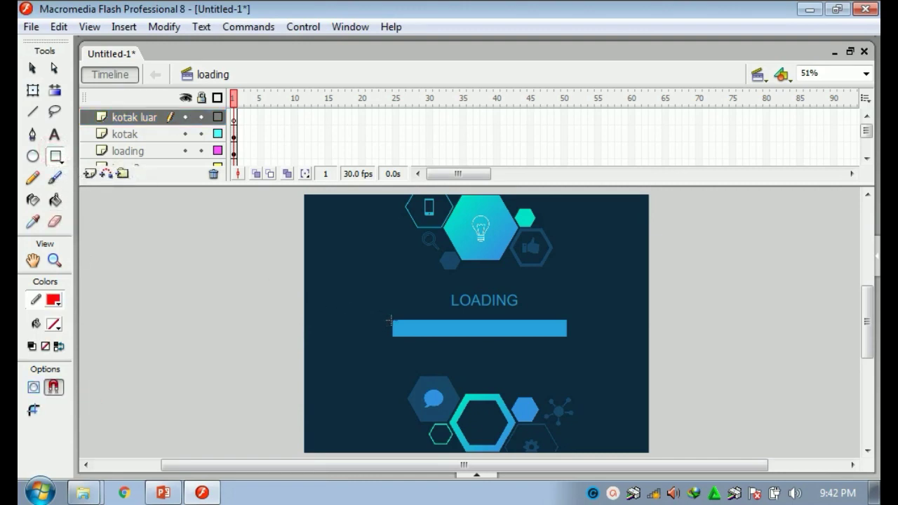
{"action": "left_click_drag", "start_coordinate": [408, 320], "coordinate": [567, 338]}
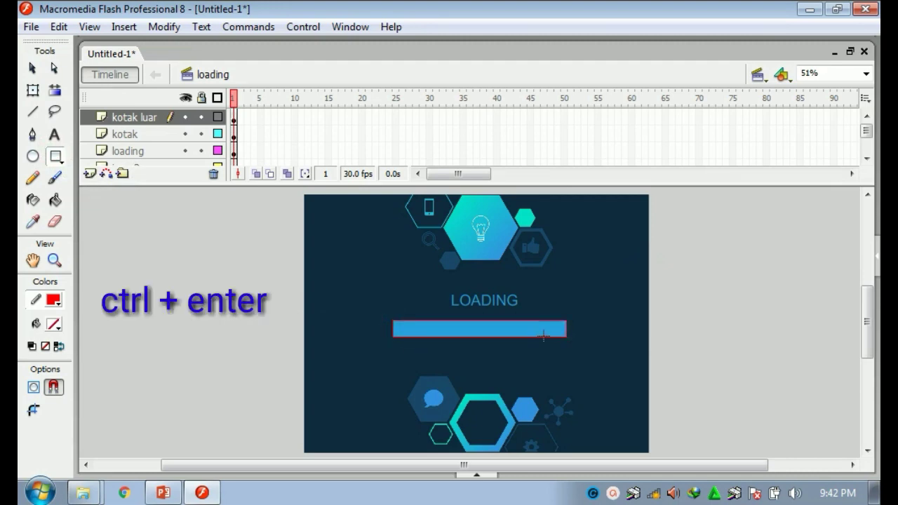
{"action": "key", "text": "ctrl+Return"}
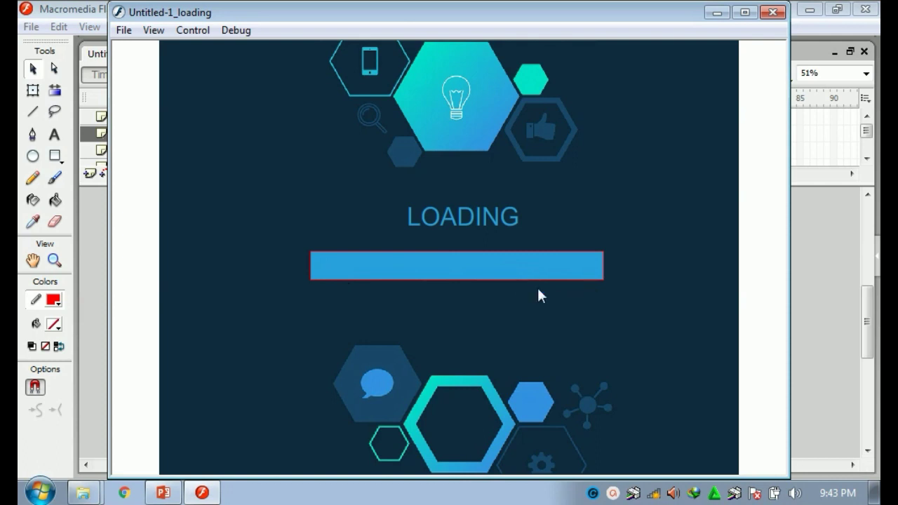
{"action": "left_click", "coordinate": [773, 12]}
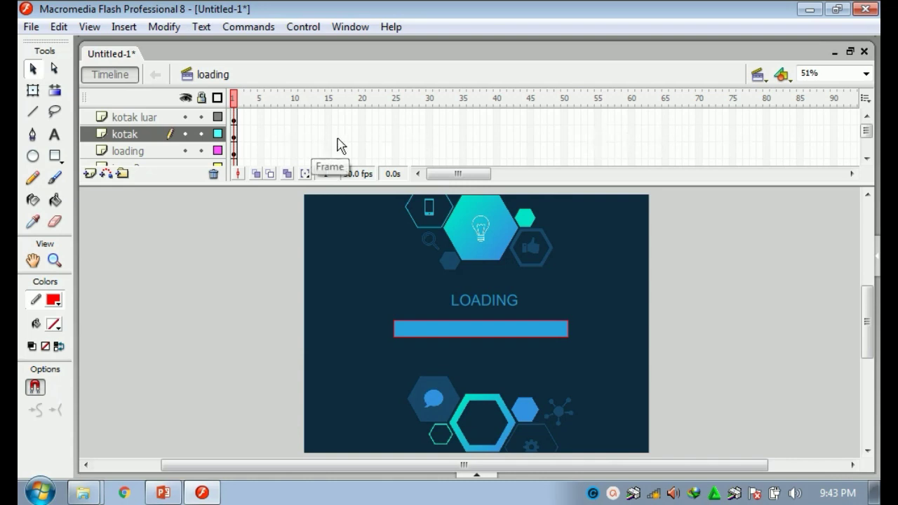
Step: Insert a keyframe at frame 80 of the kotak layer and create a motion tween from frame 1
{"action": "right_click", "coordinate": [766, 132]}
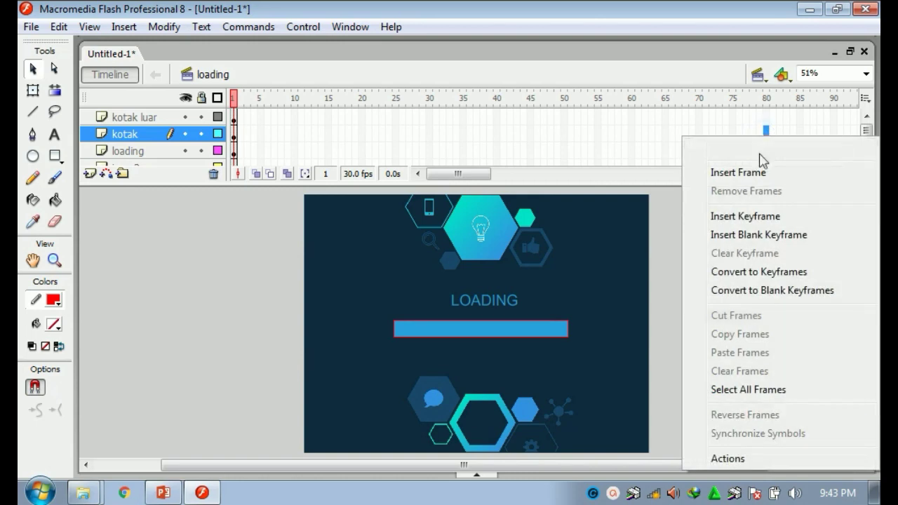
{"action": "left_click", "coordinate": [765, 224]}
{"action": "left_click", "coordinate": [235, 135]}
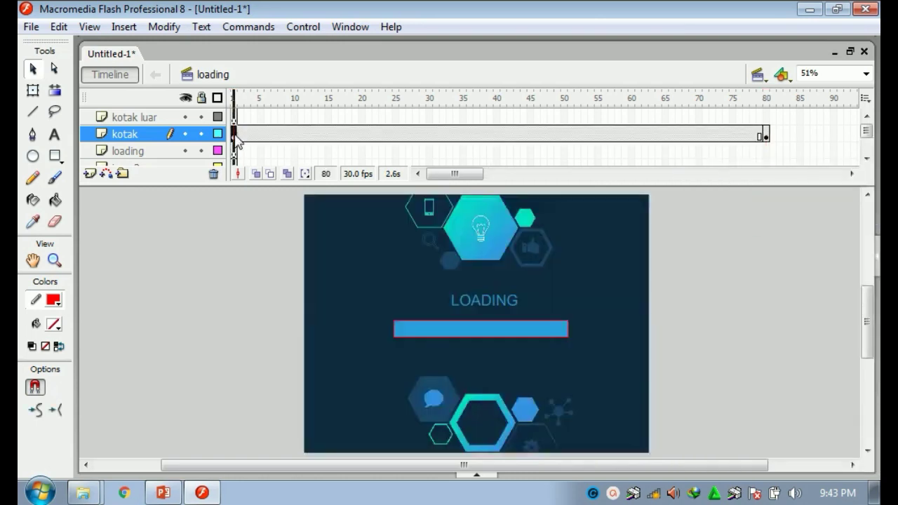
{"action": "right_click", "coordinate": [236, 134]}
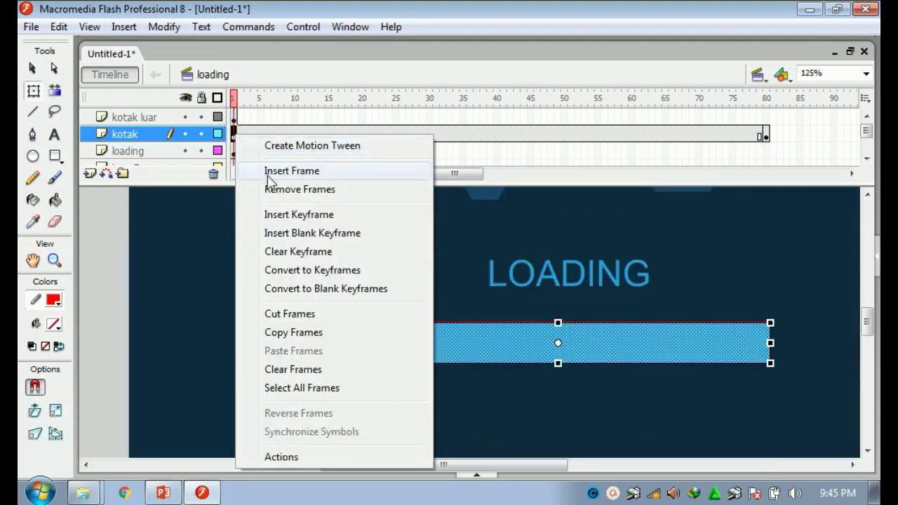
{"action": "left_click", "coordinate": [289, 146]}
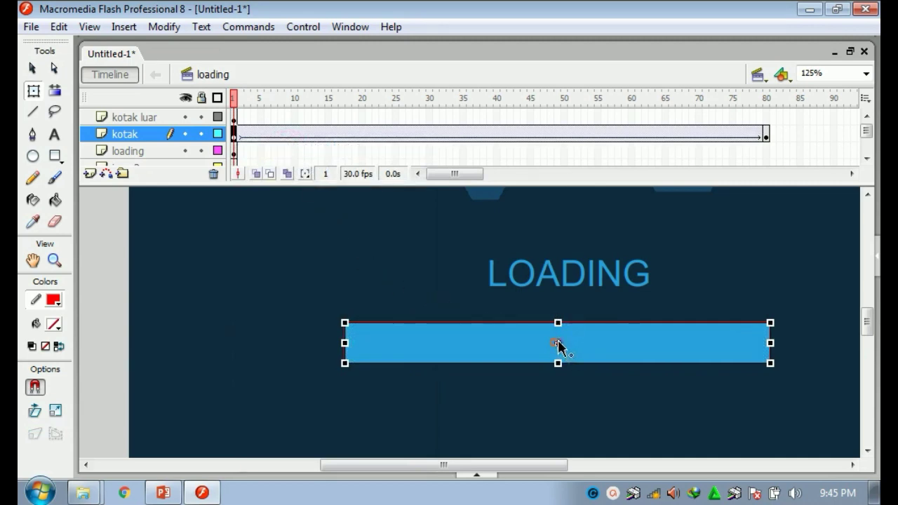
Step: At frame 1, move the blue bar's transformation point to its left edge and shrink the bar to a thin sliver there
{"action": "left_click_drag", "start_coordinate": [347, 342], "coordinate": [348, 342]}
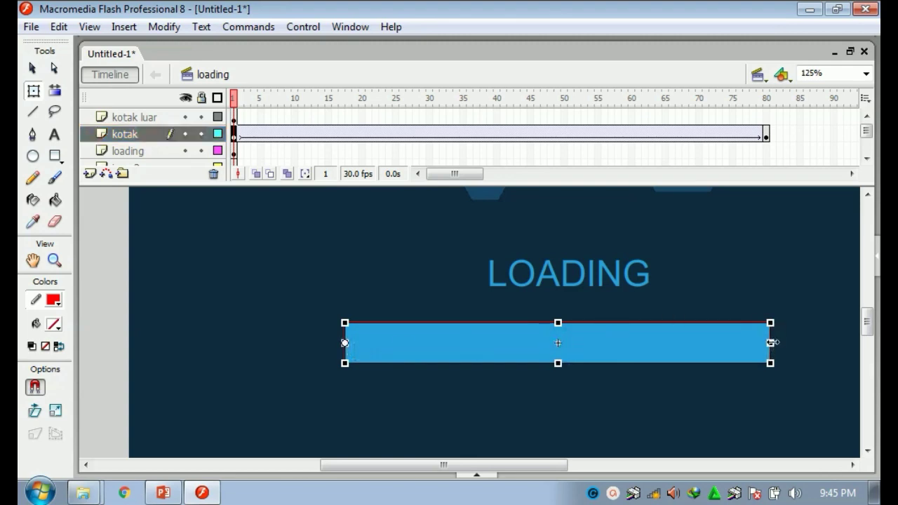
{"action": "left_click_drag", "start_coordinate": [772, 343], "coordinate": [359, 355]}
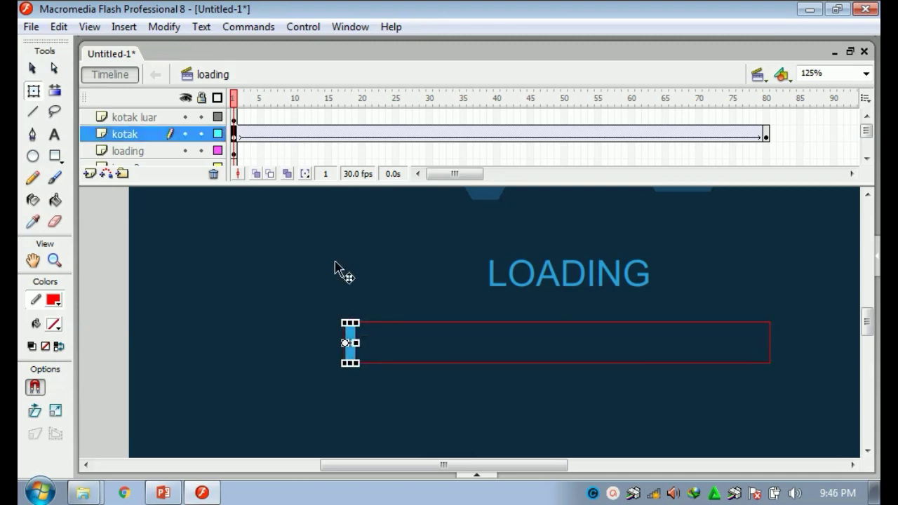
Step: At frame 80 of the kotak layer, move the full bar's transformation point to its left edge and scrub through the tween
{"action": "left_click", "coordinate": [766, 134]}
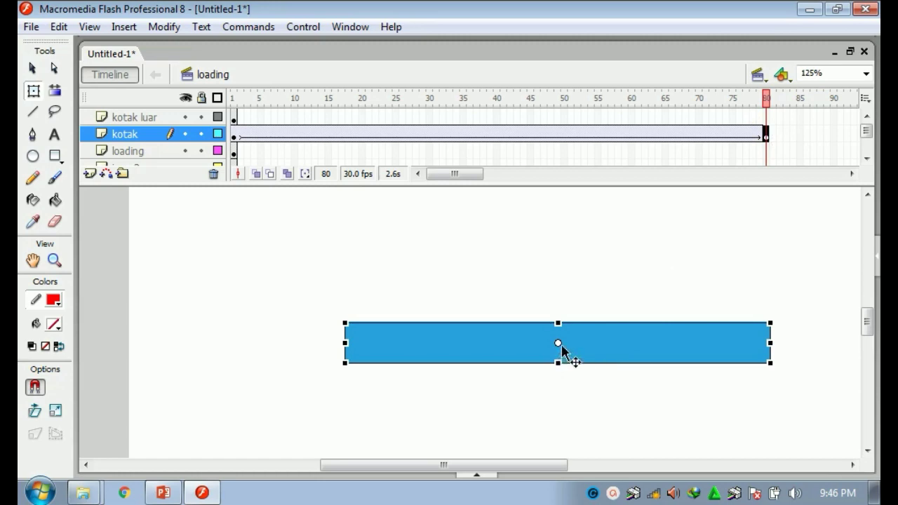
{"action": "left_click_drag", "start_coordinate": [561, 346], "coordinate": [474, 347]}
{"action": "left_click_drag", "start_coordinate": [349, 342], "coordinate": [349, 336]}
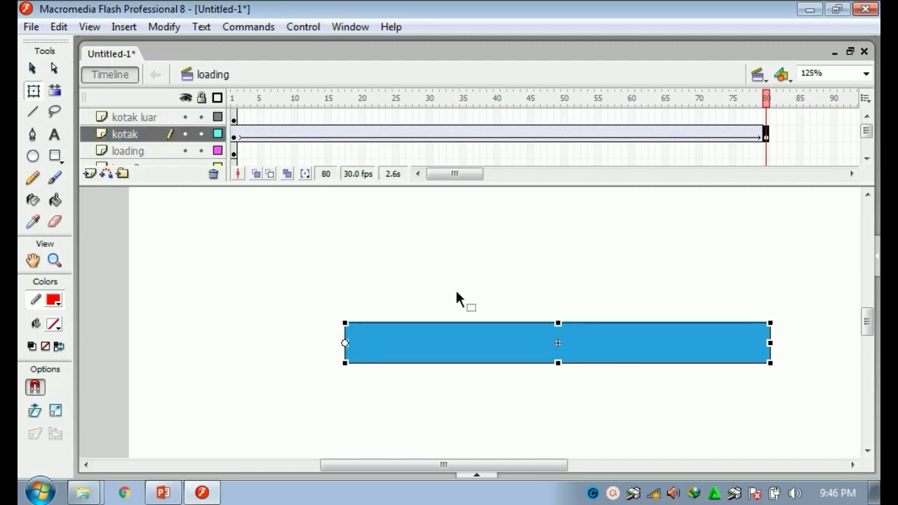
{"action": "left_click_drag", "start_coordinate": [252, 104], "coordinate": [620, 116]}
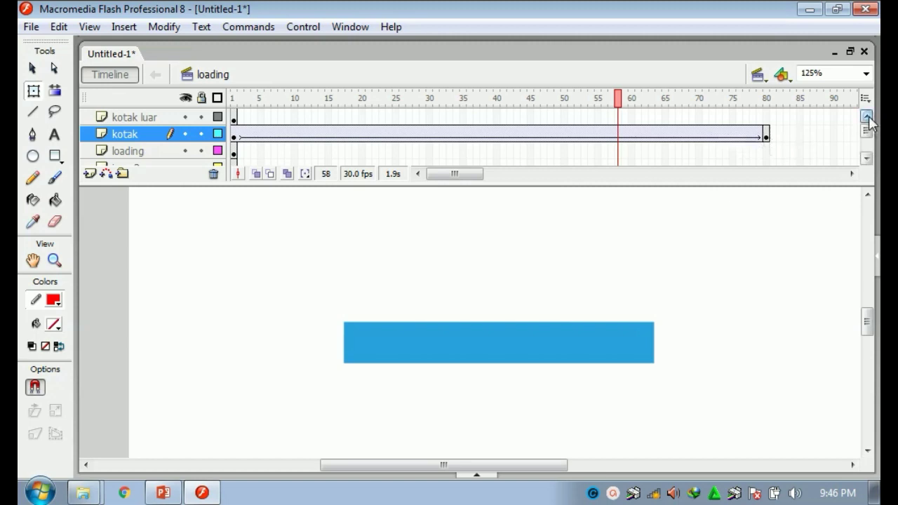
Step: Insert a keyframe at frame 80 of the kotak luar layer so the red outline spans the whole animation
{"action": "left_click", "coordinate": [765, 117]}
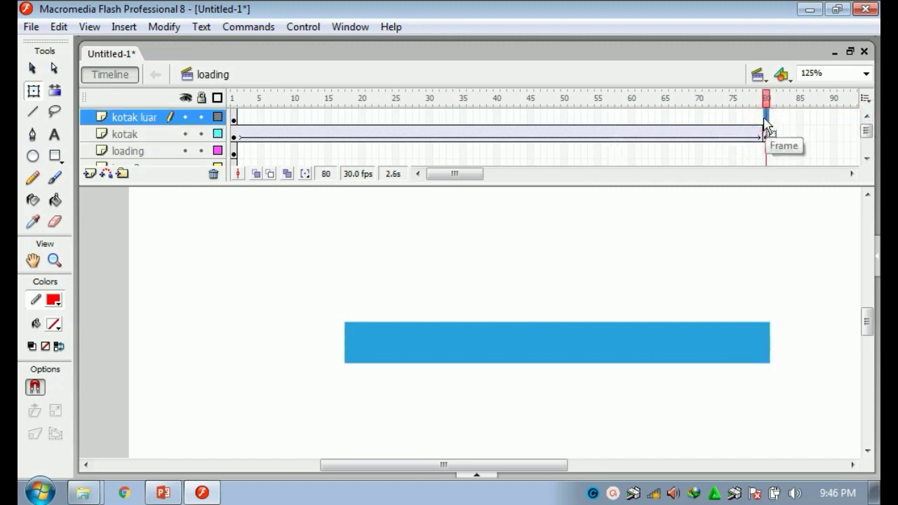
{"action": "right_click", "coordinate": [766, 124]}
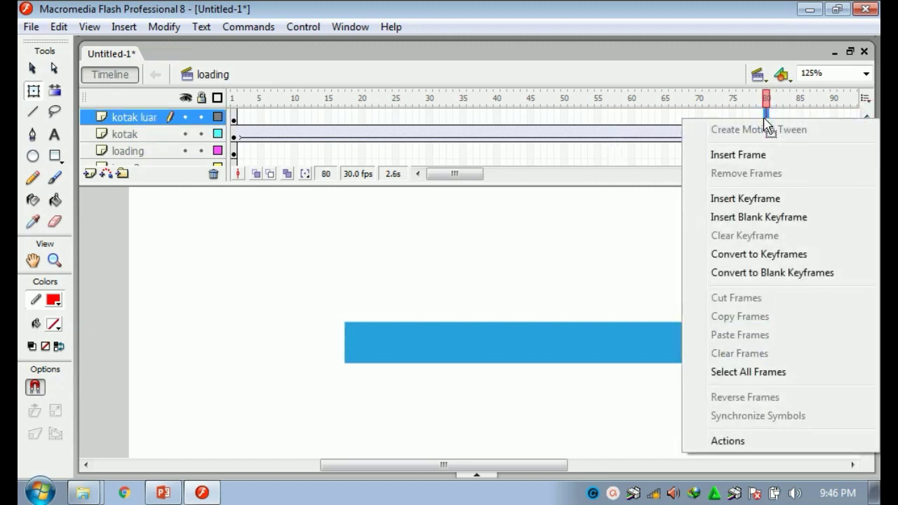
{"action": "left_click", "coordinate": [763, 116]}
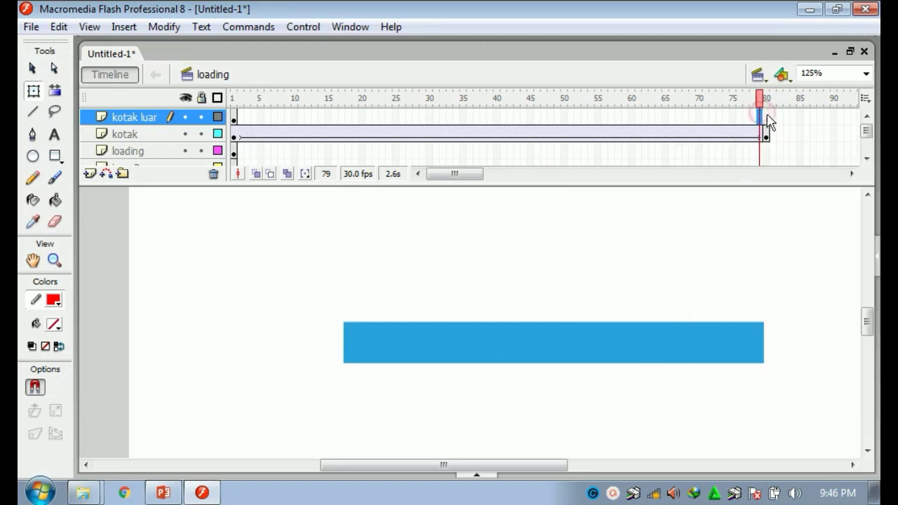
{"action": "left_click", "coordinate": [768, 117]}
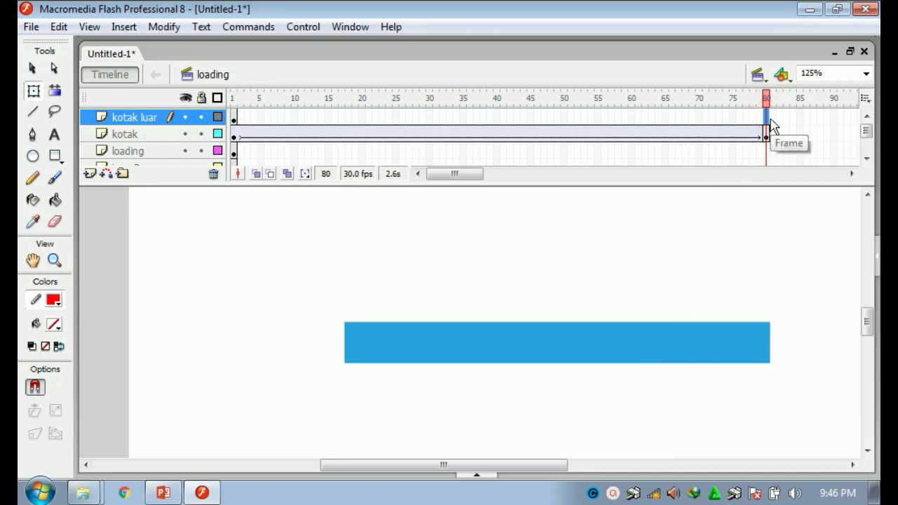
{"action": "right_click", "coordinate": [768, 121]}
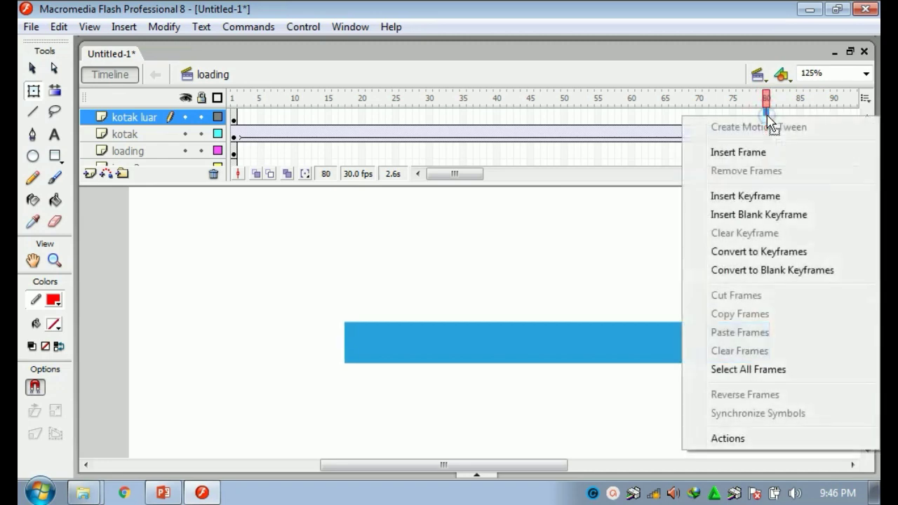
{"action": "left_click", "coordinate": [768, 201]}
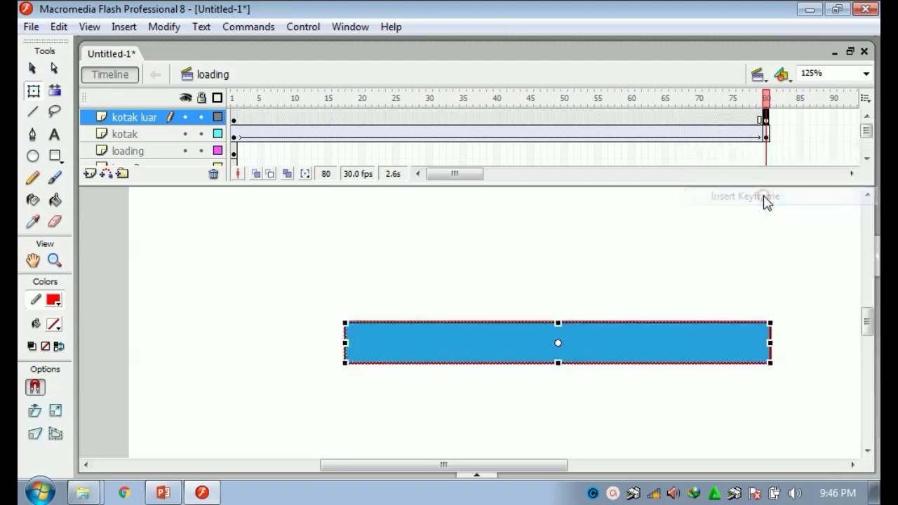
Step: Insert keyframes at frame 80 on the loading and icon 2 layers
{"action": "left_click", "coordinate": [868, 159]}
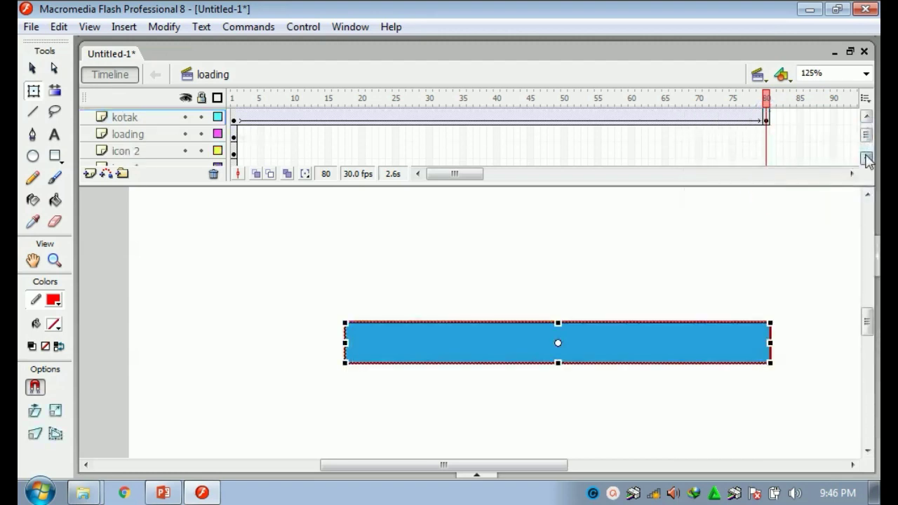
{"action": "right_click", "coordinate": [768, 134]}
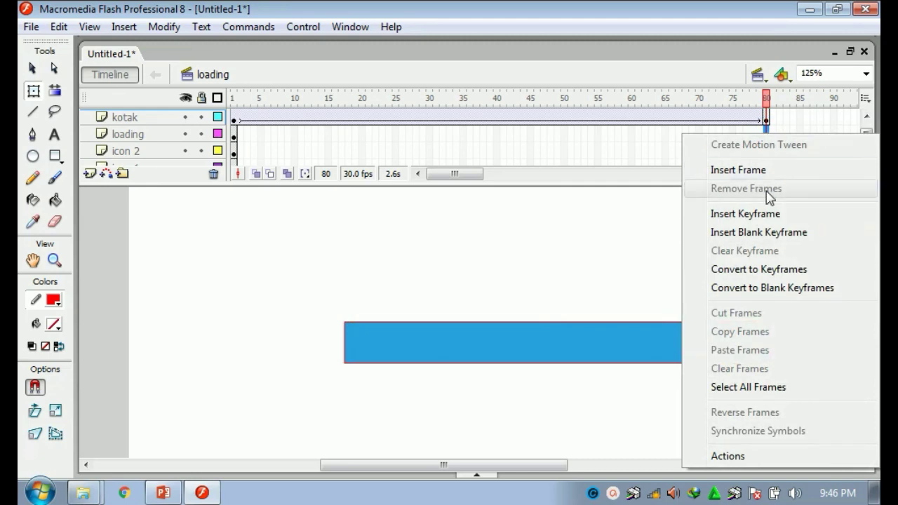
{"action": "left_click", "coordinate": [770, 214]}
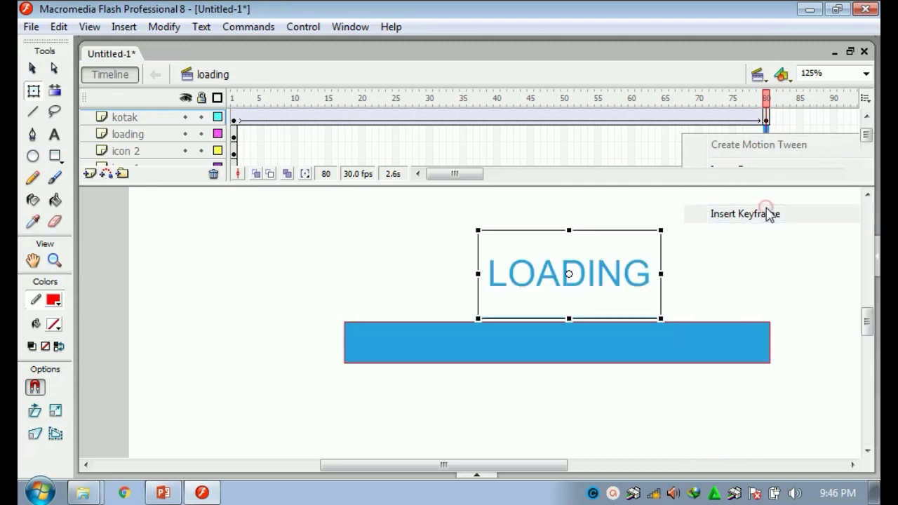
{"action": "right_click", "coordinate": [768, 149]}
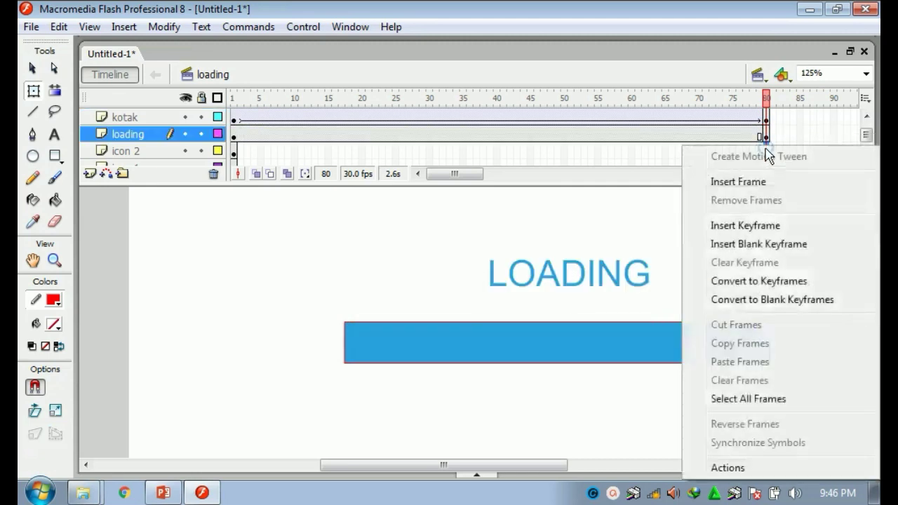
{"action": "left_click", "coordinate": [777, 226]}
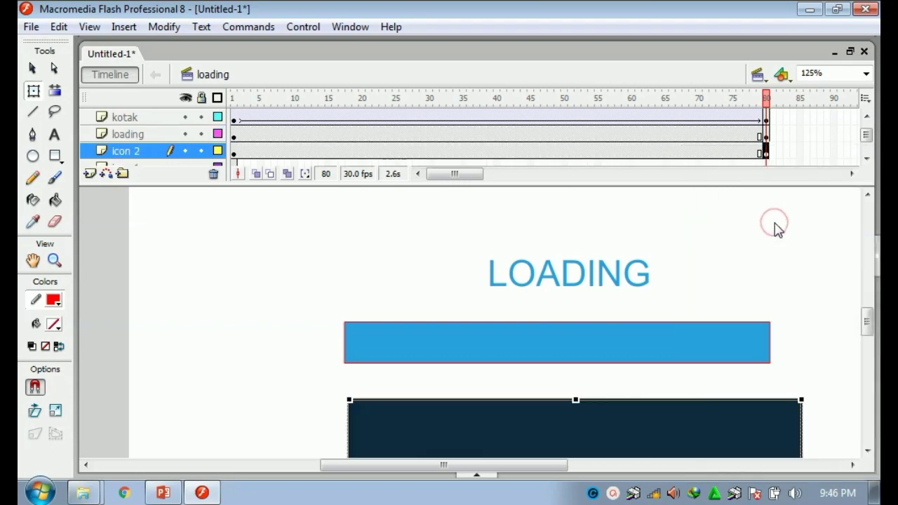
Step: Insert keyframes at frame 80 on the icon 1 and background layers
{"action": "left_click", "coordinate": [868, 160]}
{"action": "right_click", "coordinate": [767, 150]}
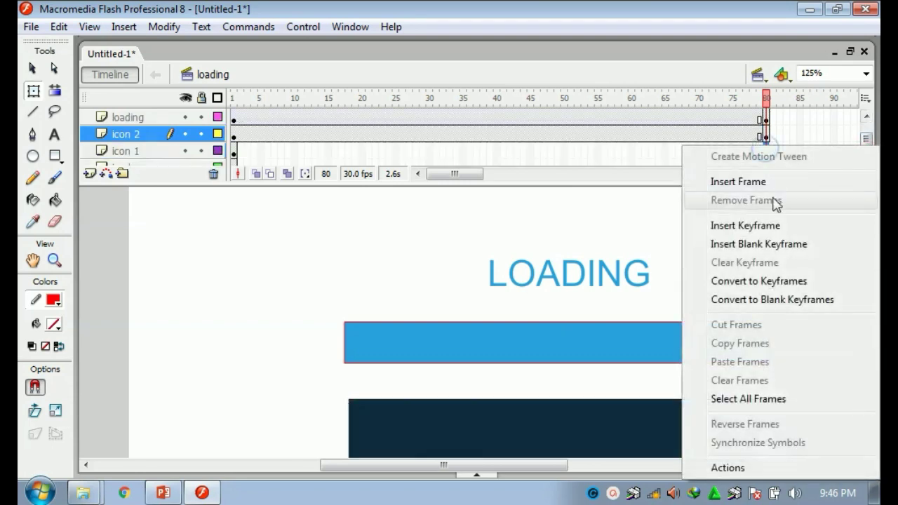
{"action": "left_click", "coordinate": [777, 226]}
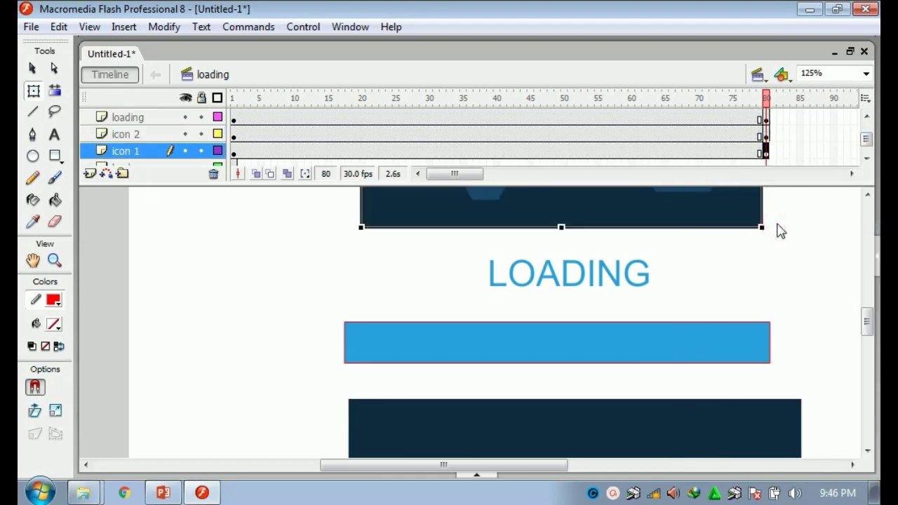
{"action": "left_click", "coordinate": [868, 158]}
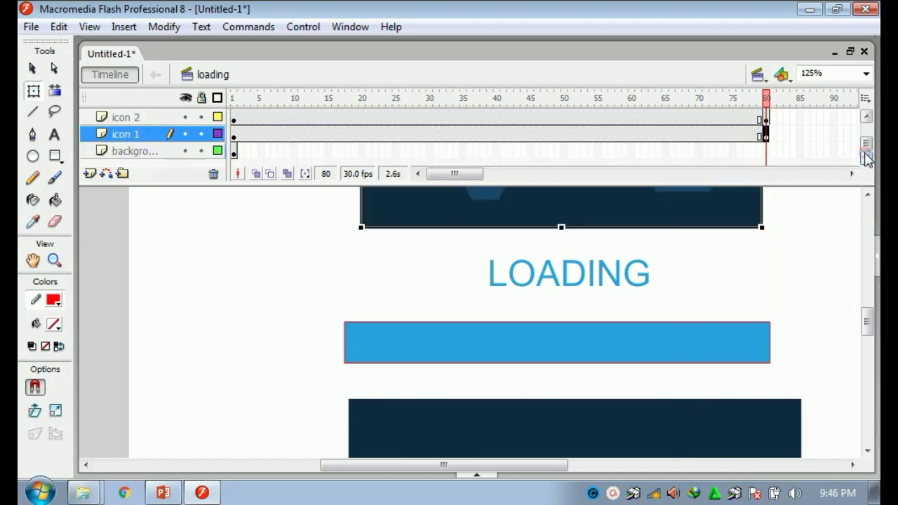
{"action": "right_click", "coordinate": [765, 151]}
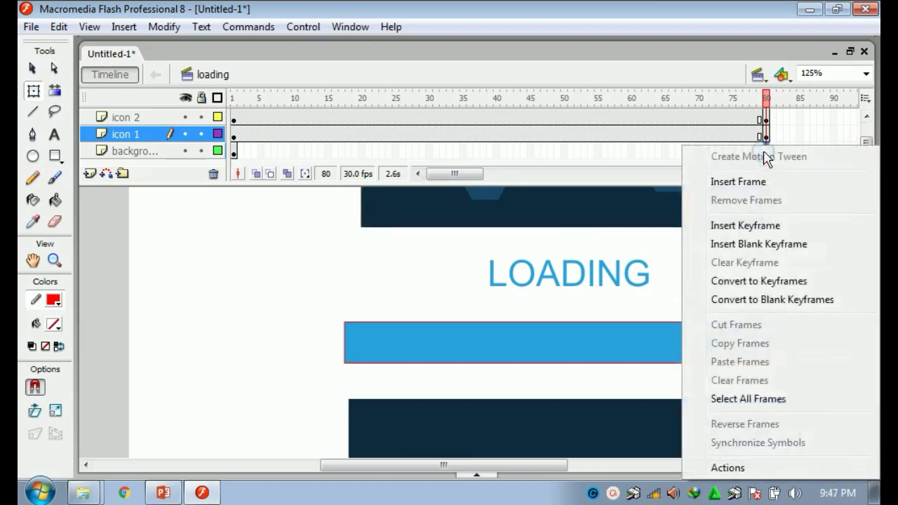
{"action": "left_click", "coordinate": [775, 227]}
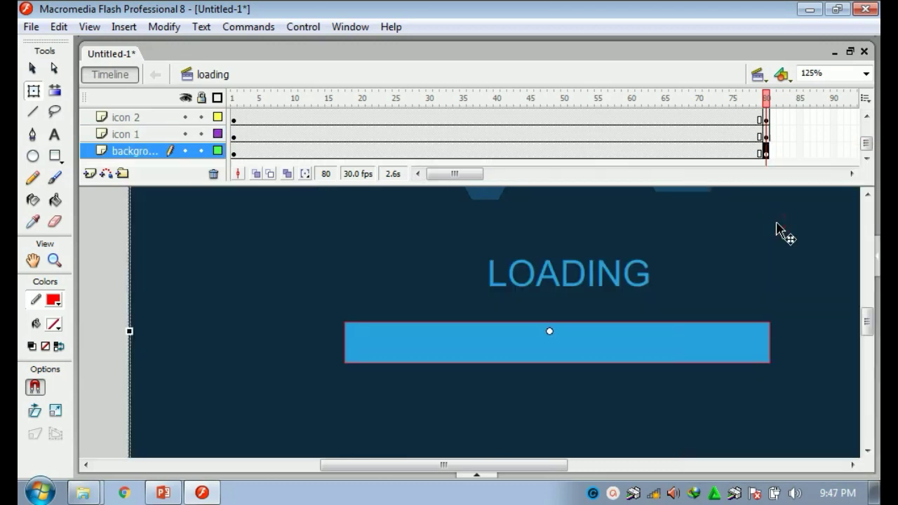
{"action": "key", "text": "ctrl+2"}
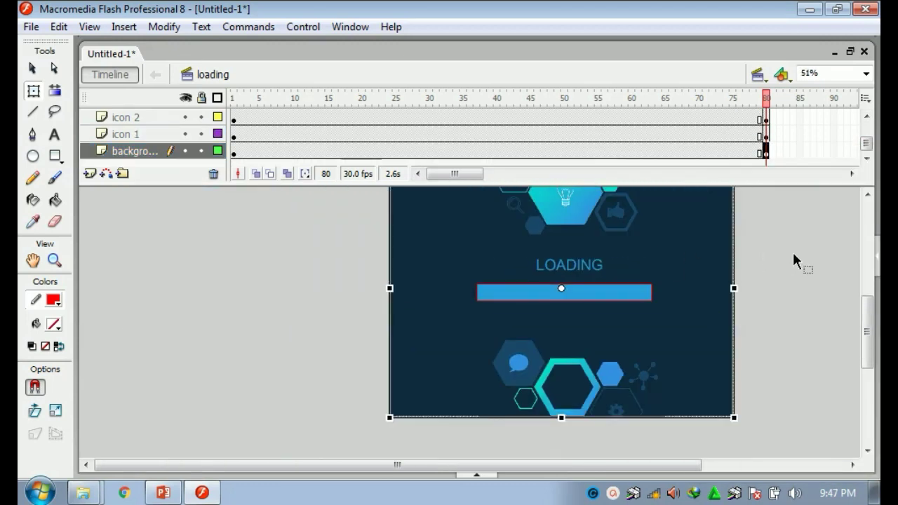
{"action": "left_click_drag", "start_coordinate": [862, 324], "coordinate": [868, 316]}
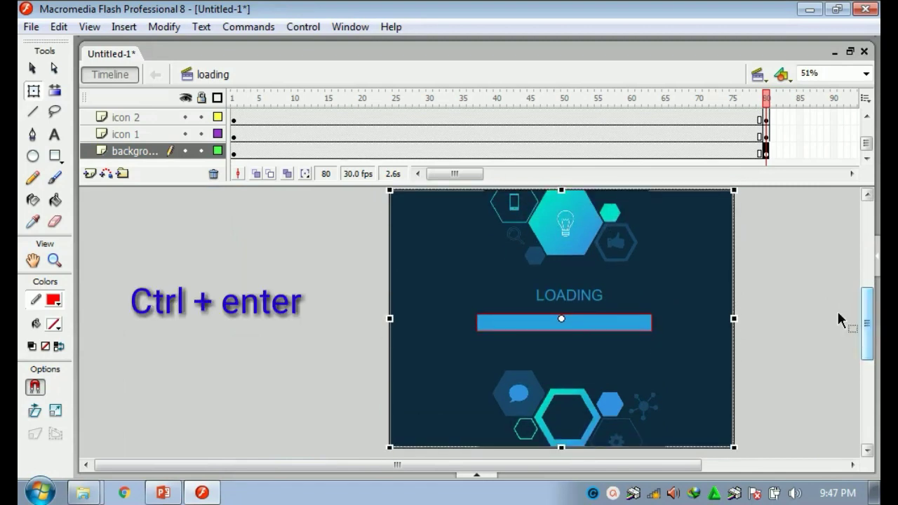
Step: Test the movie to preview the loading bar animation and close the preview
{"action": "left_click", "coordinate": [828, 312]}
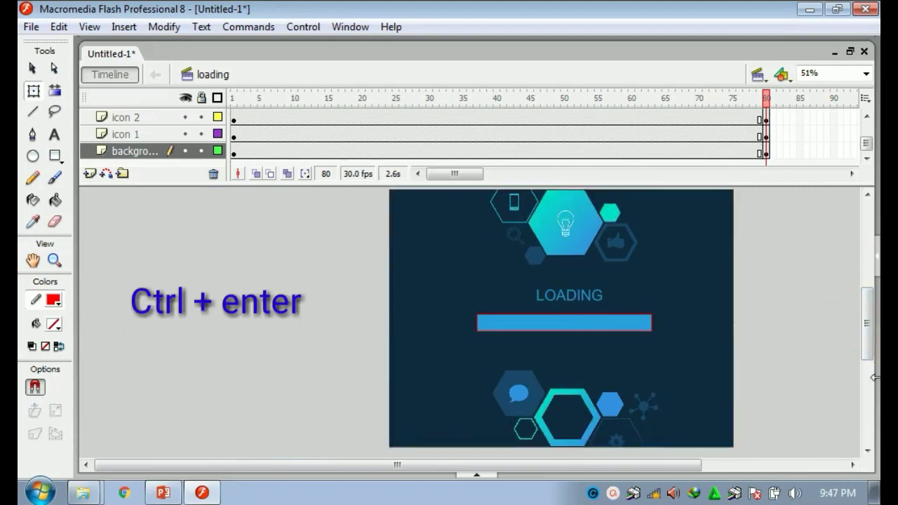
{"action": "key", "text": "ctrl+Return"}
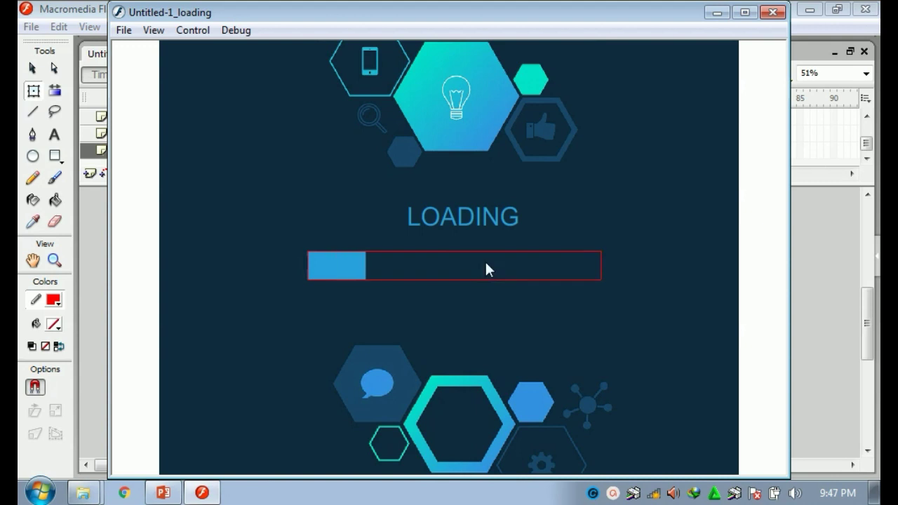
{"action": "left_click", "coordinate": [774, 13]}
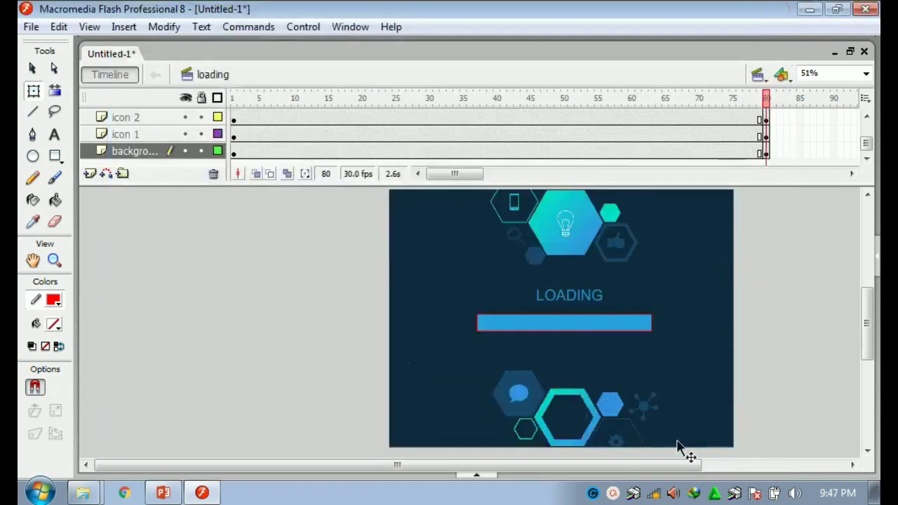
Step: Insert a blank keyframe at frame 81 of the kotak luar layer
{"action": "left_click", "coordinate": [852, 174]}
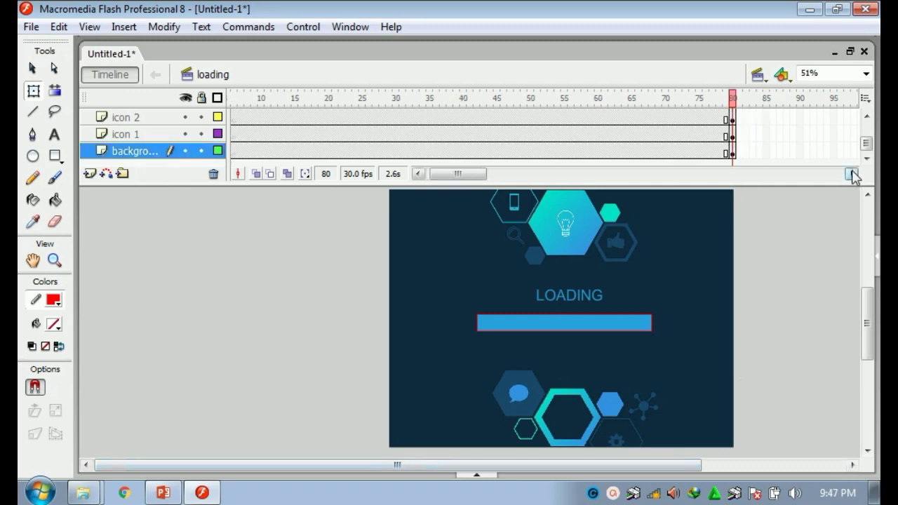
{"action": "left_click", "coordinate": [852, 175]}
{"action": "left_click", "coordinate": [852, 174]}
{"action": "left_click", "coordinate": [852, 174]}
{"action": "left_click", "coordinate": [852, 174]}
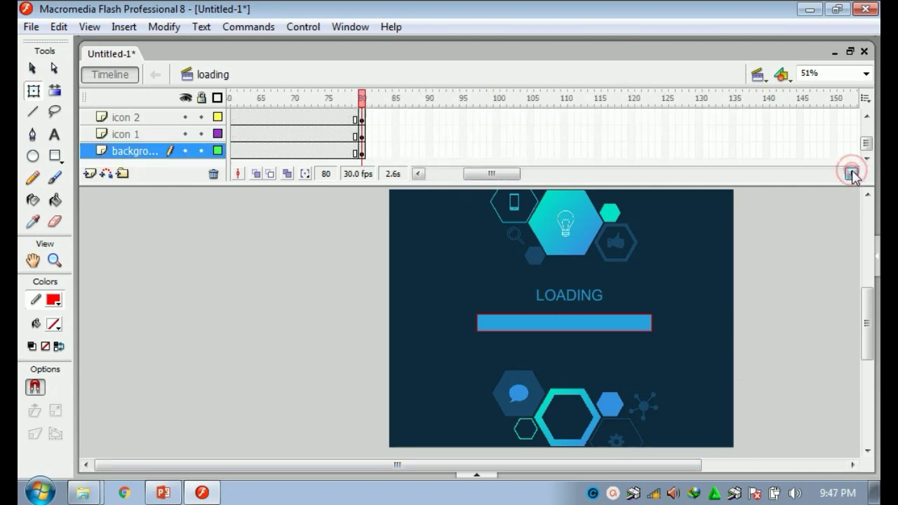
{"action": "left_click", "coordinate": [852, 174]}
{"action": "left_click", "coordinate": [852, 174]}
{"action": "left_click", "coordinate": [852, 174]}
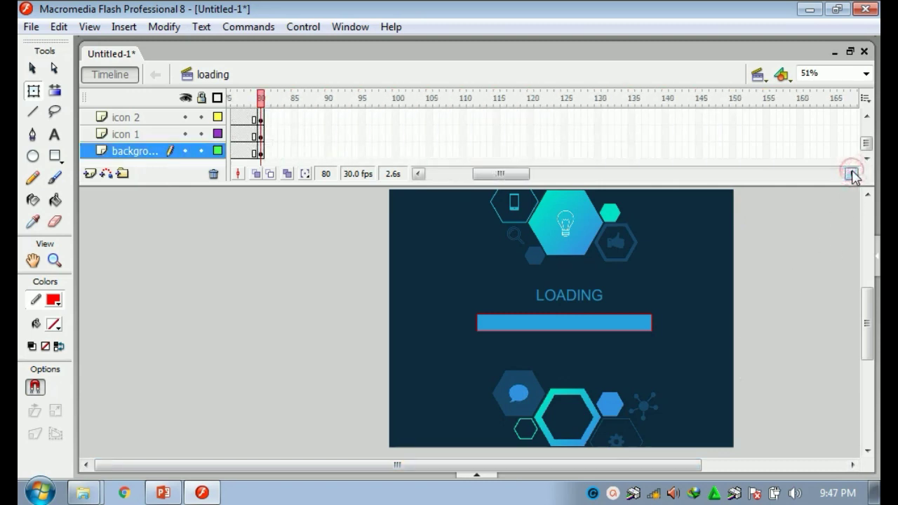
{"action": "left_click", "coordinate": [867, 117]}
{"action": "left_click", "coordinate": [867, 117]}
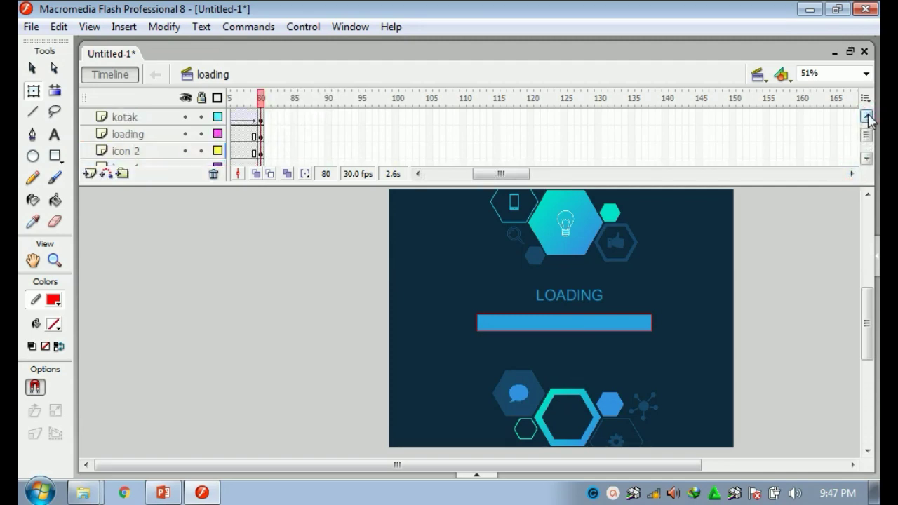
{"action": "left_click", "coordinate": [867, 116]}
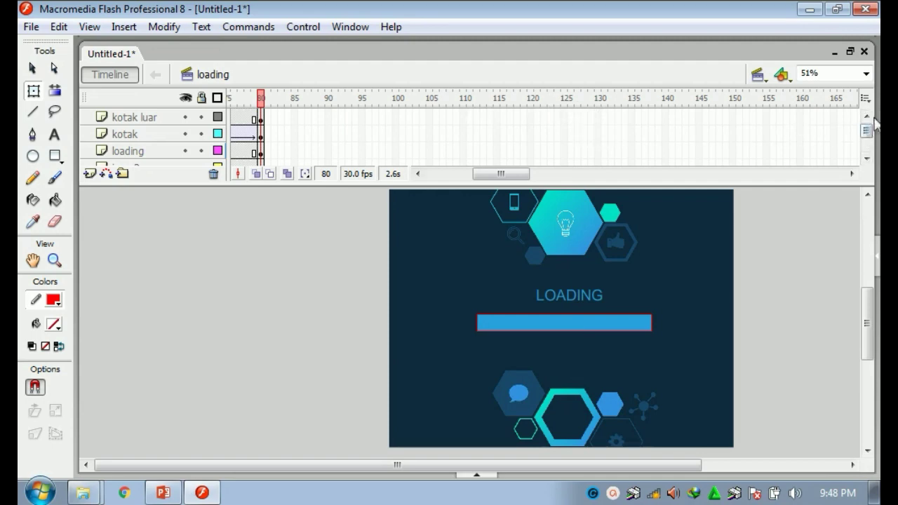
{"action": "left_click", "coordinate": [598, 117]}
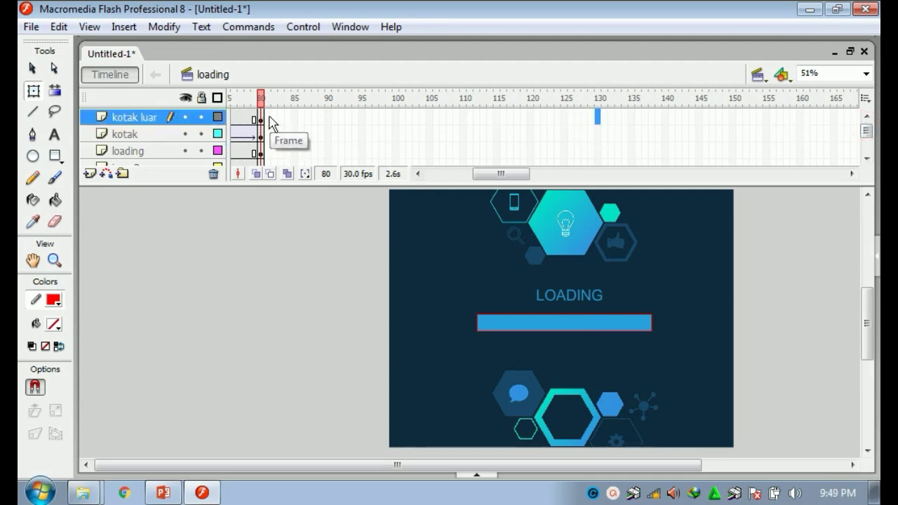
{"action": "left_click", "coordinate": [271, 123]}
{"action": "right_click", "coordinate": [271, 124]}
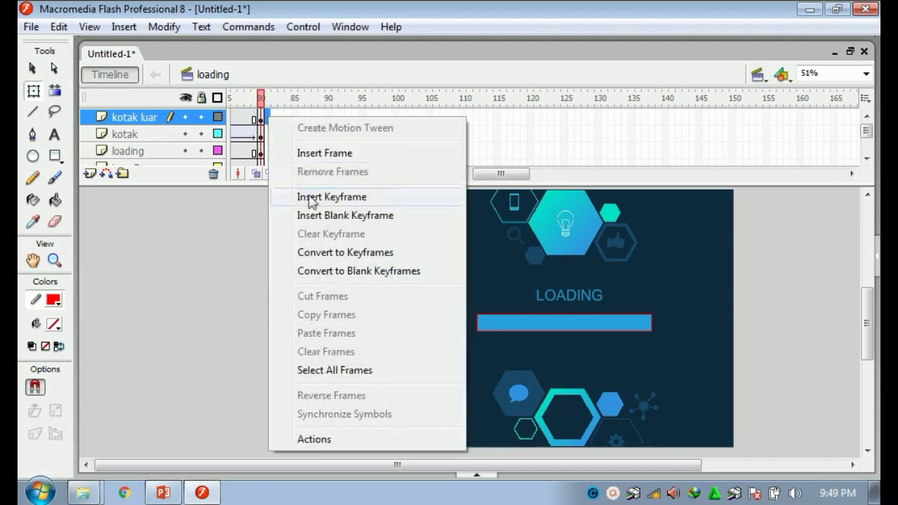
{"action": "left_click", "coordinate": [320, 217]}
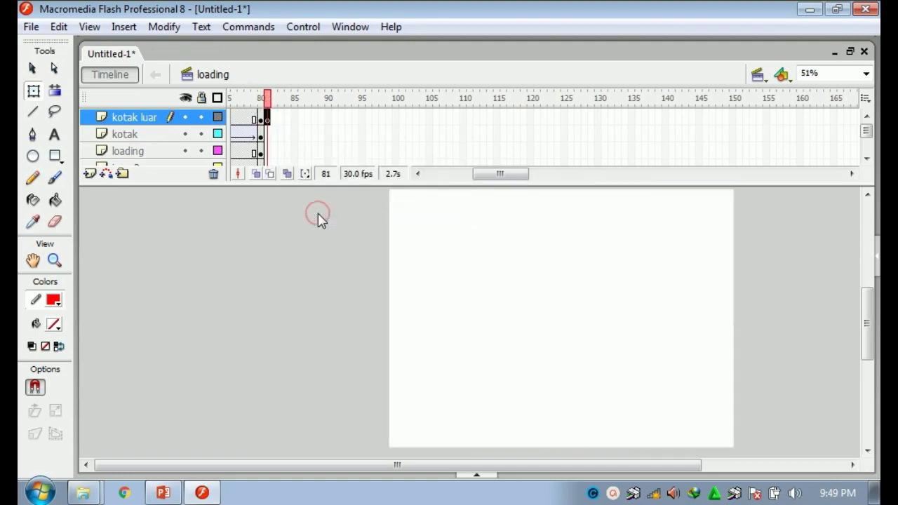
Step: Insert blank keyframes at frame 81 on the kotak and loading layers
{"action": "right_click", "coordinate": [268, 134]}
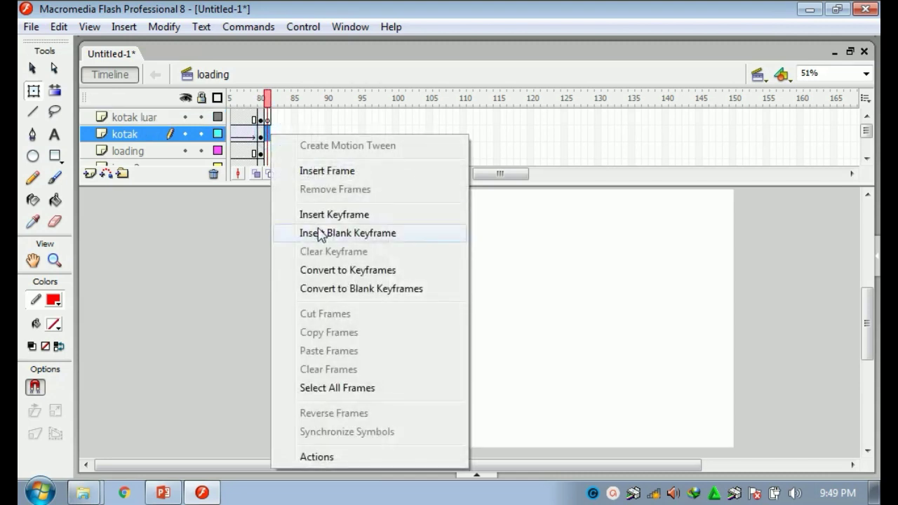
{"action": "left_click", "coordinate": [321, 233]}
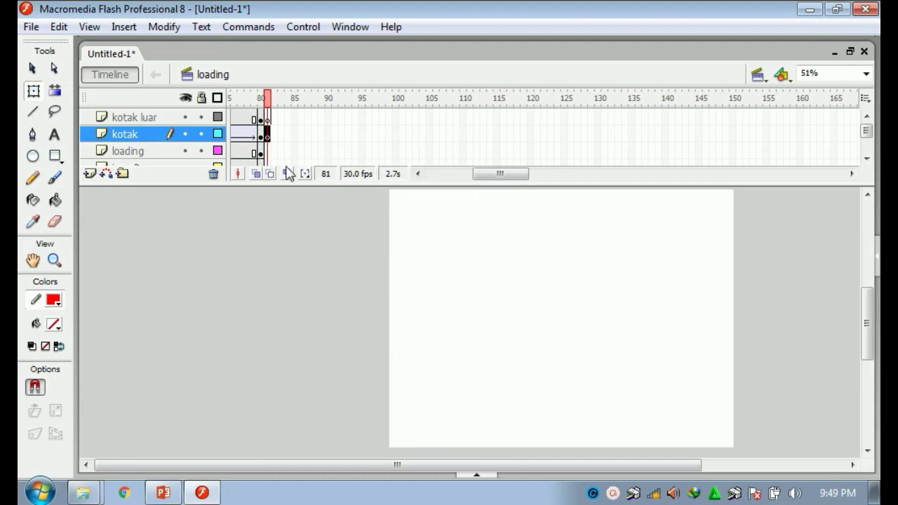
{"action": "right_click", "coordinate": [271, 156]}
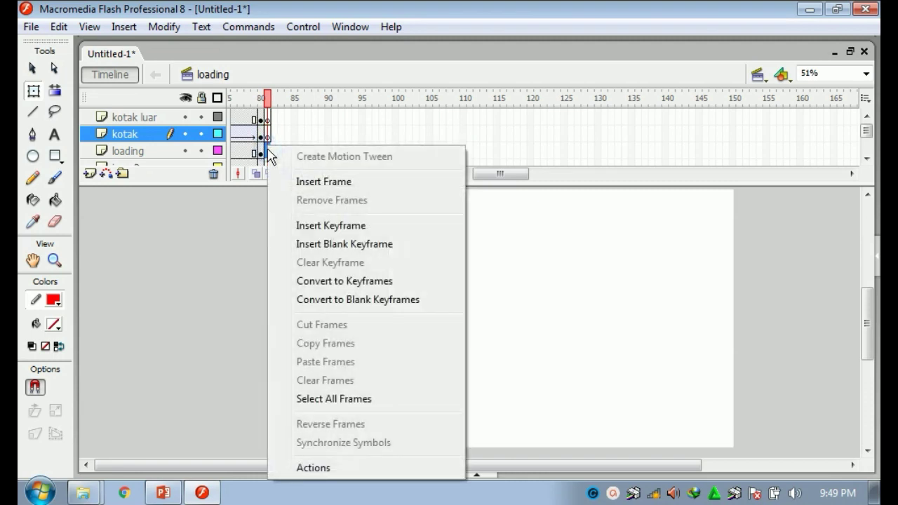
{"action": "left_click", "coordinate": [325, 243]}
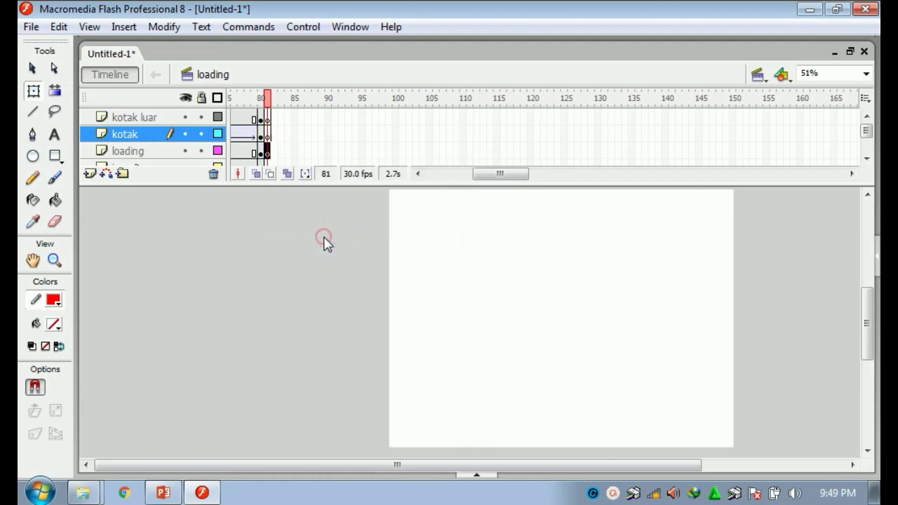
Step: Insert keyframes at frame 81 on the icon 2, icon 1 and background layers to keep their artwork
{"action": "left_click", "coordinate": [868, 159]}
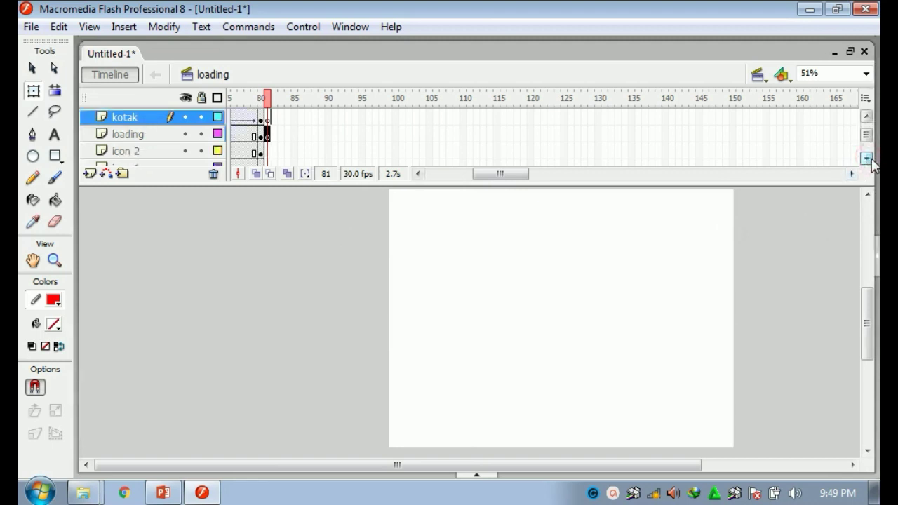
{"action": "right_click", "coordinate": [265, 150]}
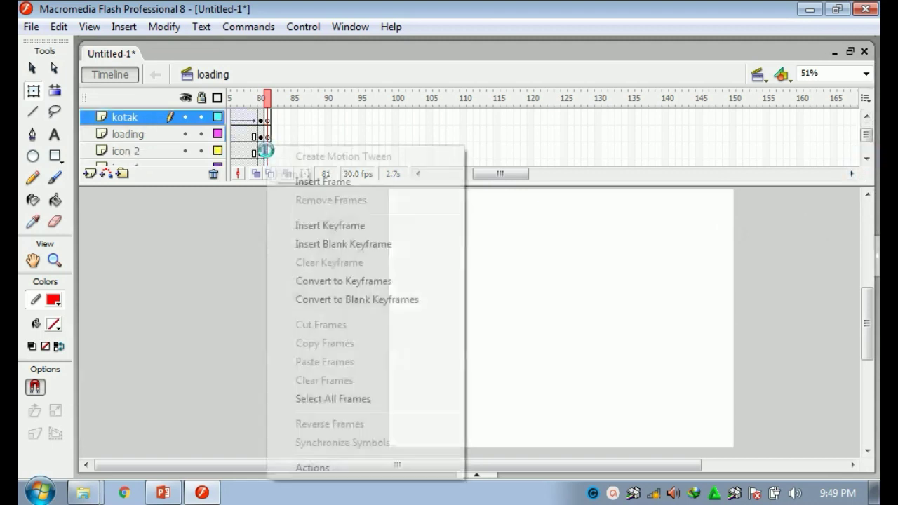
{"action": "left_click", "coordinate": [309, 226]}
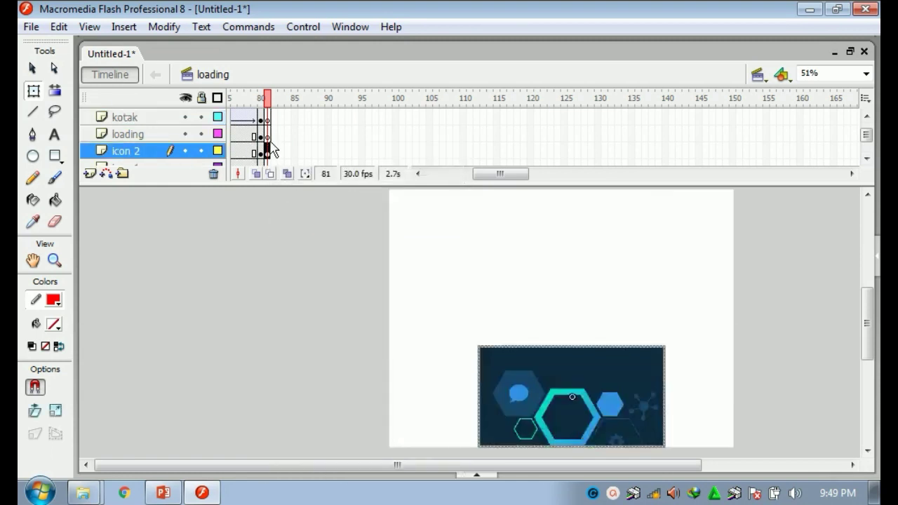
{"action": "left_click", "coordinate": [867, 158]}
{"action": "left_click", "coordinate": [868, 158]}
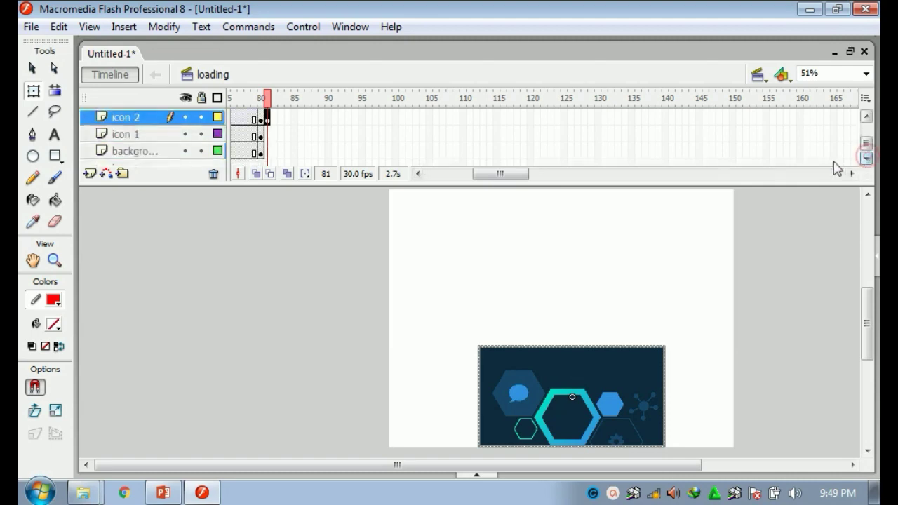
{"action": "right_click", "coordinate": [269, 135]}
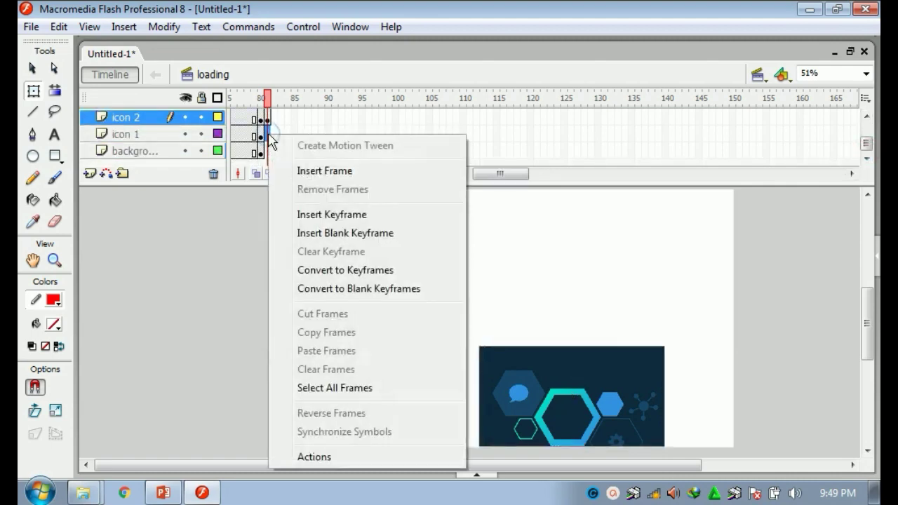
{"action": "left_click", "coordinate": [310, 214]}
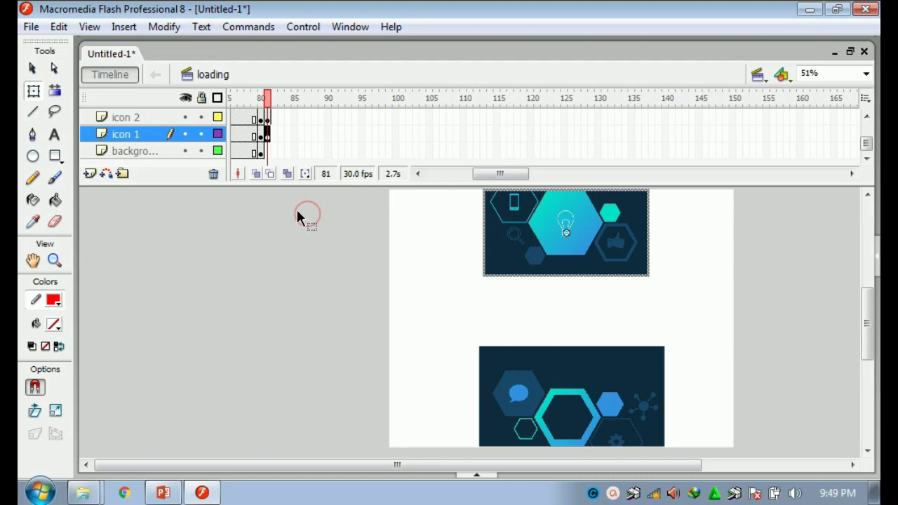
{"action": "right_click", "coordinate": [268, 153]}
{"action": "left_click", "coordinate": [322, 226]}
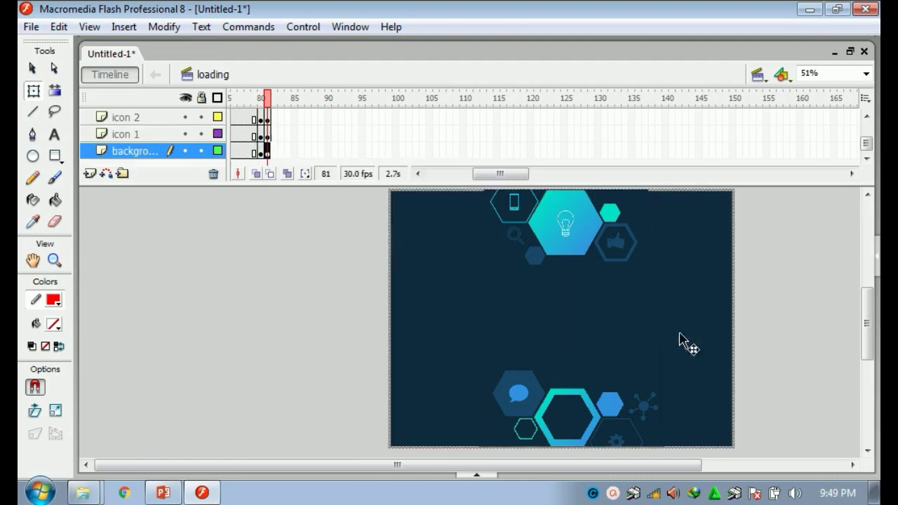
Step: Scrub the timeline from frame 1 to frame 81 to check the loading animation
{"action": "left_click_drag", "start_coordinate": [519, 174], "coordinate": [497, 180]}
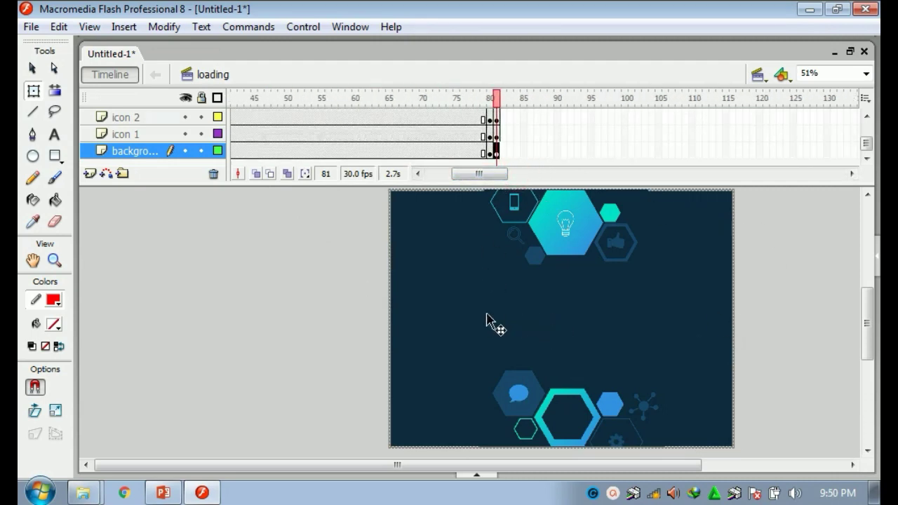
{"action": "left_click_drag", "start_coordinate": [497, 174], "coordinate": [456, 185]}
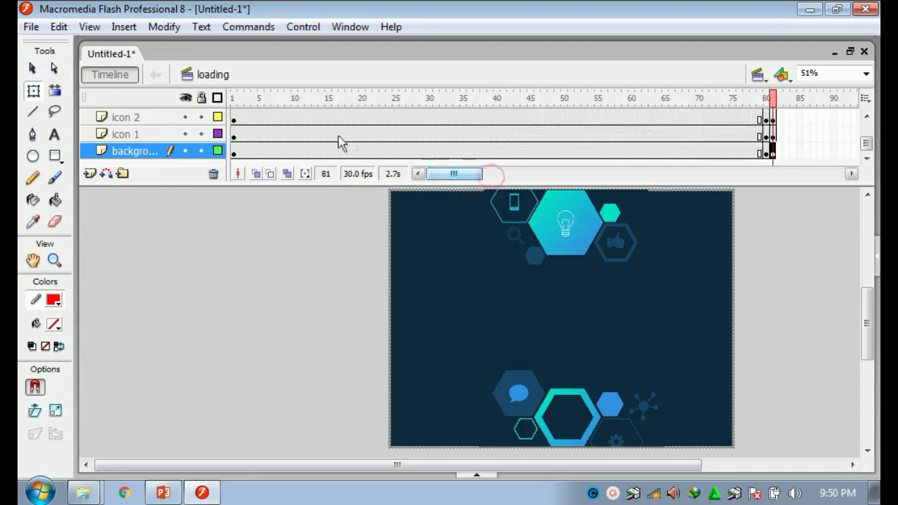
{"action": "left_click_drag", "start_coordinate": [237, 103], "coordinate": [780, 123]}
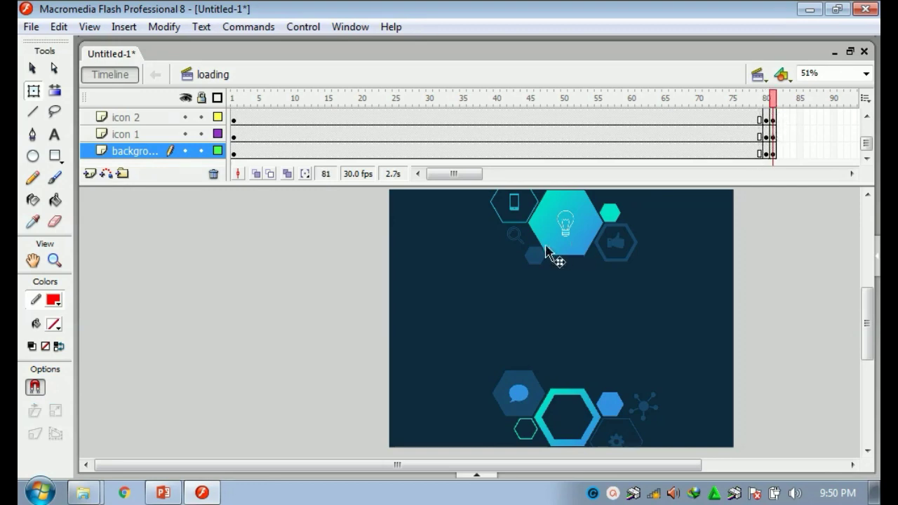
Step: Insert blank keyframes at frame 130 on the kotak luar, kotak and loading layers
{"action": "left_click_drag", "start_coordinate": [650, 464], "coordinate": [676, 475]}
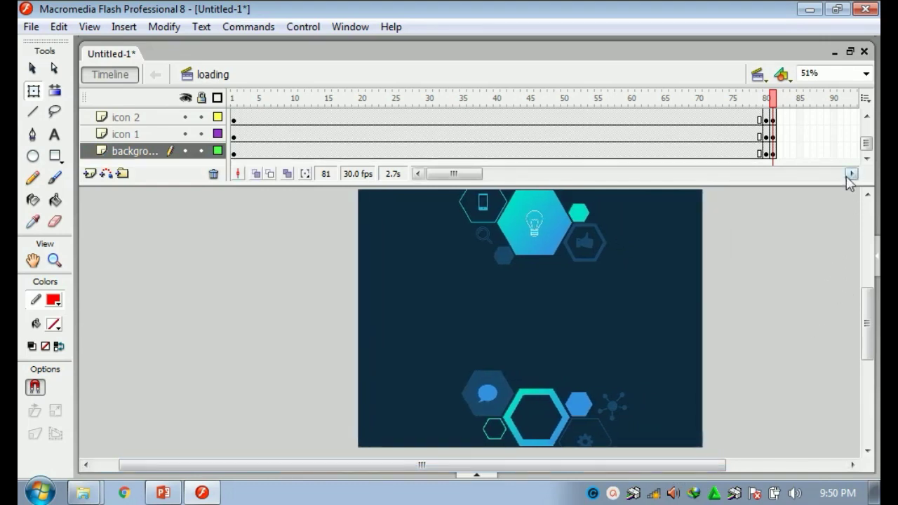
{"action": "left_click_drag", "start_coordinate": [850, 174], "coordinate": [850, 174]}
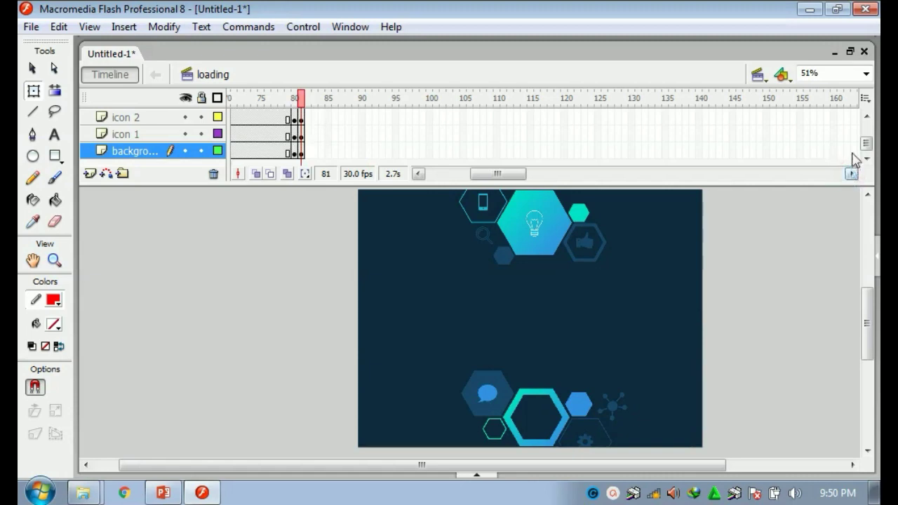
{"action": "left_click_drag", "start_coordinate": [866, 117], "coordinate": [867, 116]}
{"action": "right_click", "coordinate": [631, 116]}
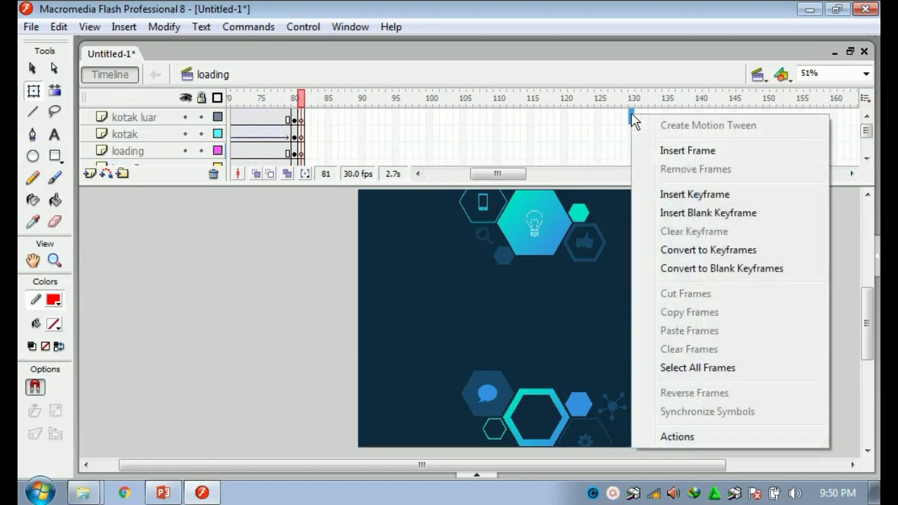
{"action": "left_click", "coordinate": [690, 213]}
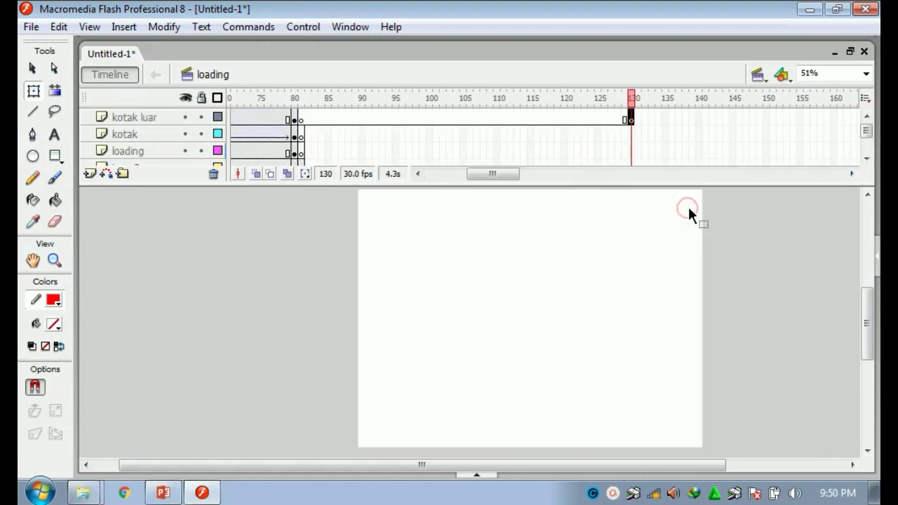
{"action": "left_click", "coordinate": [630, 134]}
{"action": "right_click", "coordinate": [631, 132]}
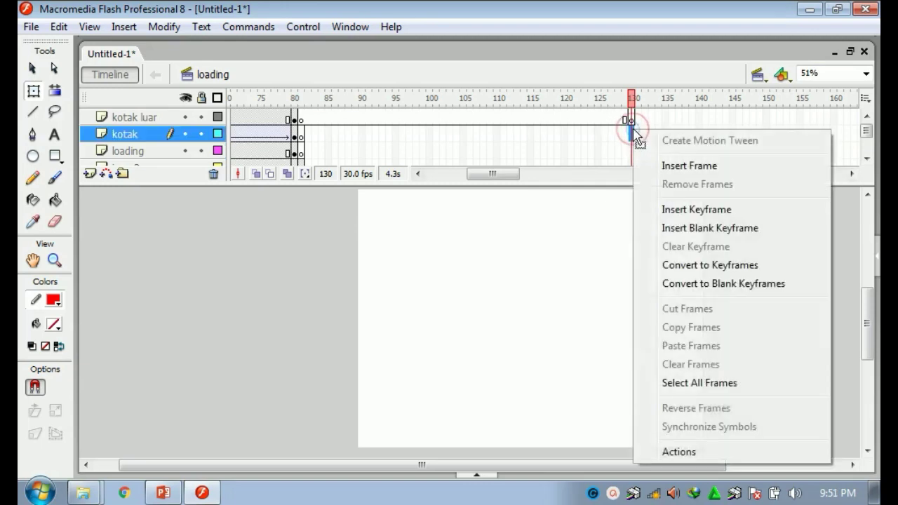
{"action": "left_click", "coordinate": [671, 232]}
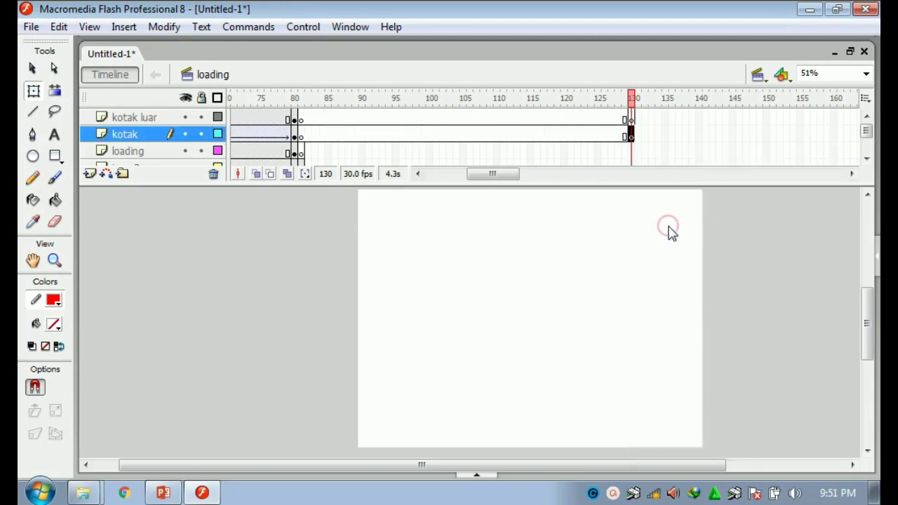
{"action": "left_click", "coordinate": [633, 150]}
{"action": "right_click", "coordinate": [634, 155]}
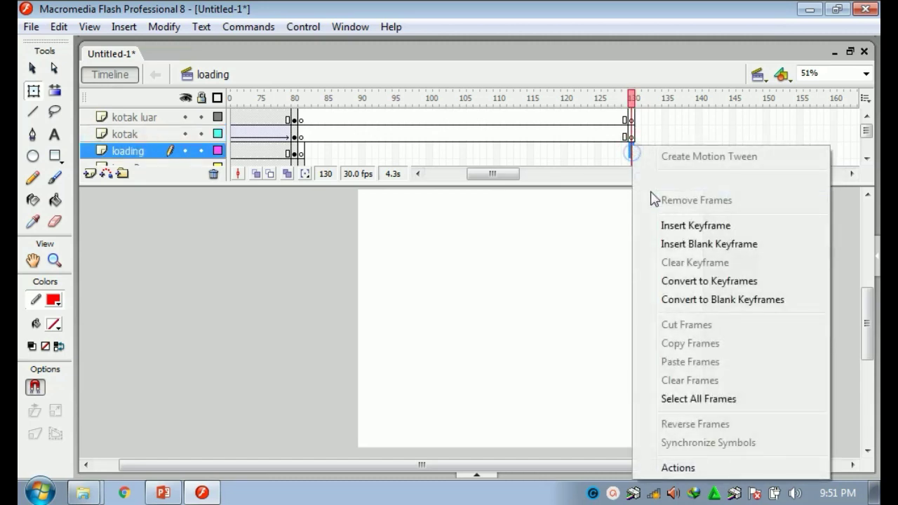
{"action": "left_click", "coordinate": [675, 244]}
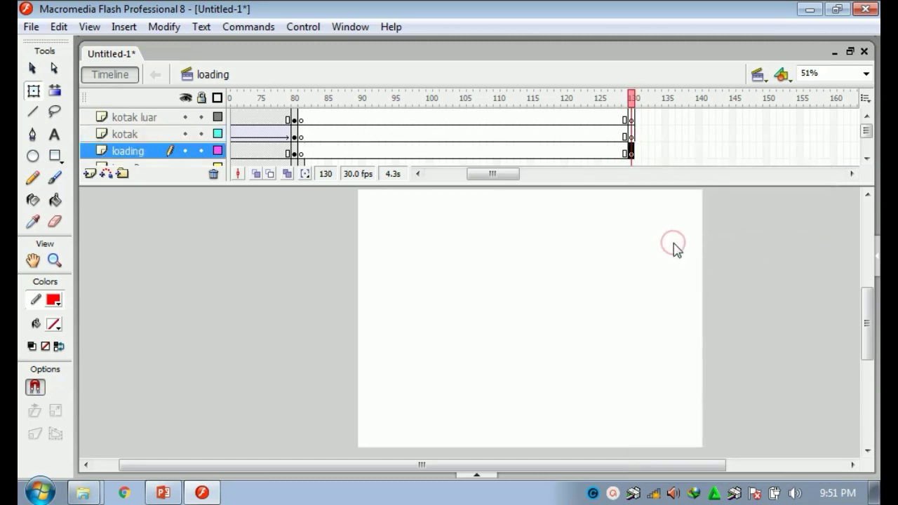
Step: Insert keyframes at frame 130 on the icon 2, icon 1 and background layers to keep their artwork
{"action": "left_click", "coordinate": [867, 159]}
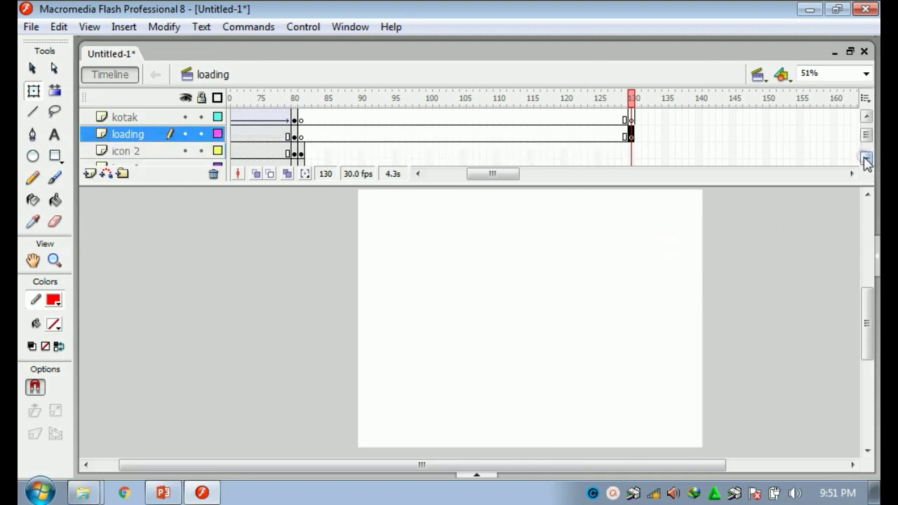
{"action": "right_click", "coordinate": [632, 152]}
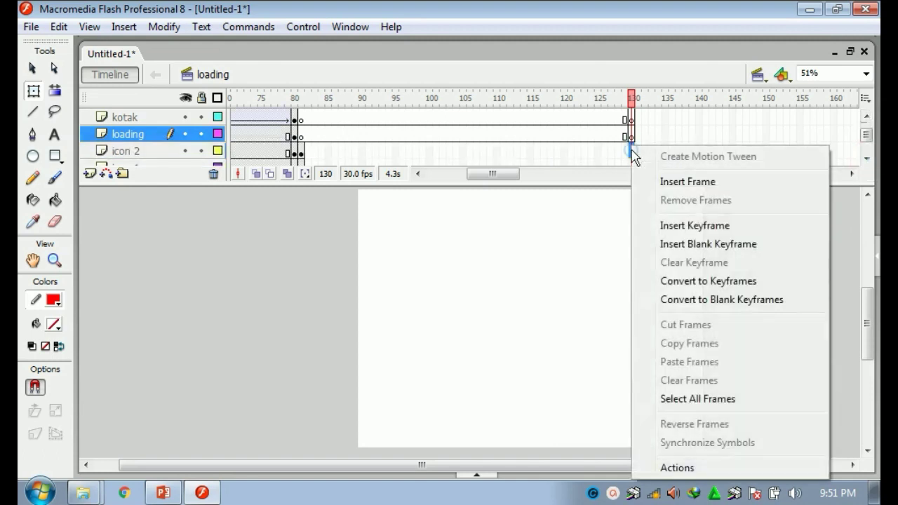
{"action": "left_click", "coordinate": [677, 227]}
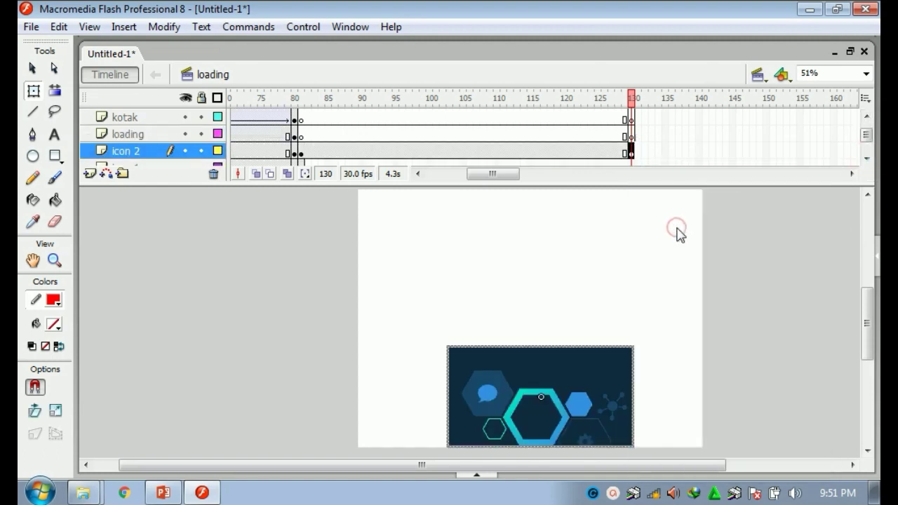
{"action": "left_click", "coordinate": [868, 159]}
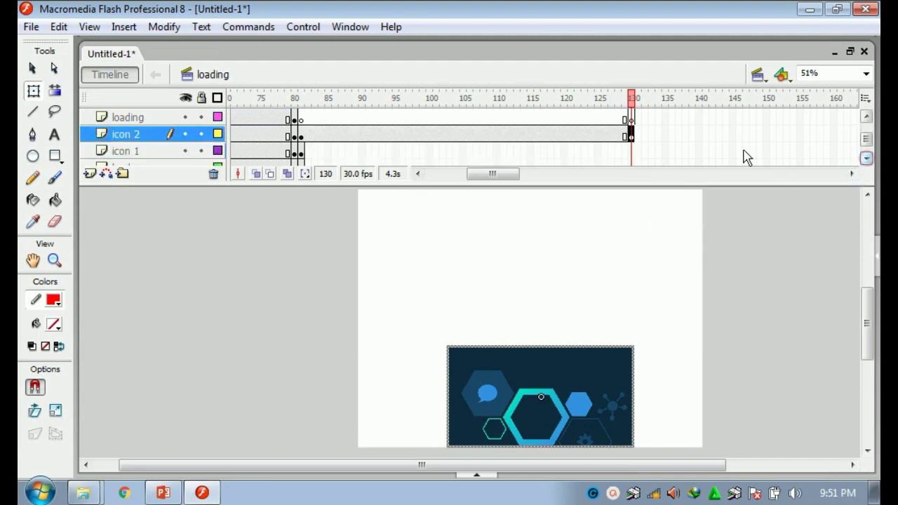
{"action": "right_click", "coordinate": [630, 150]}
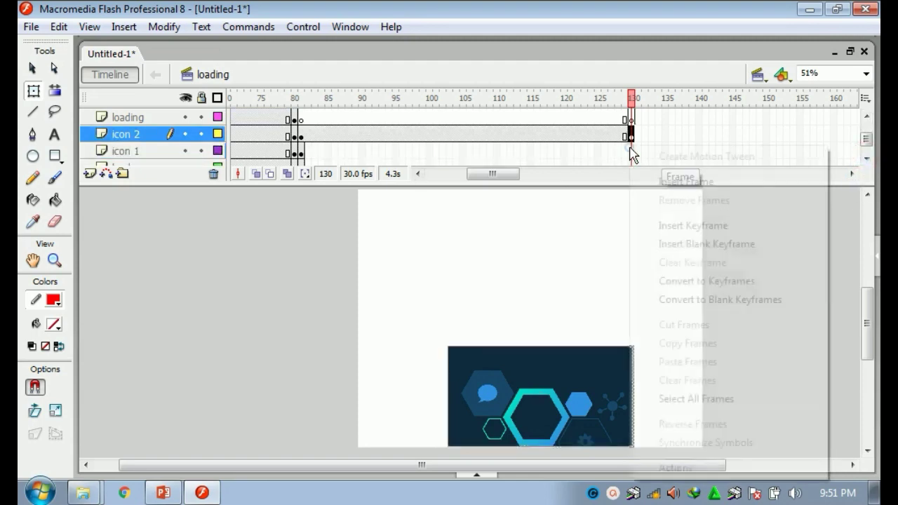
{"action": "left_click", "coordinate": [669, 225]}
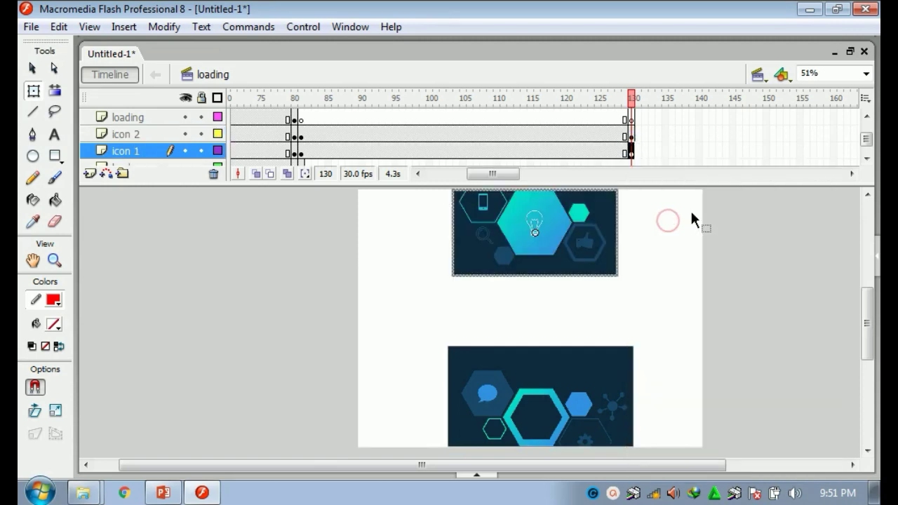
{"action": "left_click", "coordinate": [868, 159]}
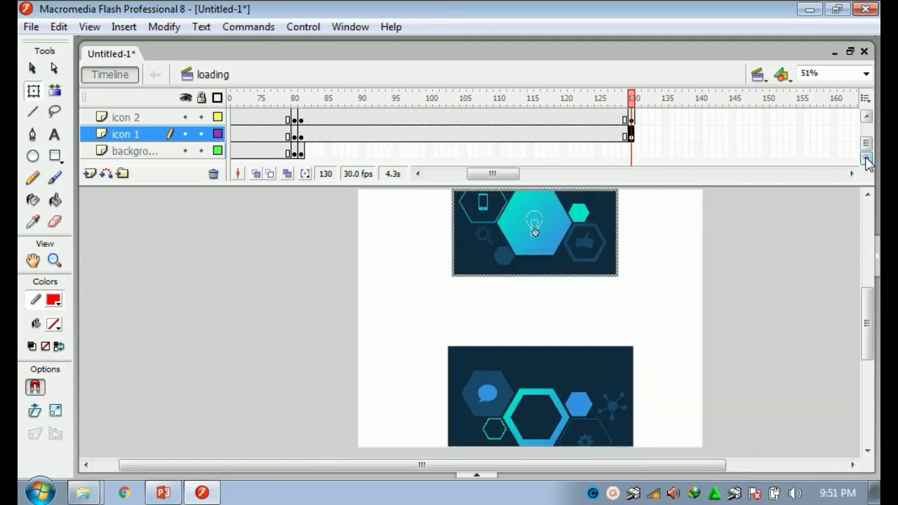
{"action": "right_click", "coordinate": [630, 150]}
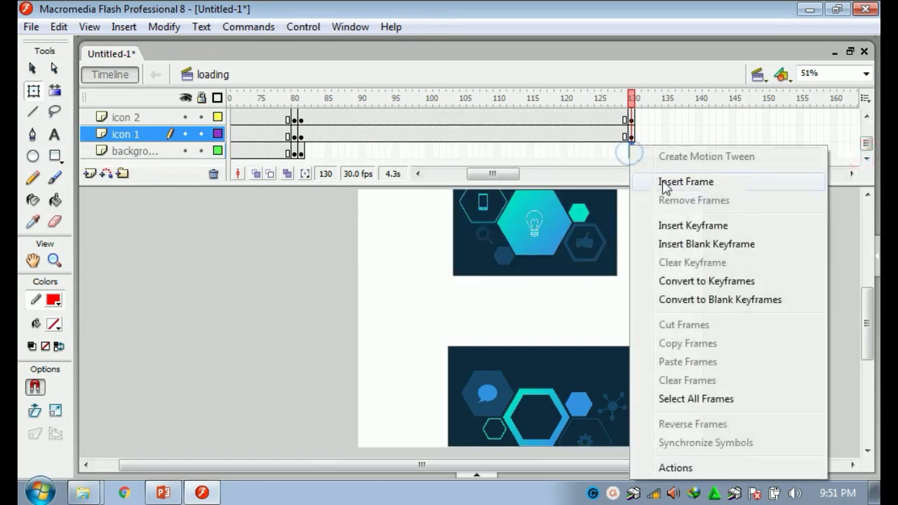
{"action": "left_click", "coordinate": [688, 229]}
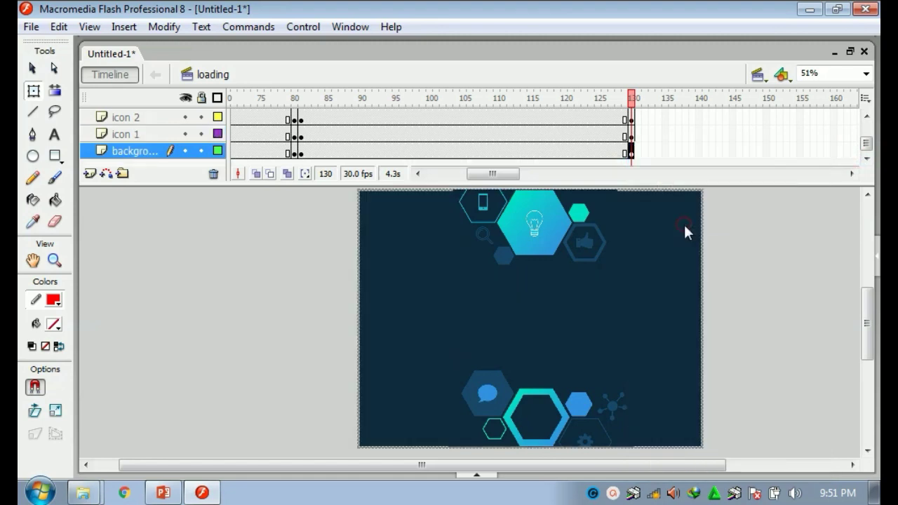
Step: Create a motion tween on the icon 1 layer starting from its frame 81 keyframe
{"action": "left_click", "coordinate": [866, 120]}
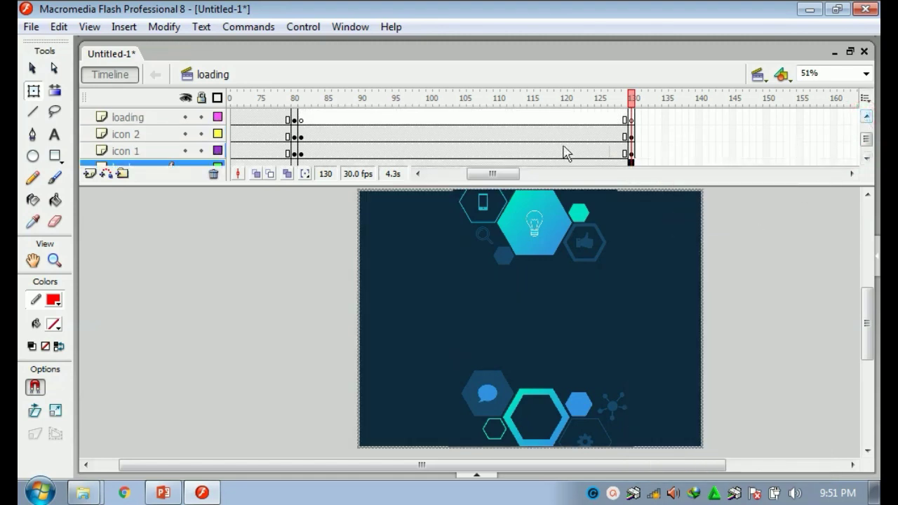
{"action": "left_click", "coordinate": [301, 154]}
{"action": "right_click", "coordinate": [303, 153]}
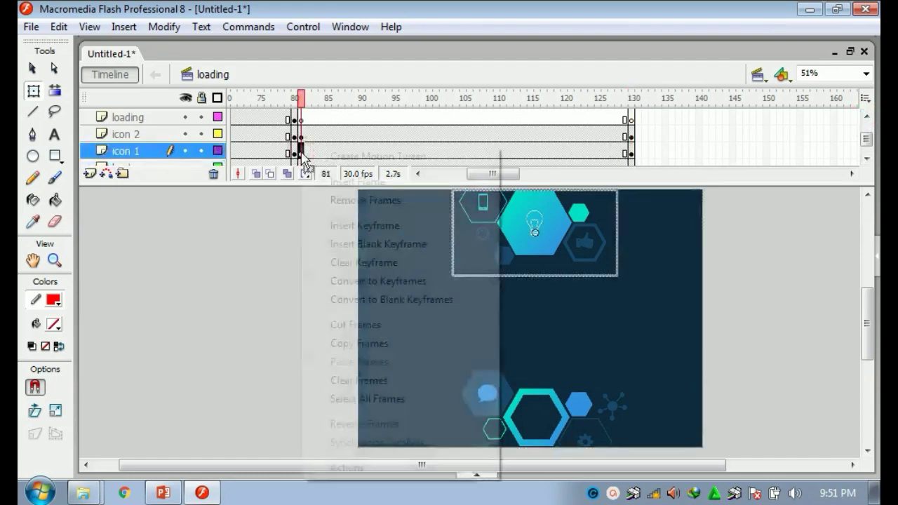
{"action": "left_click", "coordinate": [328, 156]}
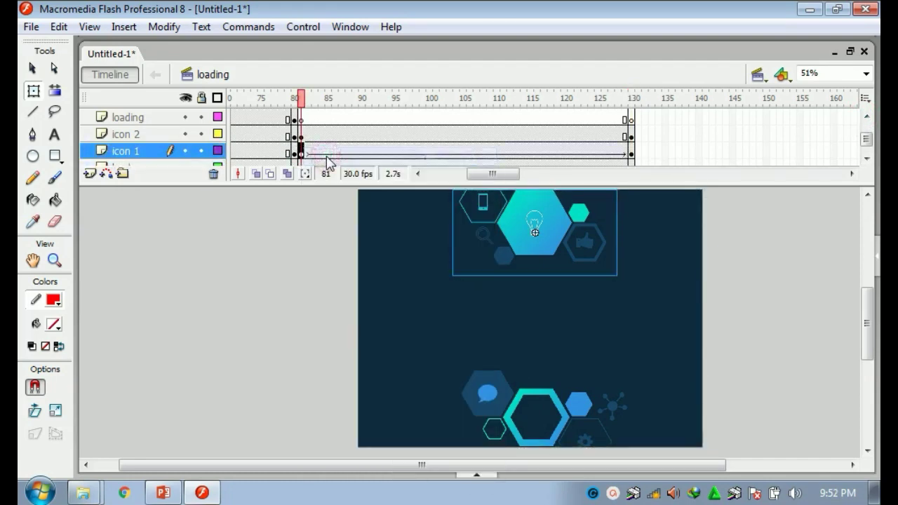
Step: At frame 130, move the icon 1 artwork horizontally to the left edge of the stage
{"action": "left_click", "coordinate": [631, 153]}
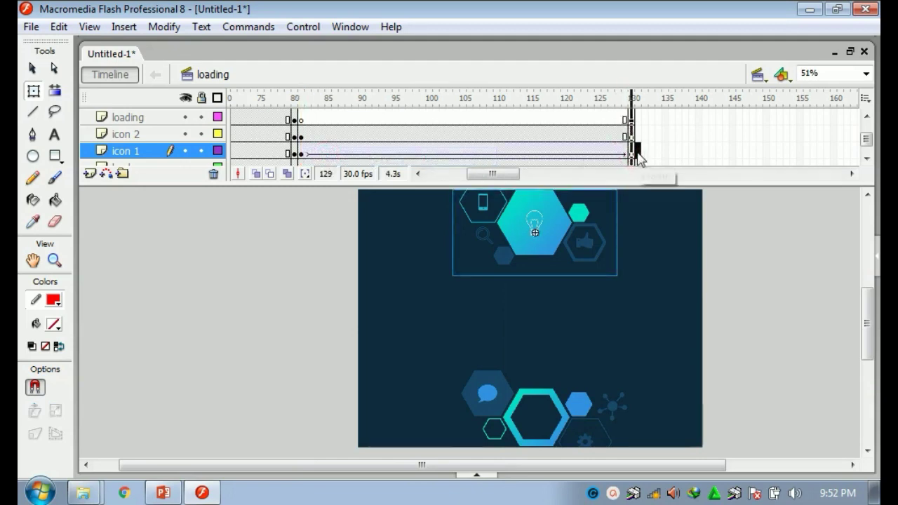
{"action": "left_click", "coordinate": [633, 153]}
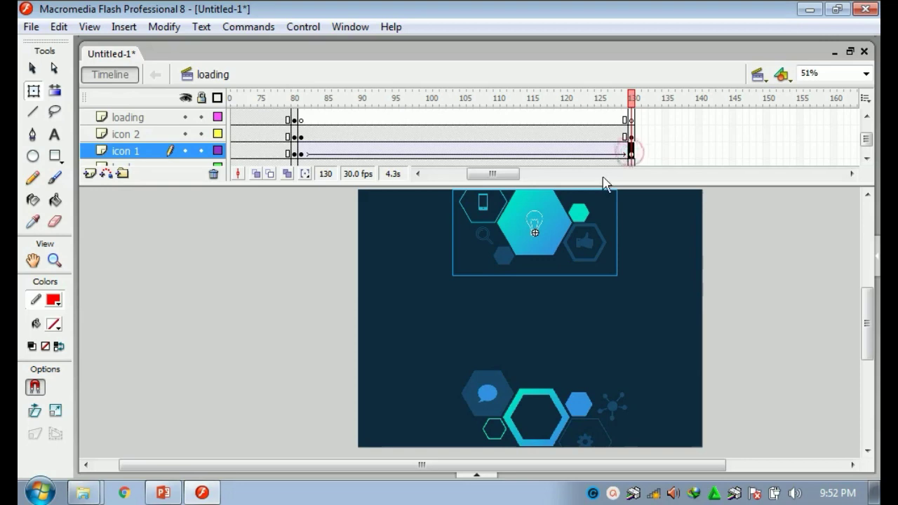
{"action": "left_click", "coordinate": [578, 240]}
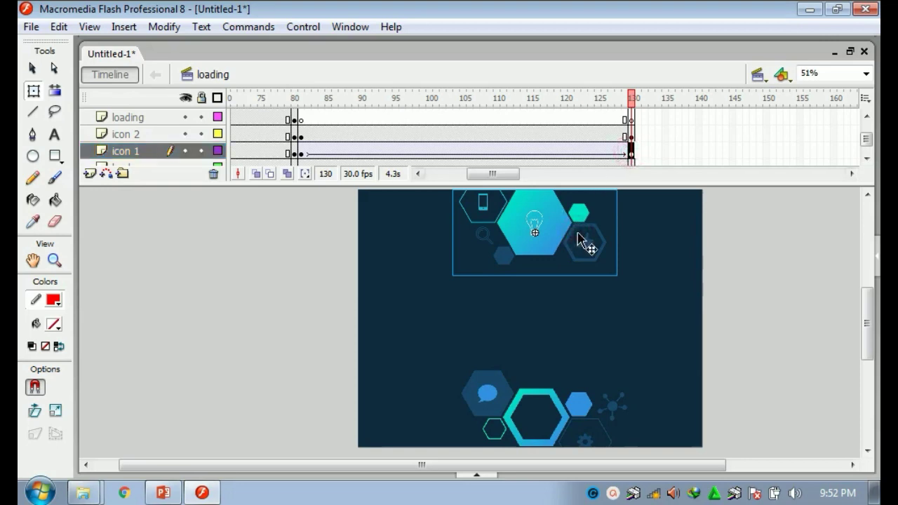
{"action": "left_click_drag", "start_coordinate": [578, 240], "coordinate": [577, 240]}
{"action": "key", "text": "shift+Left"}
{"action": "key", "text": "shift+Left"}
{"action": "key", "text": "shift+Left"}
{"action": "key", "text": "shift+Left"}
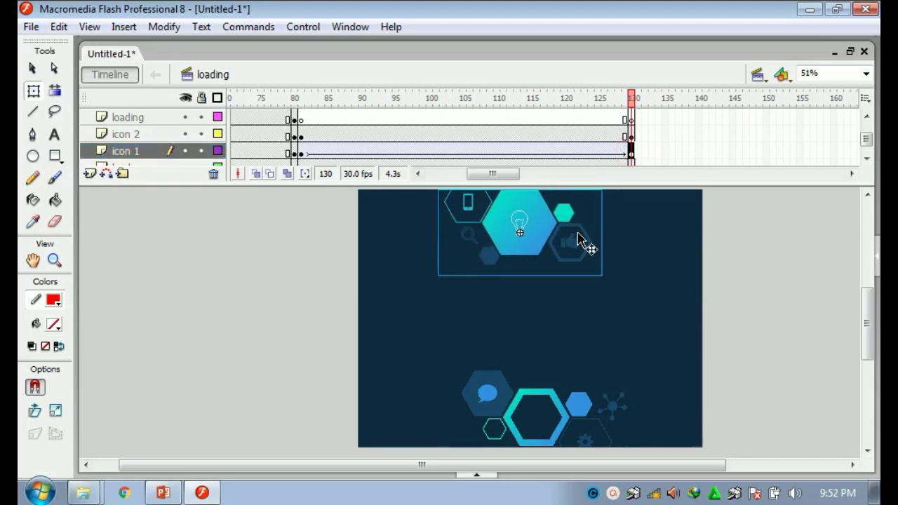
{"action": "key", "text": "shift+Left"}
{"action": "key", "text": "shift+Left"}
{"action": "key", "text": "shift+Left"}
{"action": "key", "text": "shift+Left"}
{"action": "key", "text": "shift+Left"}
{"action": "key", "text": "shift+Left"}
{"action": "key", "text": "shift+Left"}
{"action": "key", "text": "shift+Left"}
{"action": "key", "text": "shift+Left"}
{"action": "key", "text": "shift+Left"}
{"action": "key", "text": "shift+Left"}
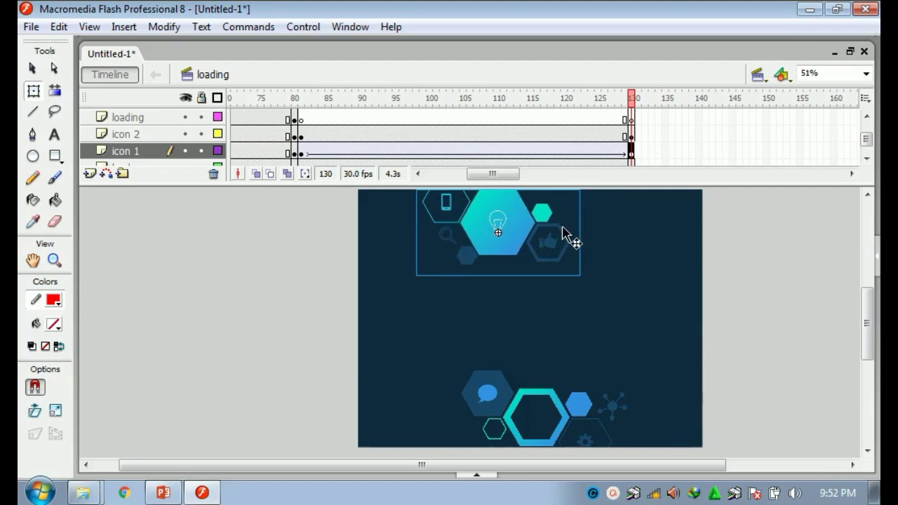
{"action": "key", "text": "shift+Left"}
{"action": "key", "text": "shift+Left"}
{"action": "key", "text": "shift+Left"}
{"action": "key", "text": "shift+Left"}
{"action": "key", "text": "shift+Left"}
{"action": "key", "text": "shift+Left"}
{"action": "key", "text": "shift+Left"}
{"action": "key", "text": "shift+Left"}
{"action": "key", "text": "shift+Left"}
{"action": "key", "text": "shift+Left"}
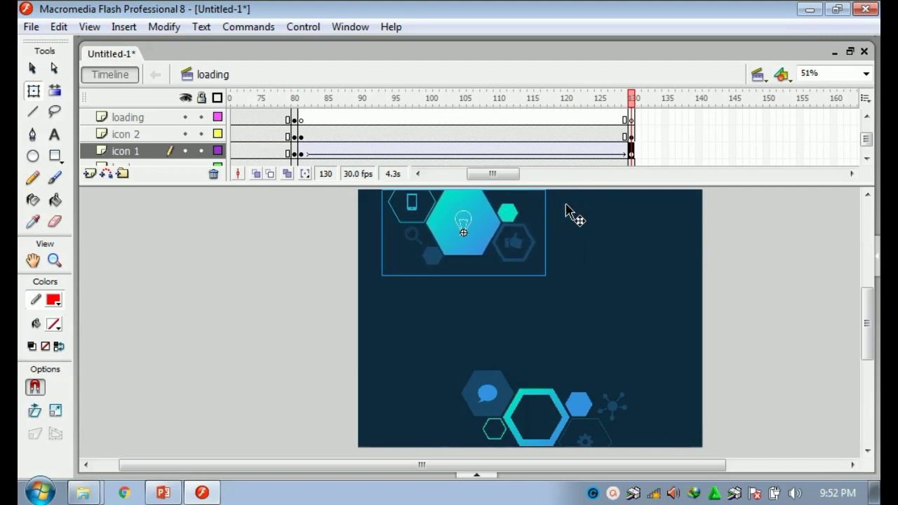
{"action": "key", "text": "shift+Left"}
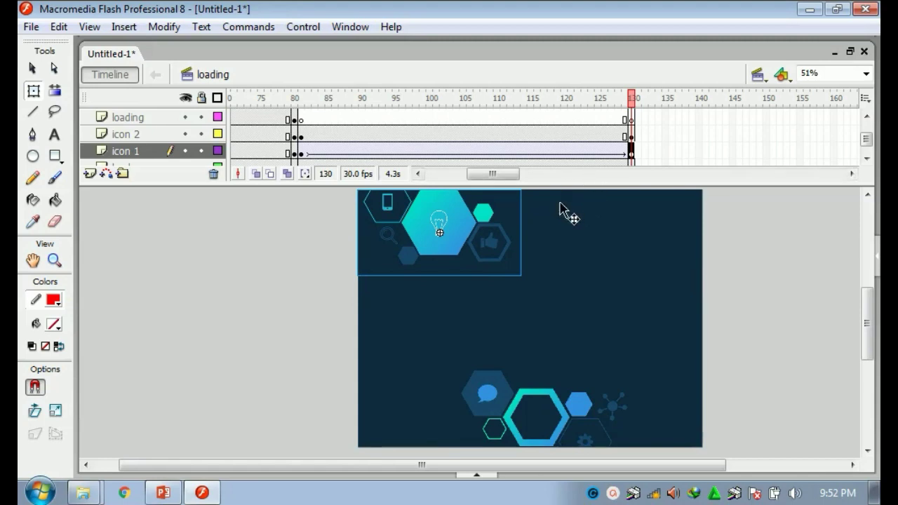
Step: Create a motion tween on the icon 2 layer starting from its frame 81 keyframe
{"action": "left_click", "coordinate": [542, 421]}
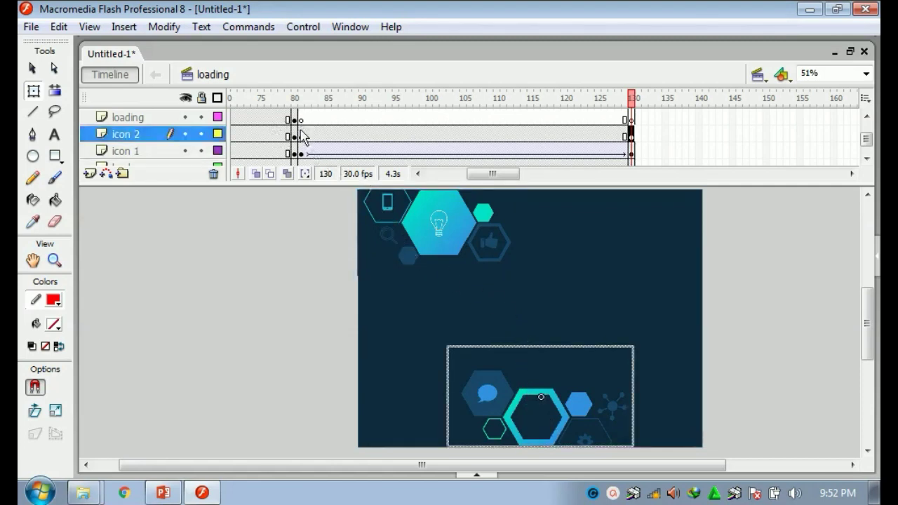
{"action": "right_click", "coordinate": [301, 132]}
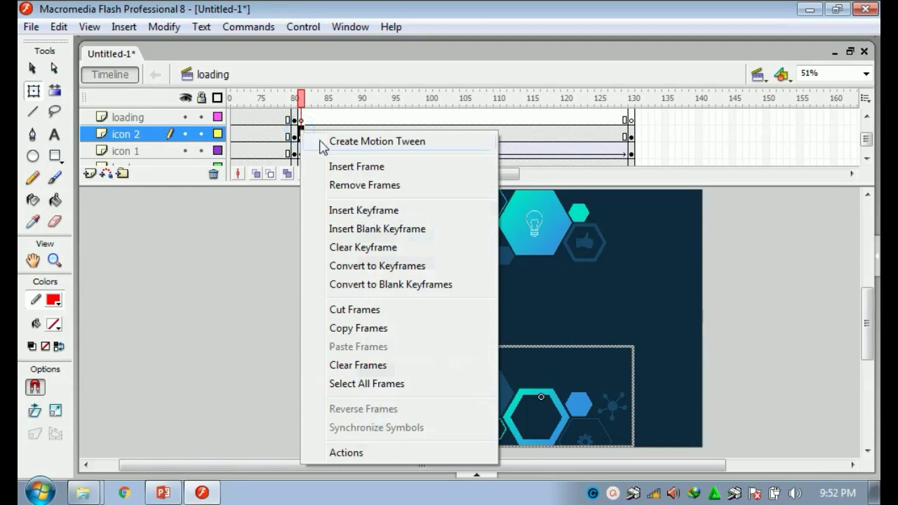
{"action": "left_click", "coordinate": [376, 141]}
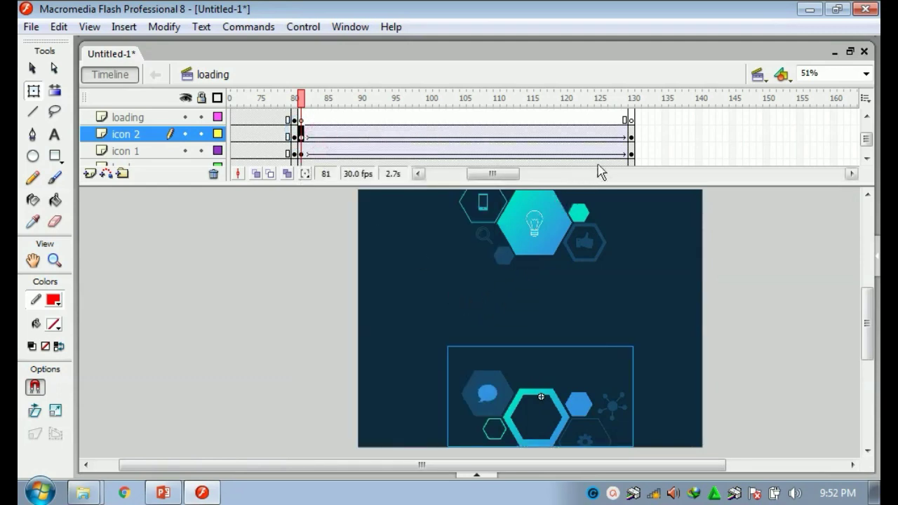
Step: At frame 130, move the icon 2 artwork horizontally to the right edge of the stage
{"action": "left_click", "coordinate": [635, 139]}
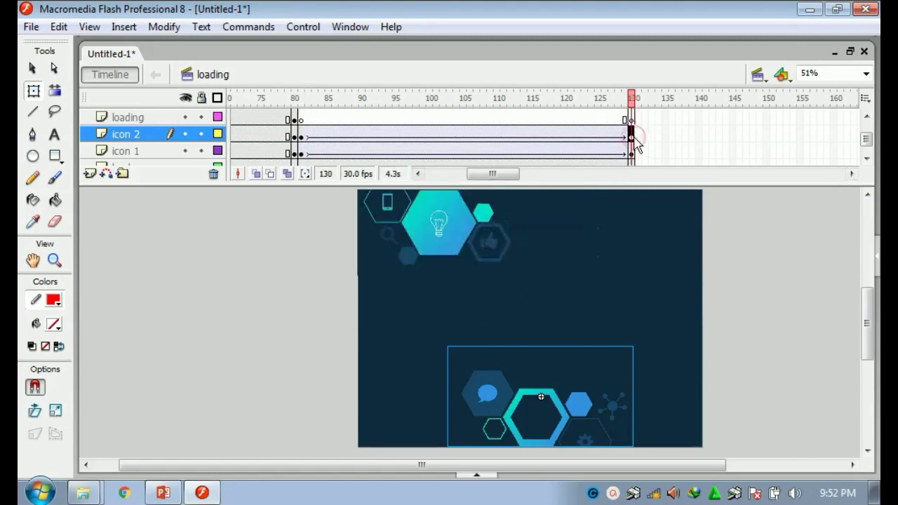
{"action": "left_click", "coordinate": [567, 411]}
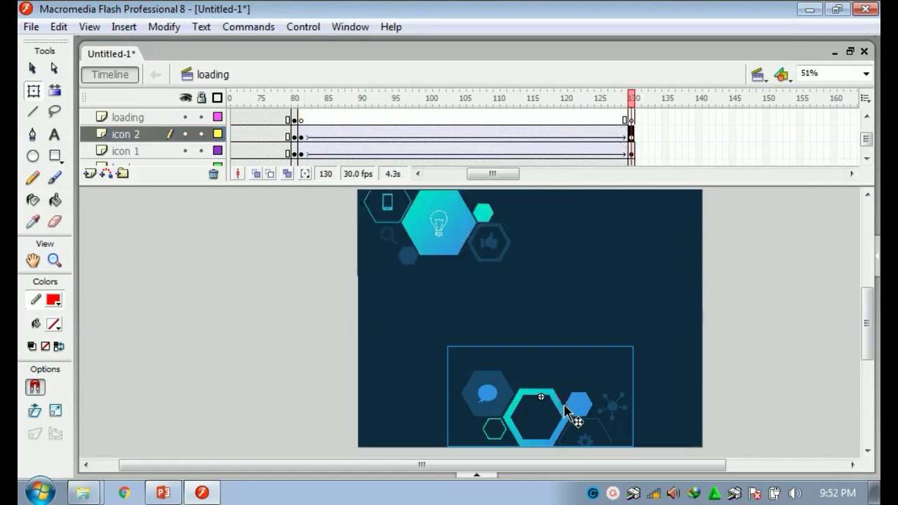
{"action": "key", "text": "Right"}
{"action": "key", "text": "Right"}
{"action": "key", "text": "Right"}
{"action": "key", "text": "Right"}
{"action": "key", "text": "Right"}
{"action": "key", "text": "shift+Right"}
{"action": "key", "text": "shift+Right"}
{"action": "key", "text": "shift+Right"}
{"action": "key", "text": "shift+Right"}
{"action": "key", "text": "shift+Right"}
{"action": "key", "text": "shift+Right"}
{"action": "key", "text": "shift+Right"}
{"action": "key", "text": "shift+Right"}
{"action": "key", "text": "shift+Right"}
{"action": "key", "text": "shift+Right"}
{"action": "key", "text": "shift+Right"}
{"action": "key", "text": "shift+Right"}
{"action": "key", "text": "shift+Right"}
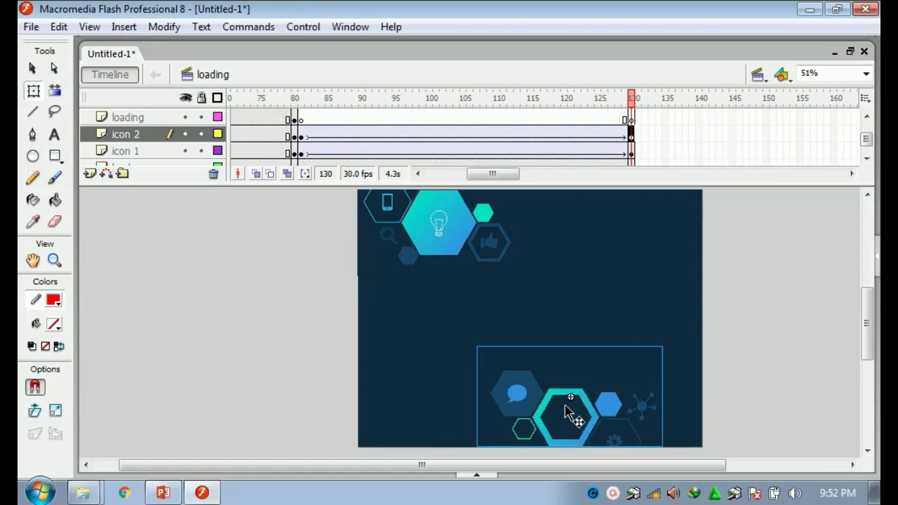
{"action": "key", "text": "shift+Right"}
{"action": "key", "text": "shift+Right"}
{"action": "key", "text": "shift+Right"}
{"action": "key", "text": "shift+Right"}
{"action": "key", "text": "shift+Right"}
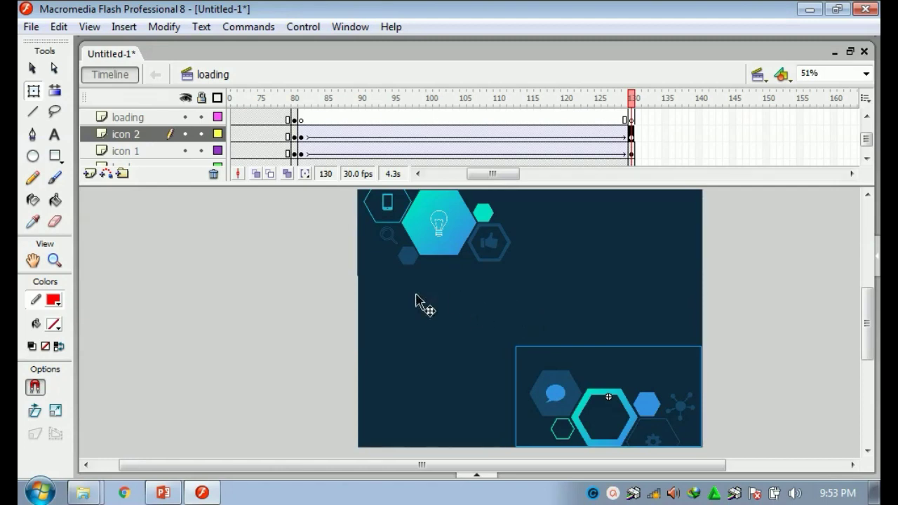
Step: Switch to the Proyek presentation in PowerPoint and copy the MULAI text box on slide 2
{"action": "left_click", "coordinate": [169, 489]}
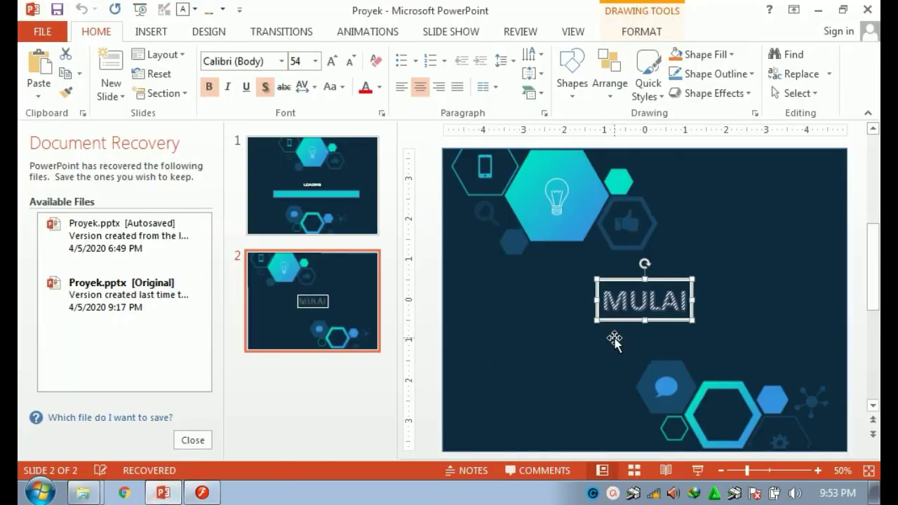
{"action": "right_click", "coordinate": [627, 282]}
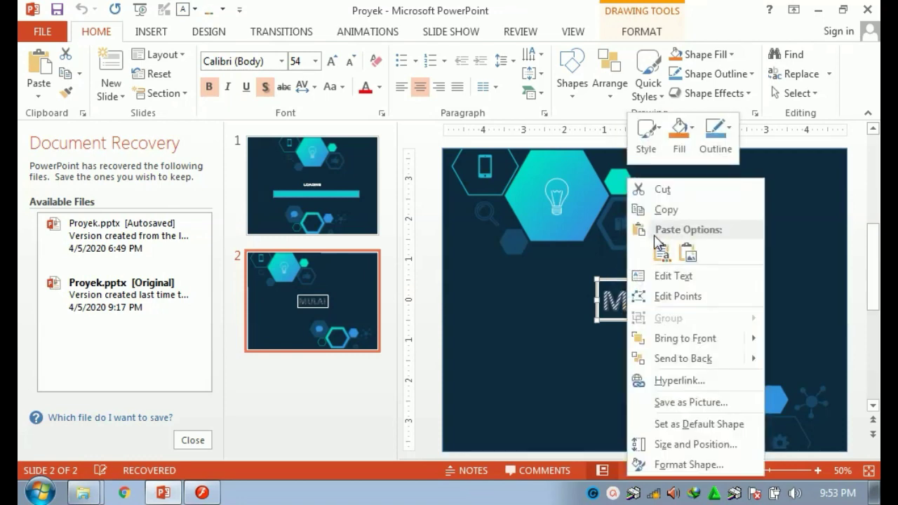
{"action": "left_click", "coordinate": [662, 214]}
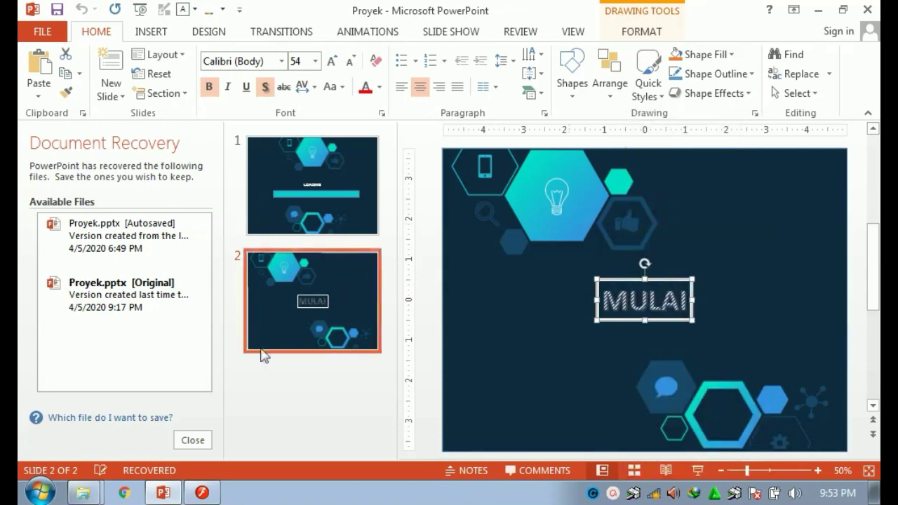
Step: Return to Flash and paste the MULAI box into the kotak layer's frame 130 keyframe
{"action": "left_click", "coordinate": [202, 493]}
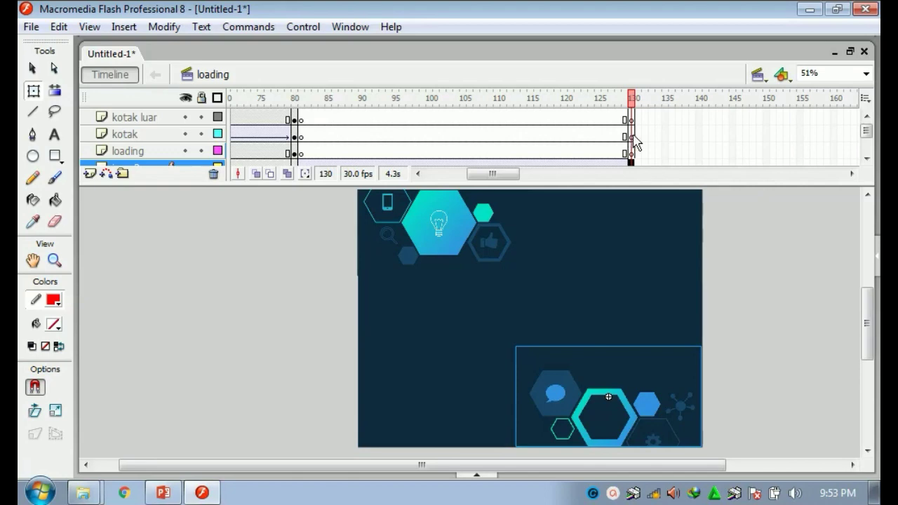
{"action": "left_click", "coordinate": [632, 135]}
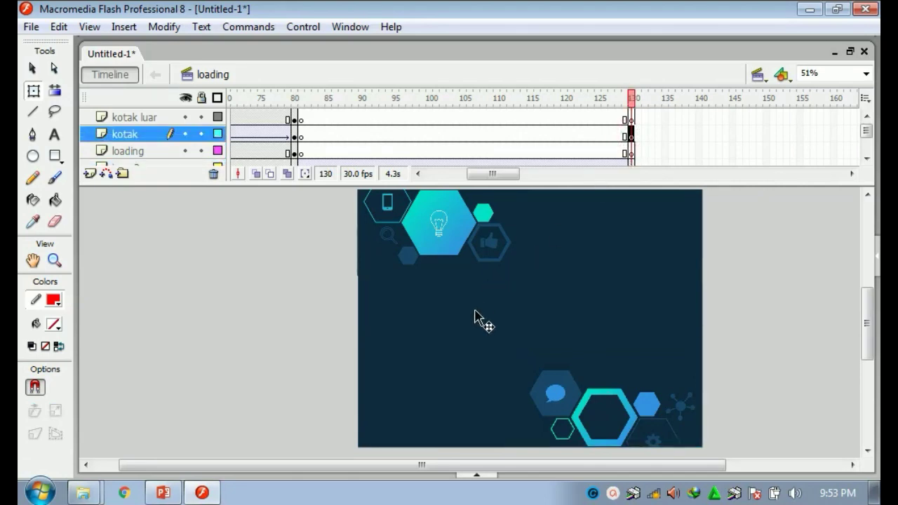
{"action": "key", "text": "ctrl+shift+v"}
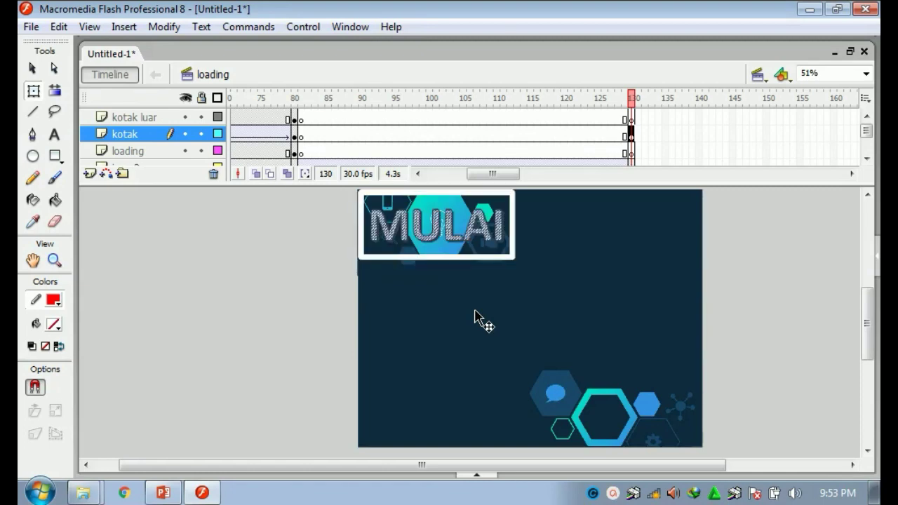
Step: Move the MULAI box to the centre of the stage and scale it down proportionally to a little over half size
{"action": "left_click_drag", "start_coordinate": [469, 243], "coordinate": [554, 314]}
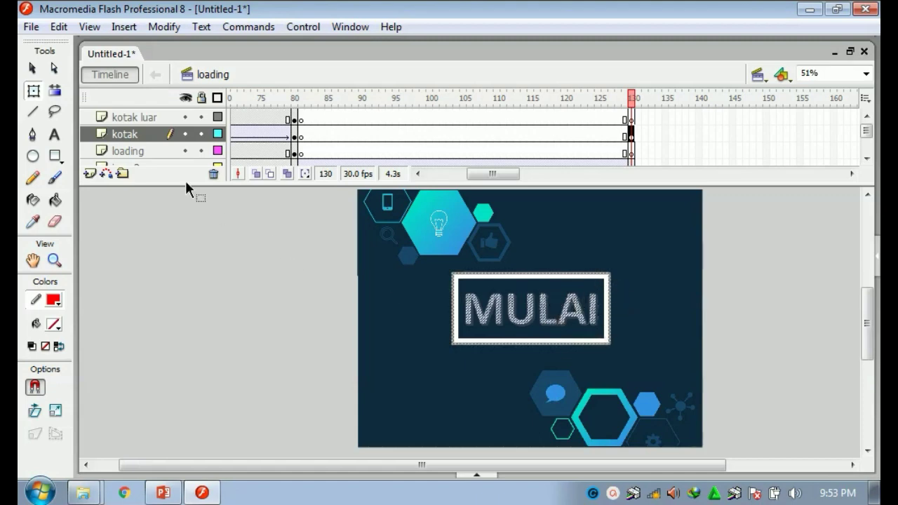
{"action": "left_click", "coordinate": [35, 92]}
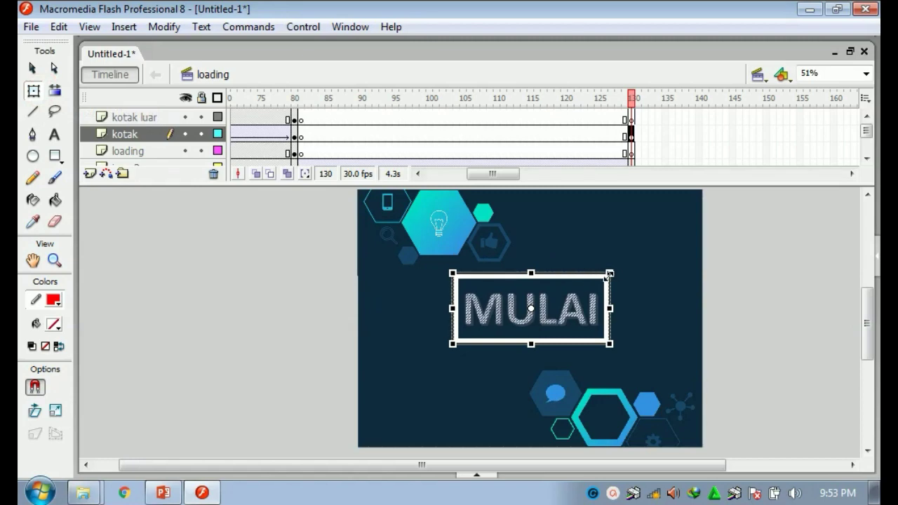
{"action": "left_click_drag", "start_coordinate": [610, 275], "coordinate": [587, 292]}
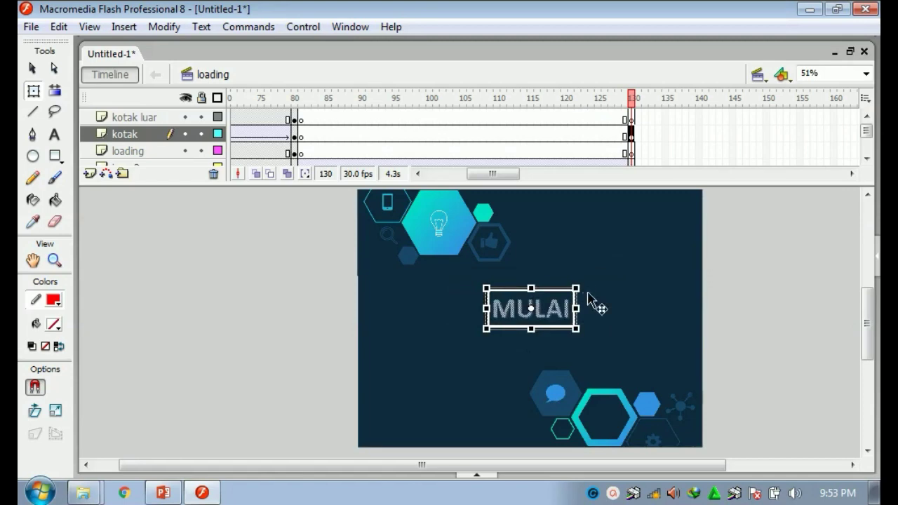
Step: Deselect the MULAI box and test the movie to preview the loading scene's animation, then close the preview
{"action": "left_click", "coordinate": [735, 288]}
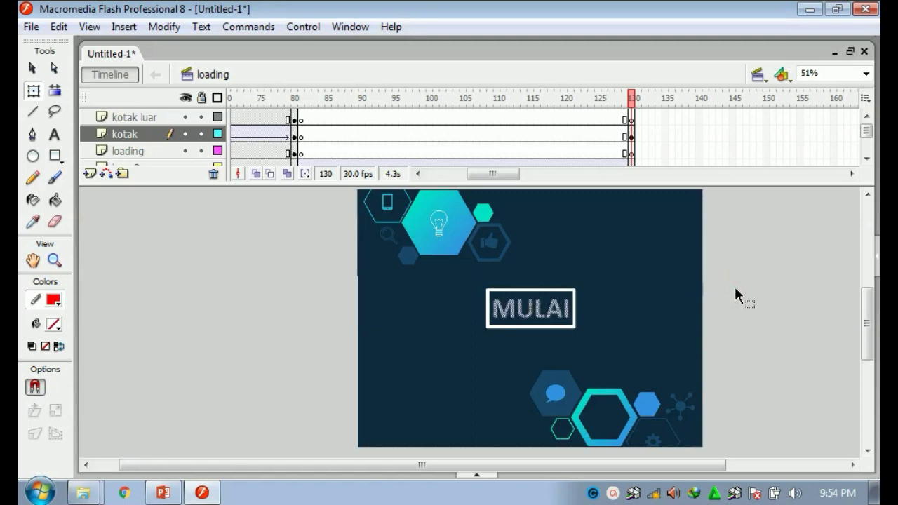
{"action": "key", "text": "ctrl+Return"}
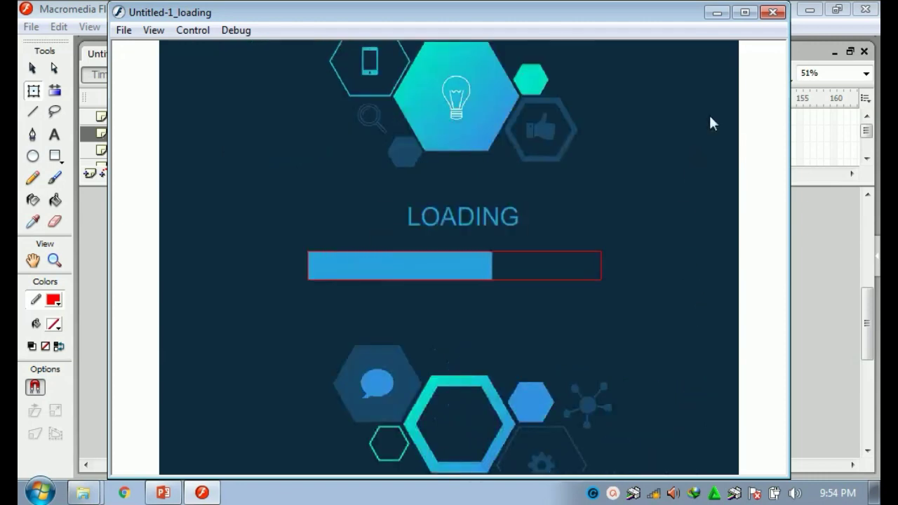
{"action": "left_click", "coordinate": [772, 11]}
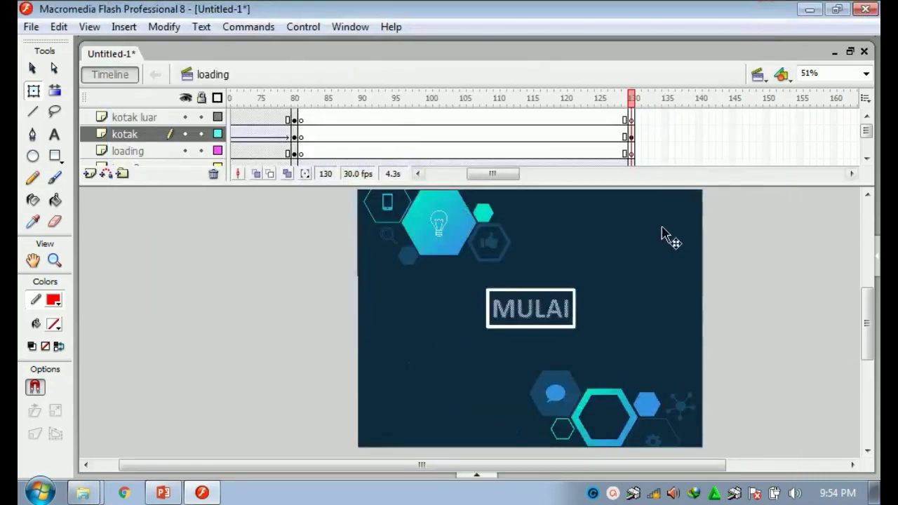
Step: Add a stop(); action to the kotak layer's keyframe at frame 130 and collapse the script editor
{"action": "left_click", "coordinate": [536, 316]}
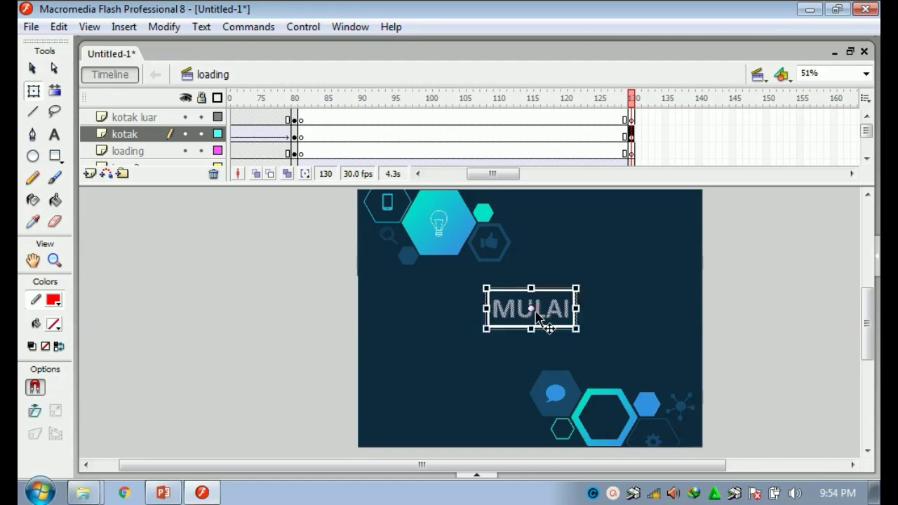
{"action": "right_click", "coordinate": [631, 136]}
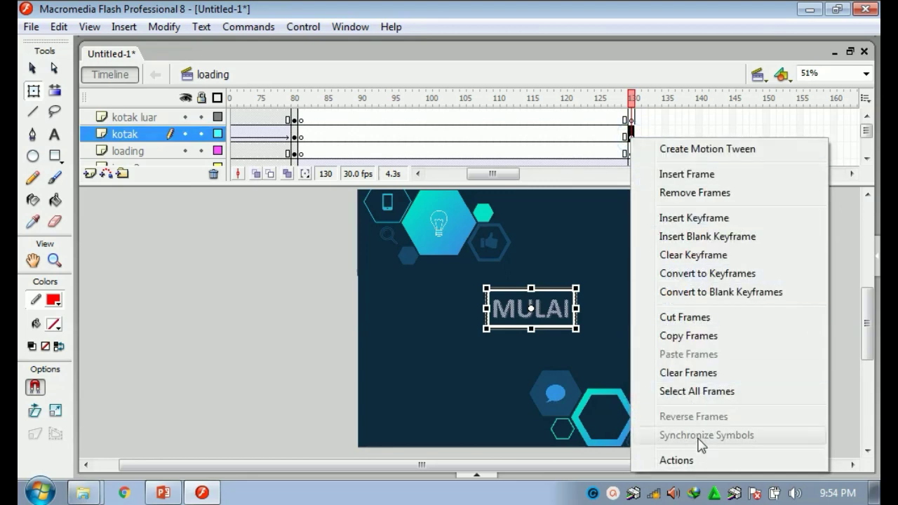
{"action": "left_click", "coordinate": [691, 460]}
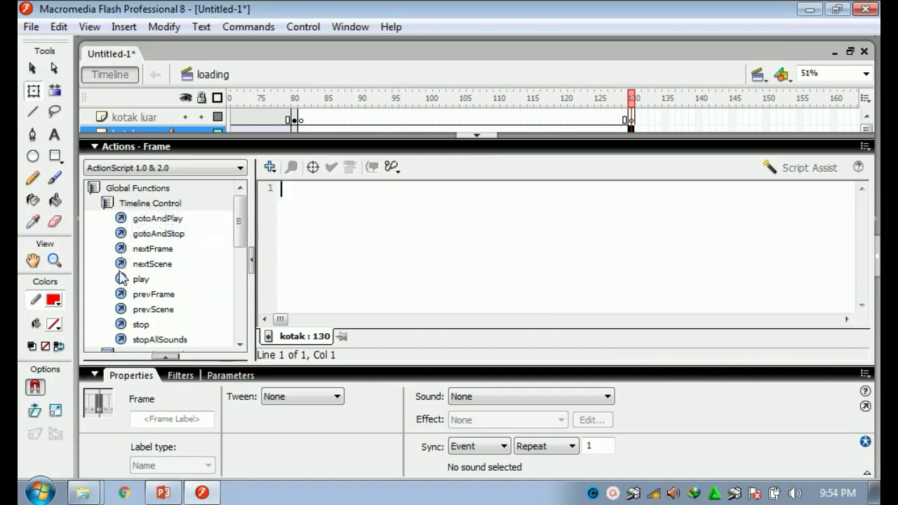
{"action": "double_click", "coordinate": [141, 324]}
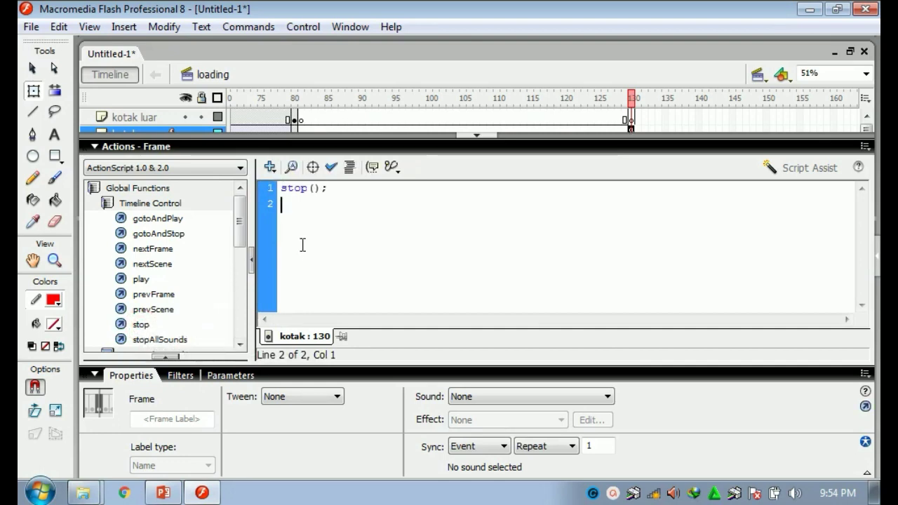
{"action": "left_click", "coordinate": [481, 136]}
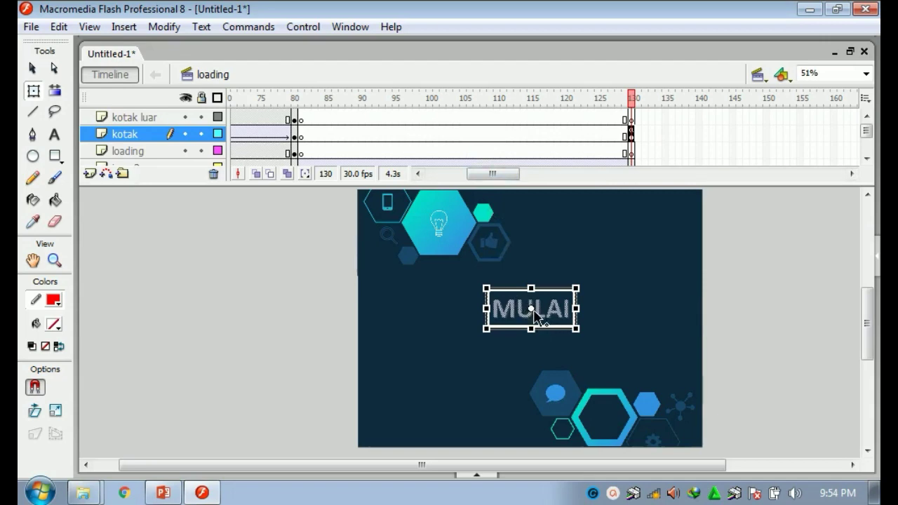
Step: Test the movie again to check that playback stops on the MULAI box at frame 130
{"action": "key", "text": "ctrl+Return"}
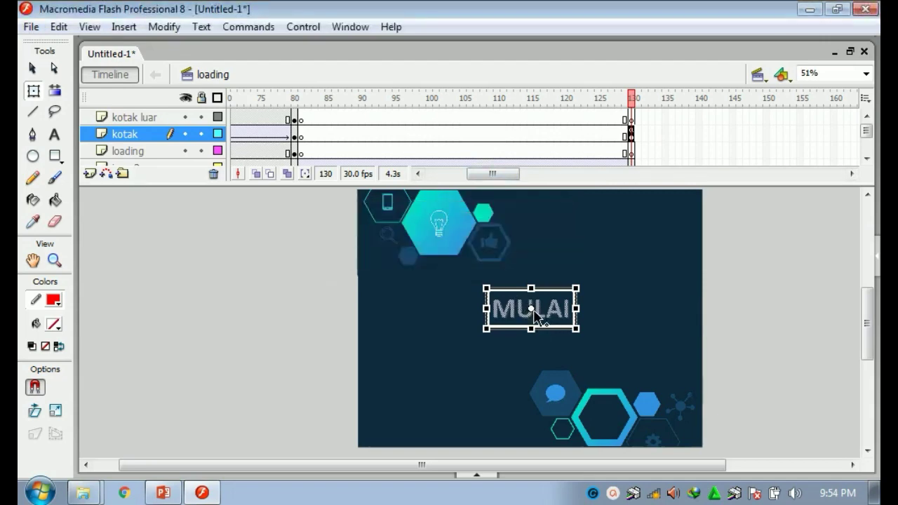